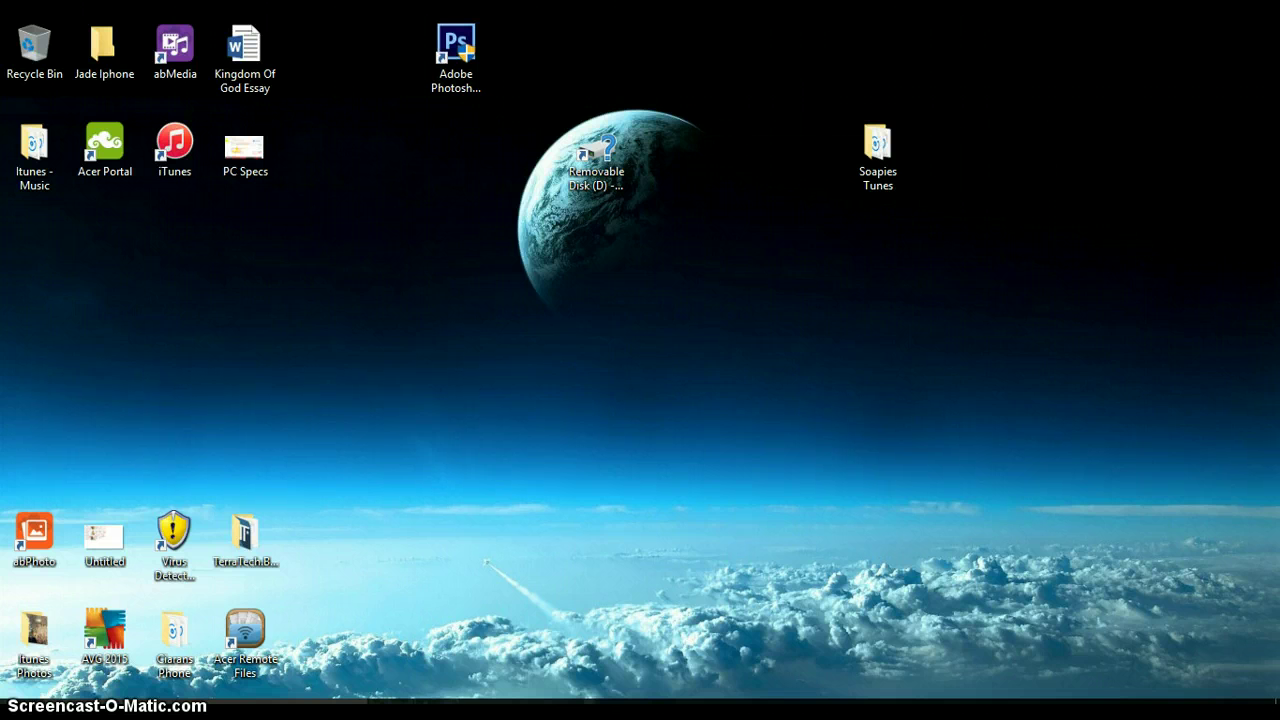
Launch PowerPoint 2013 from a Windows search for 'powerp'.
key(super+c)
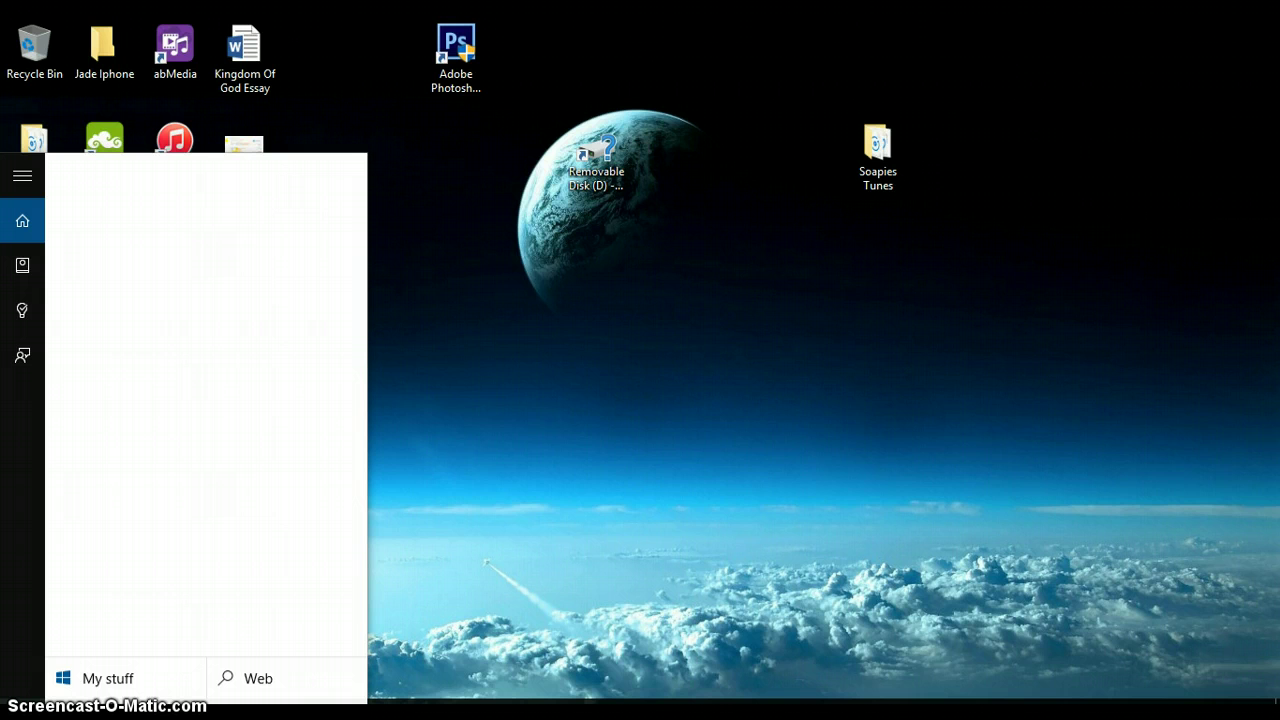
text(p)
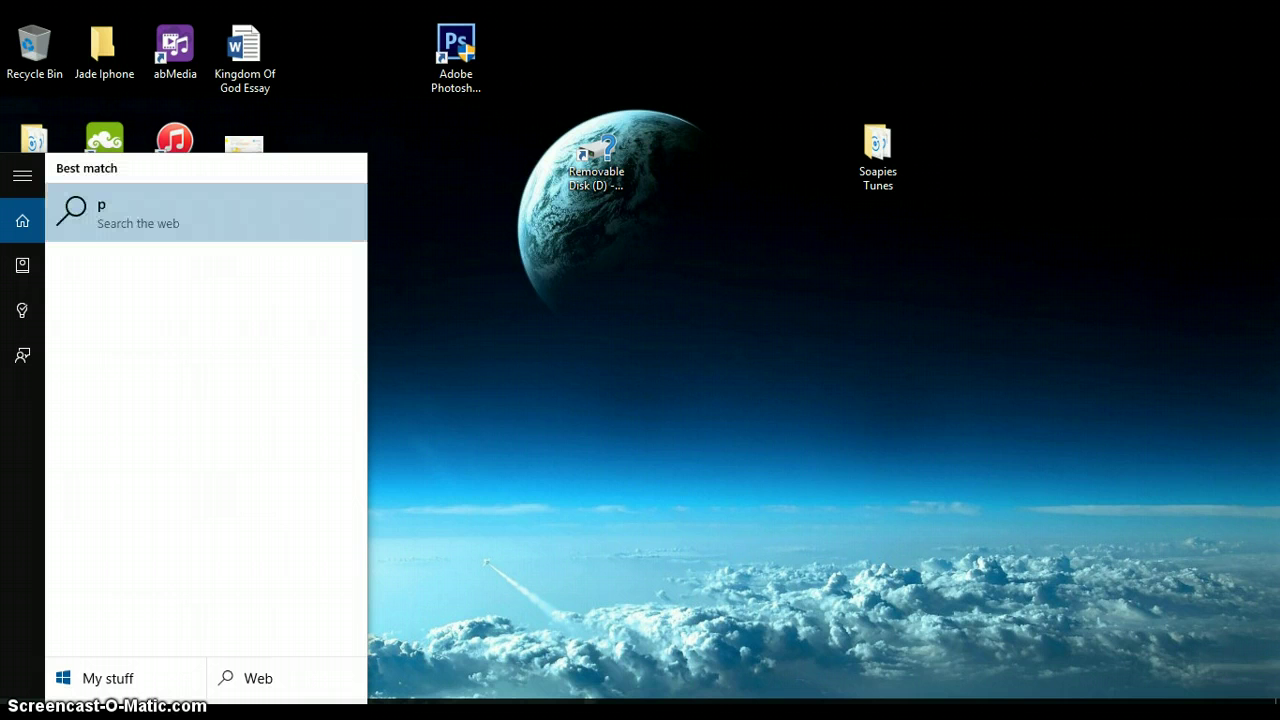
text(owerp)
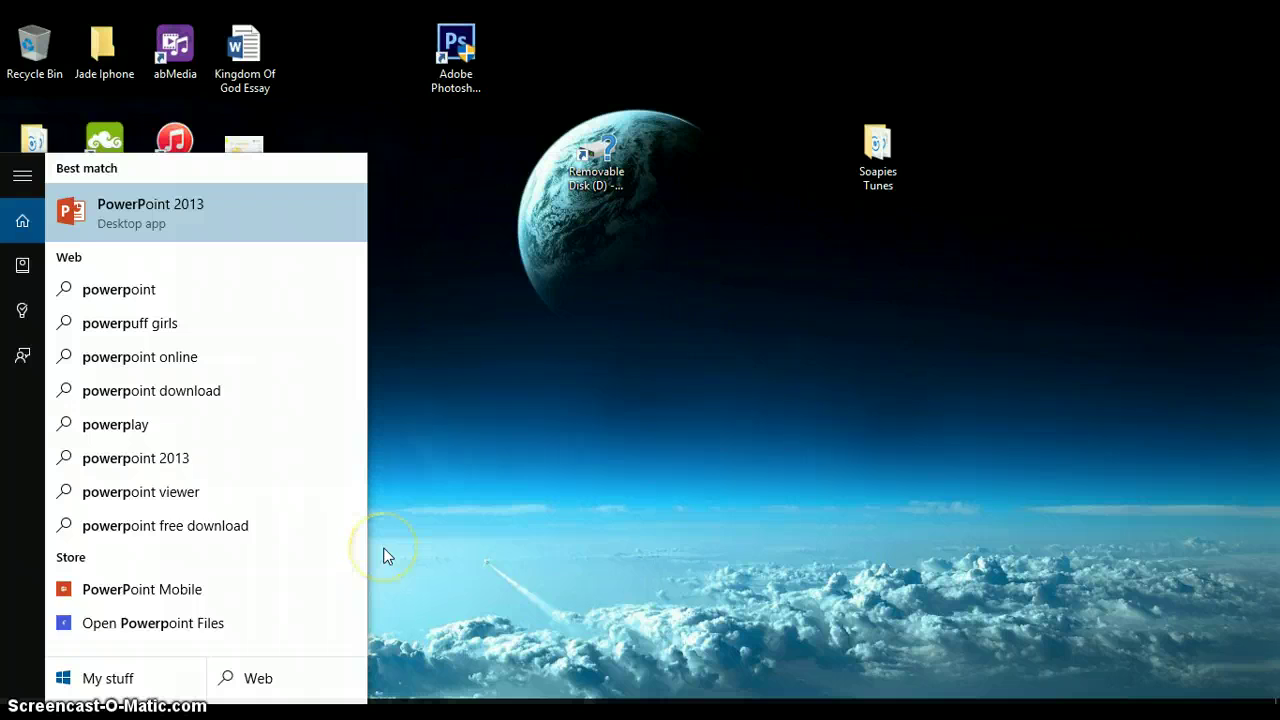
key(Return)
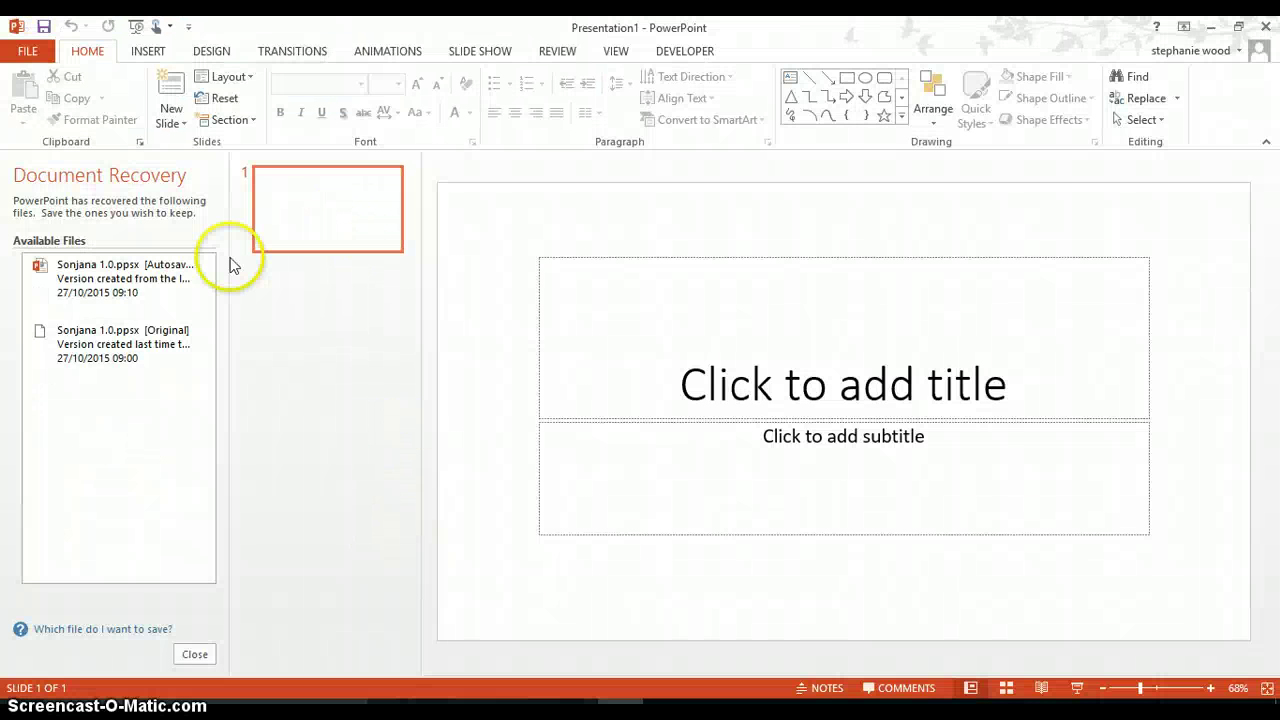
Delete the title and subtitle placeholders from the slide.
click(738, 420)
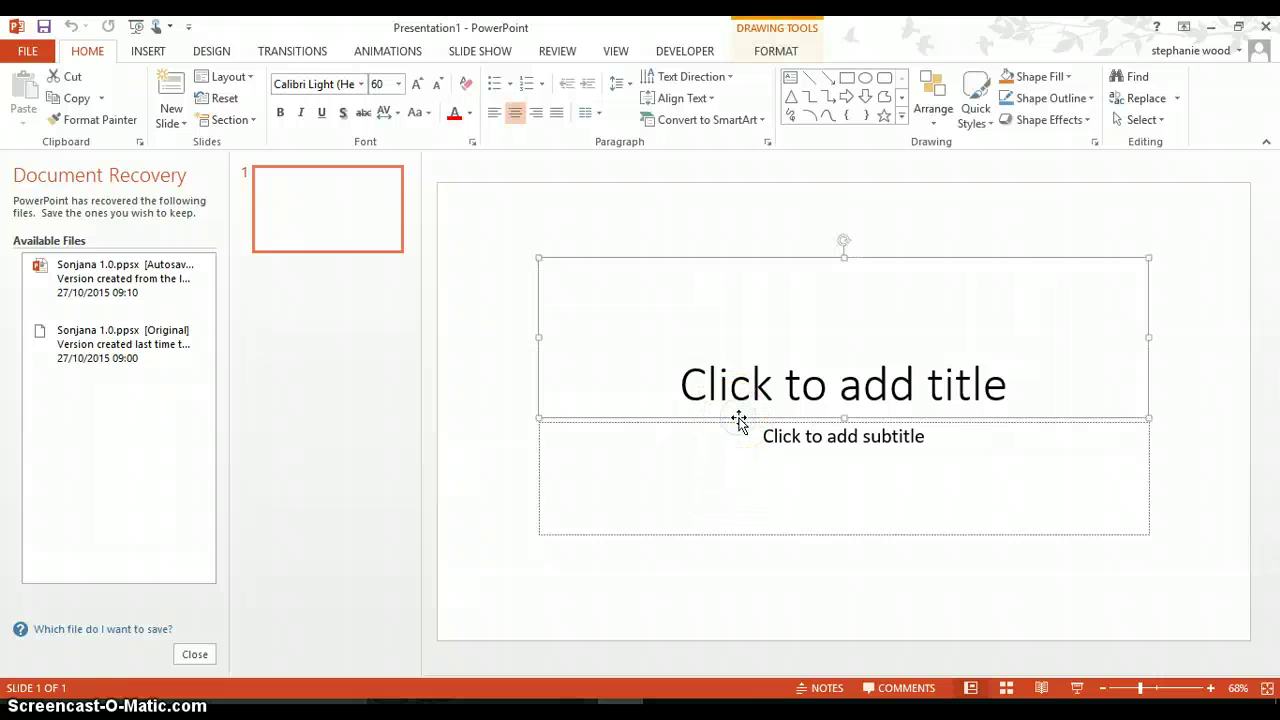
key(Delete)
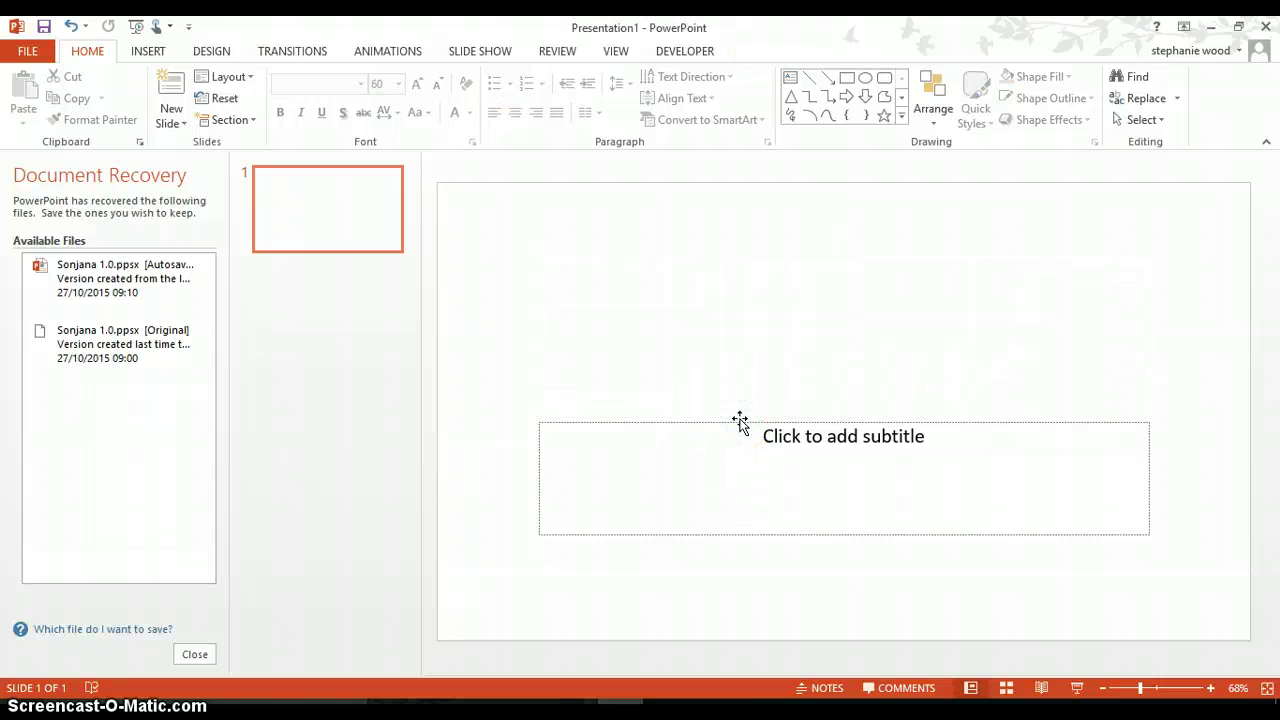
click(740, 422)
key(Delete)
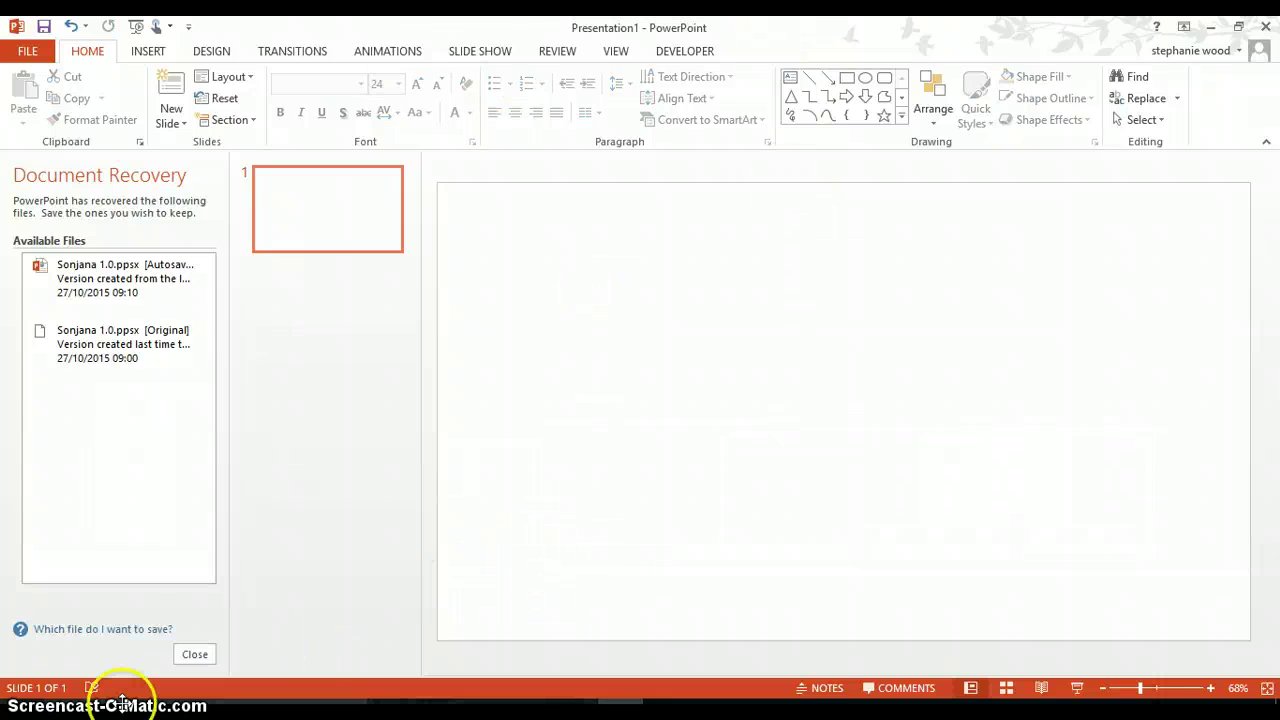
Draw a slide-sized rectangle and apply the black shape style to it.
click(734, 371)
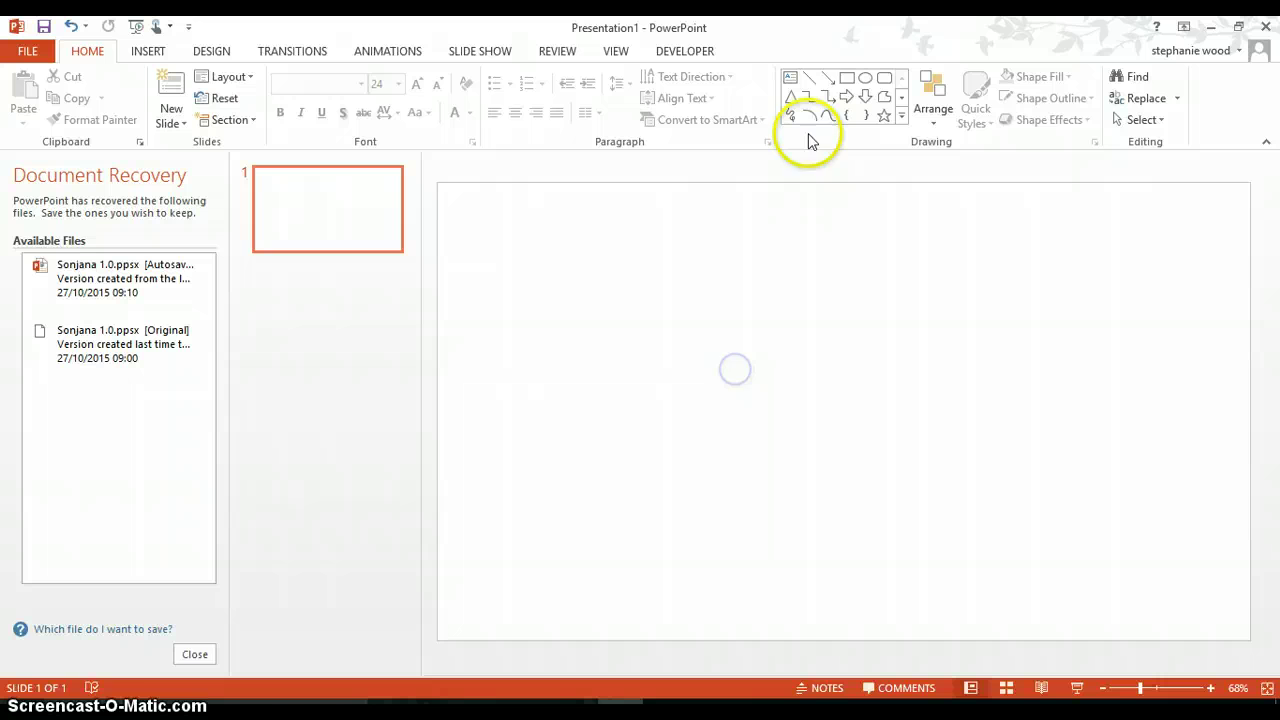
click(846, 78)
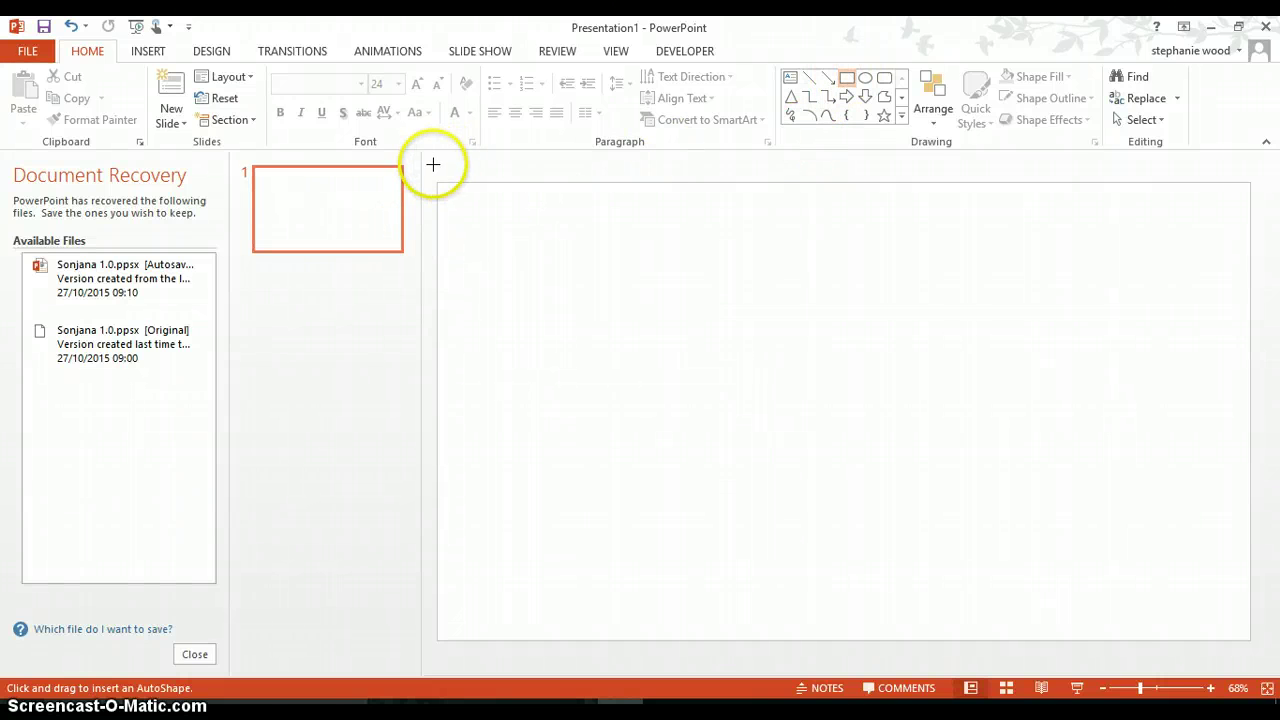
drag(432, 164, 1263, 652)
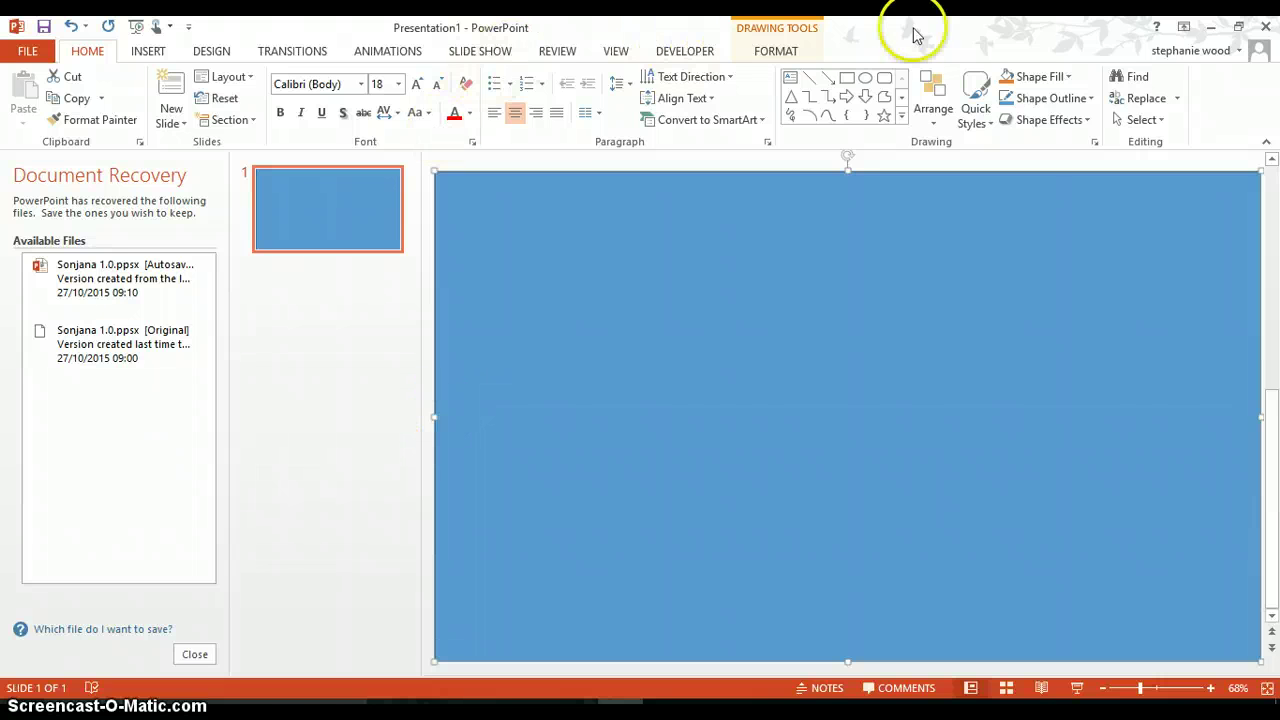
click(788, 55)
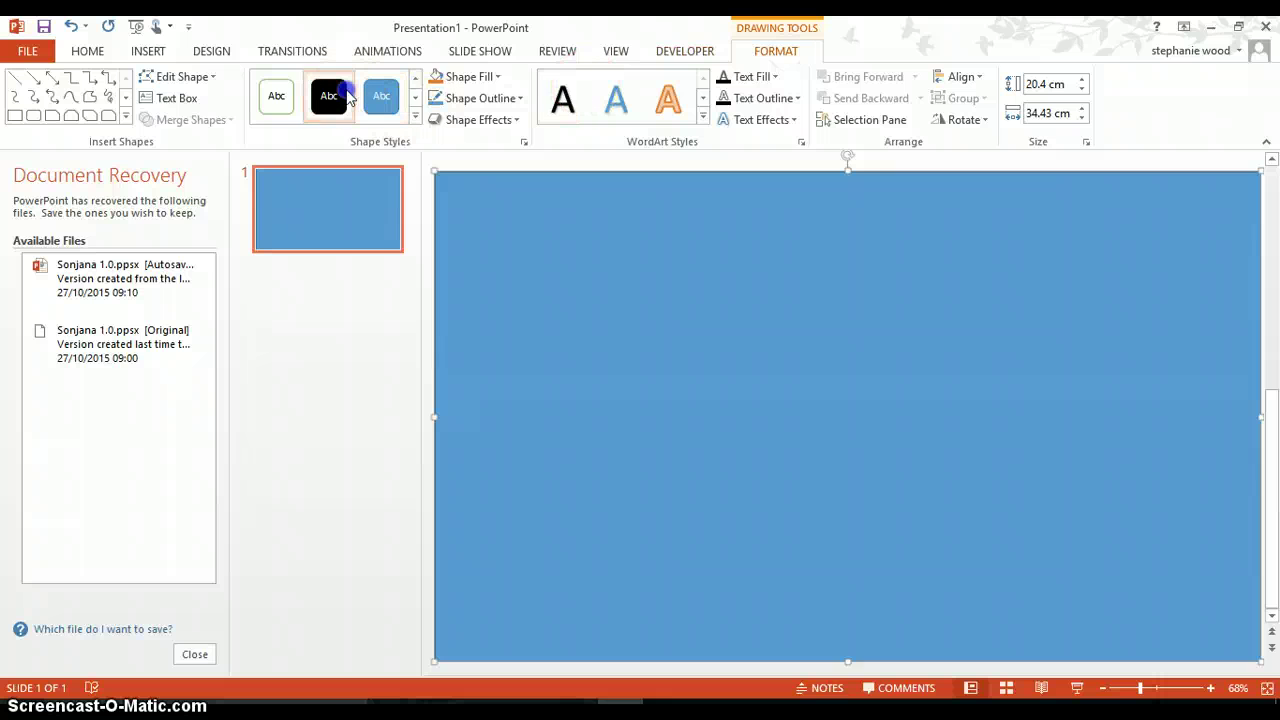
click(345, 96)
click(349, 96)
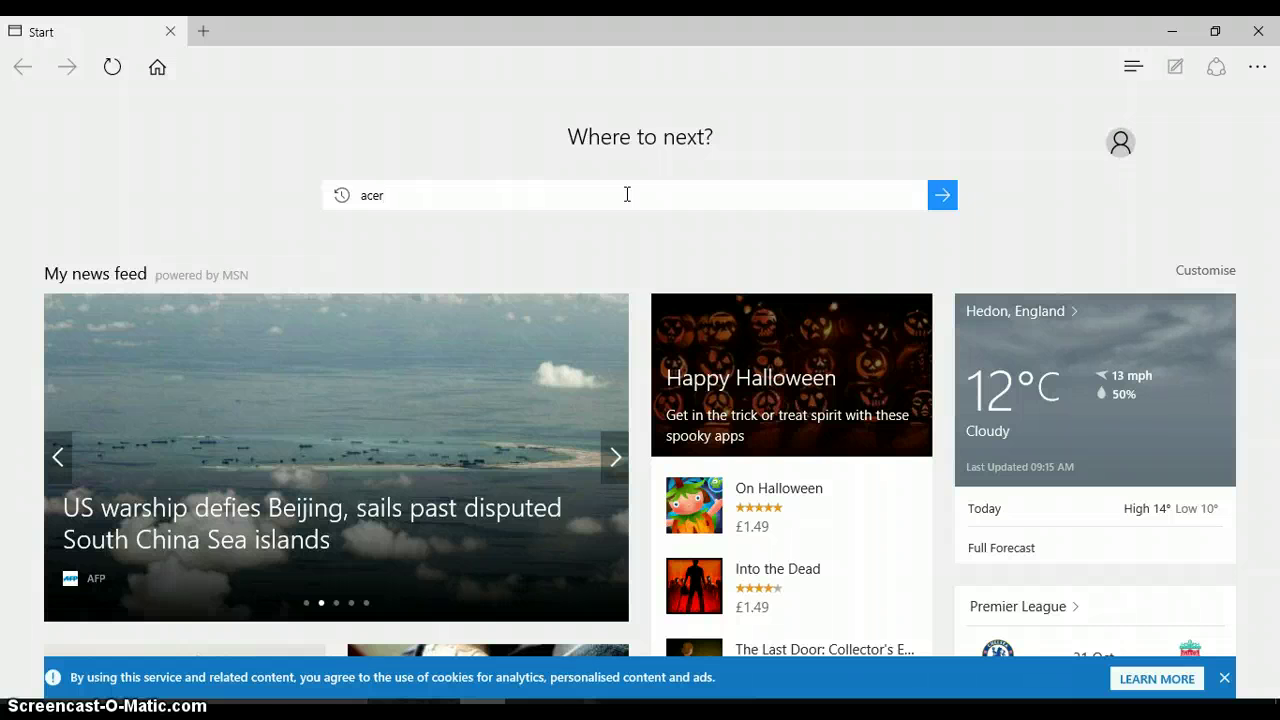
Run the Google search for 'acer' in Edge.
key(Return)
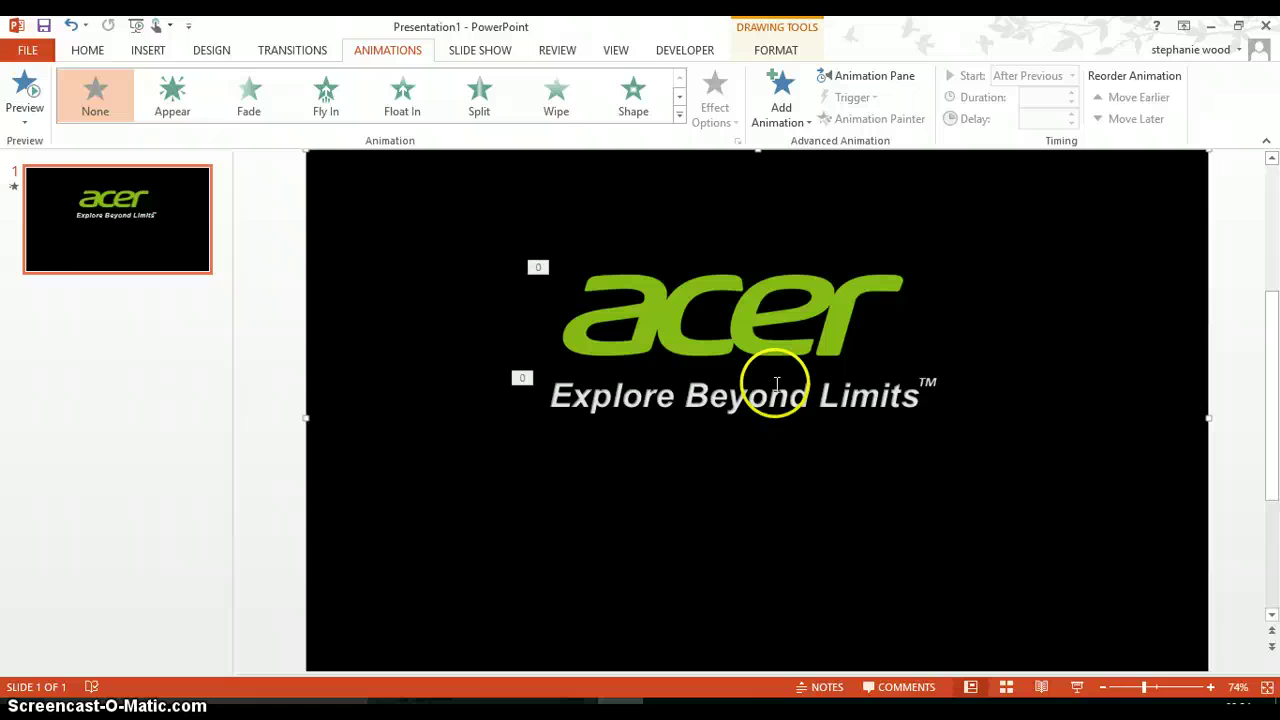
Apply Fade entrances to the acer logo and the 'Explore Beyond Limits' tagline.
click(777, 327)
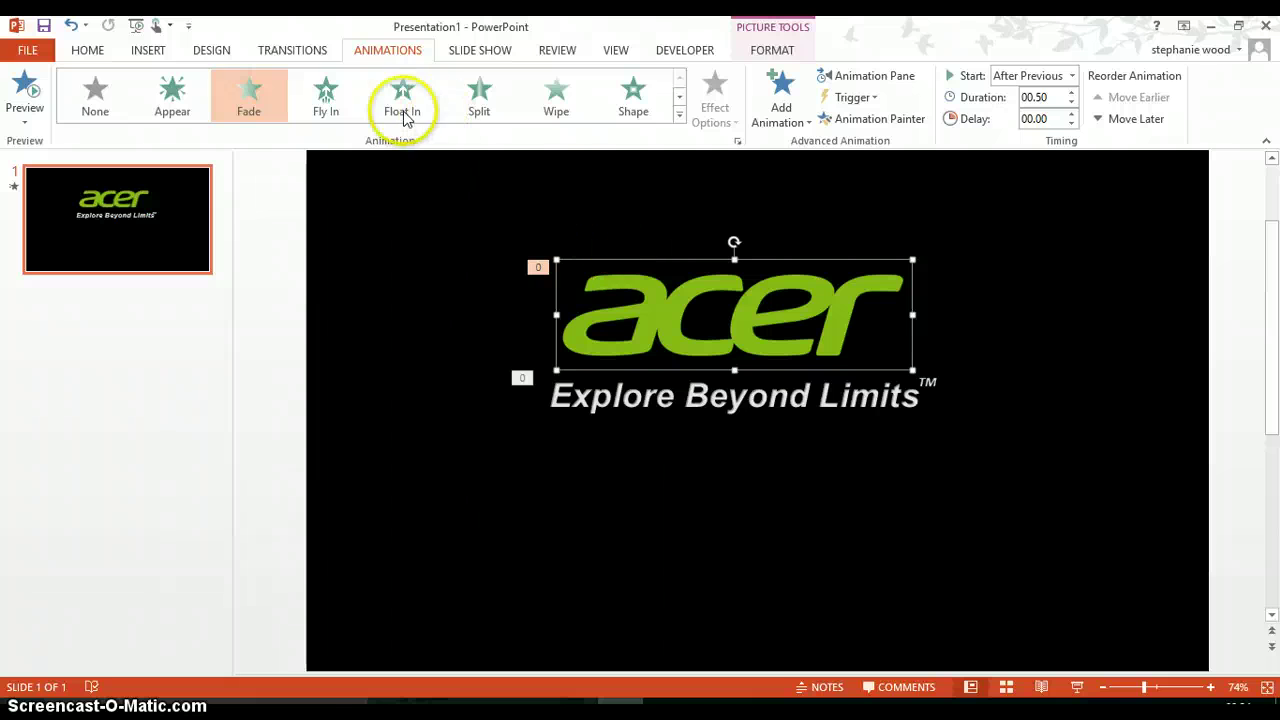
click(268, 101)
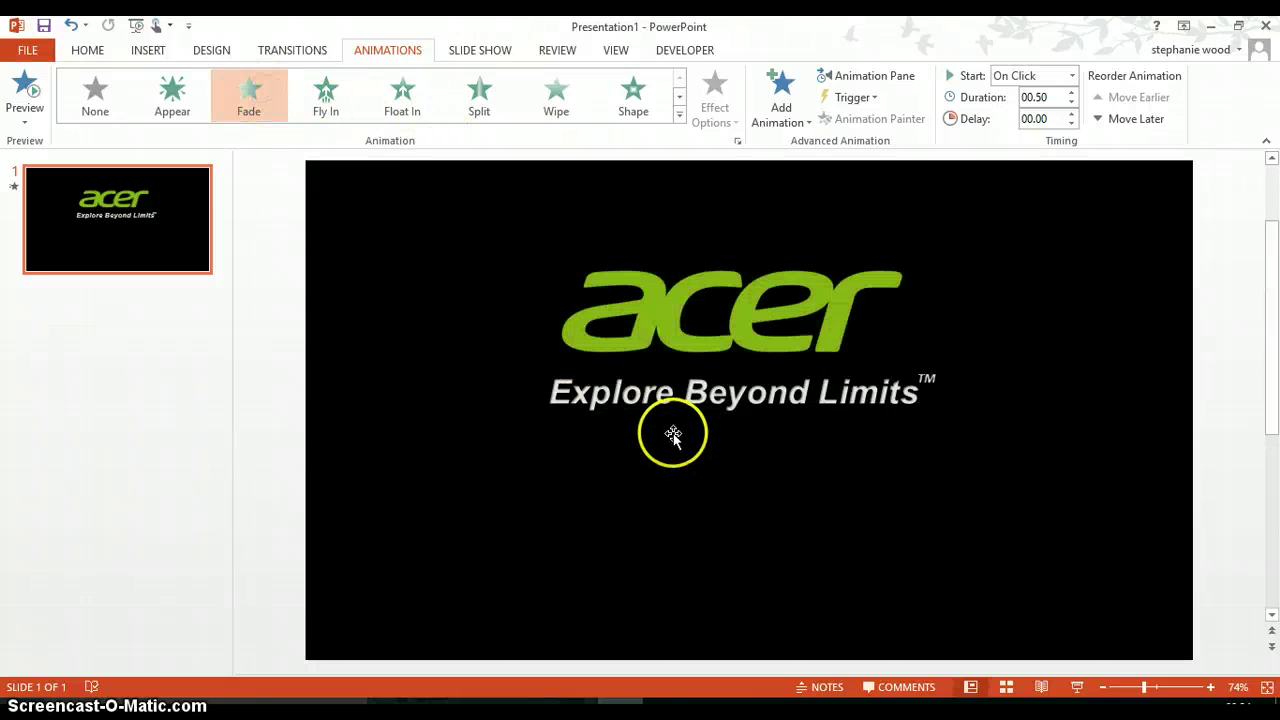
click(708, 394)
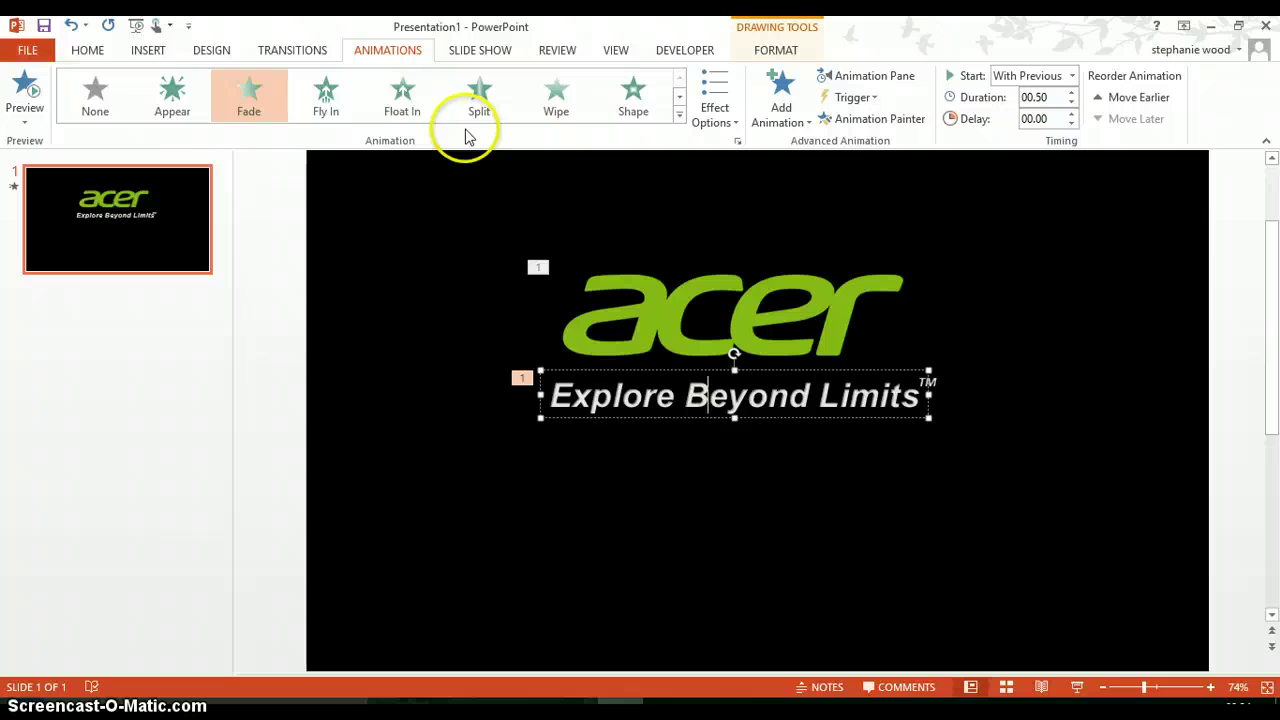
click(255, 90)
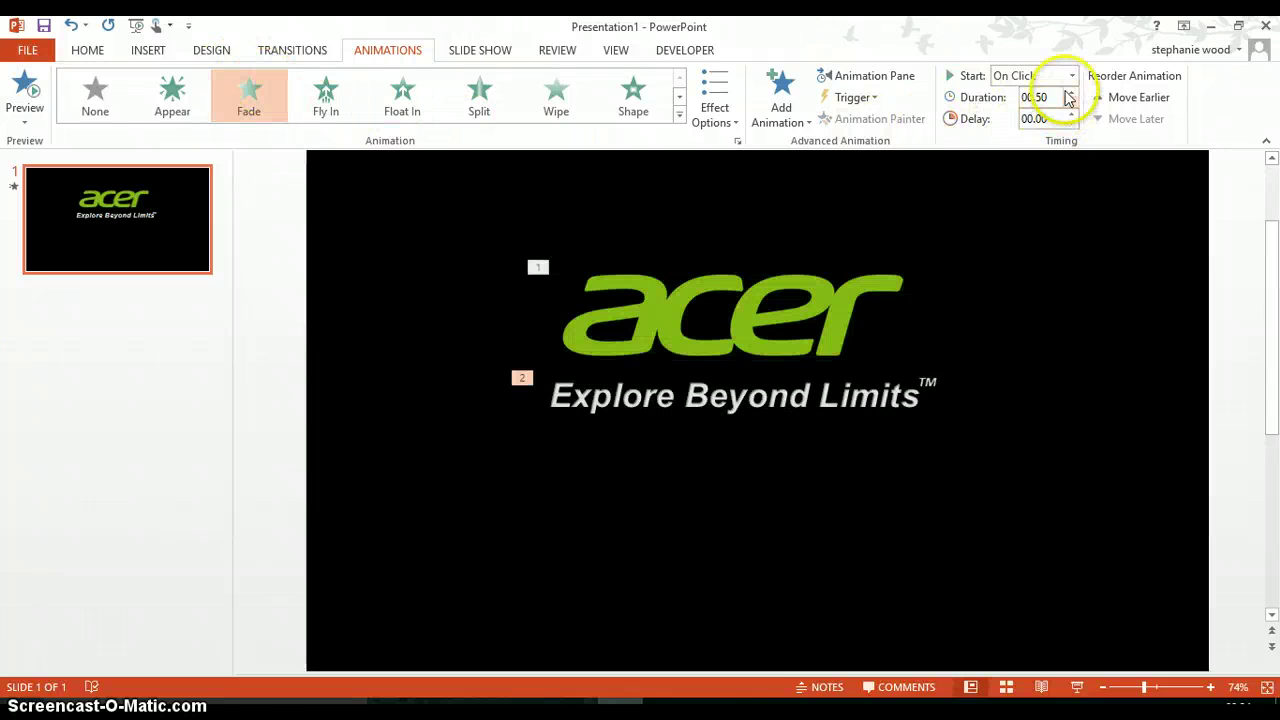
click(1071, 76)
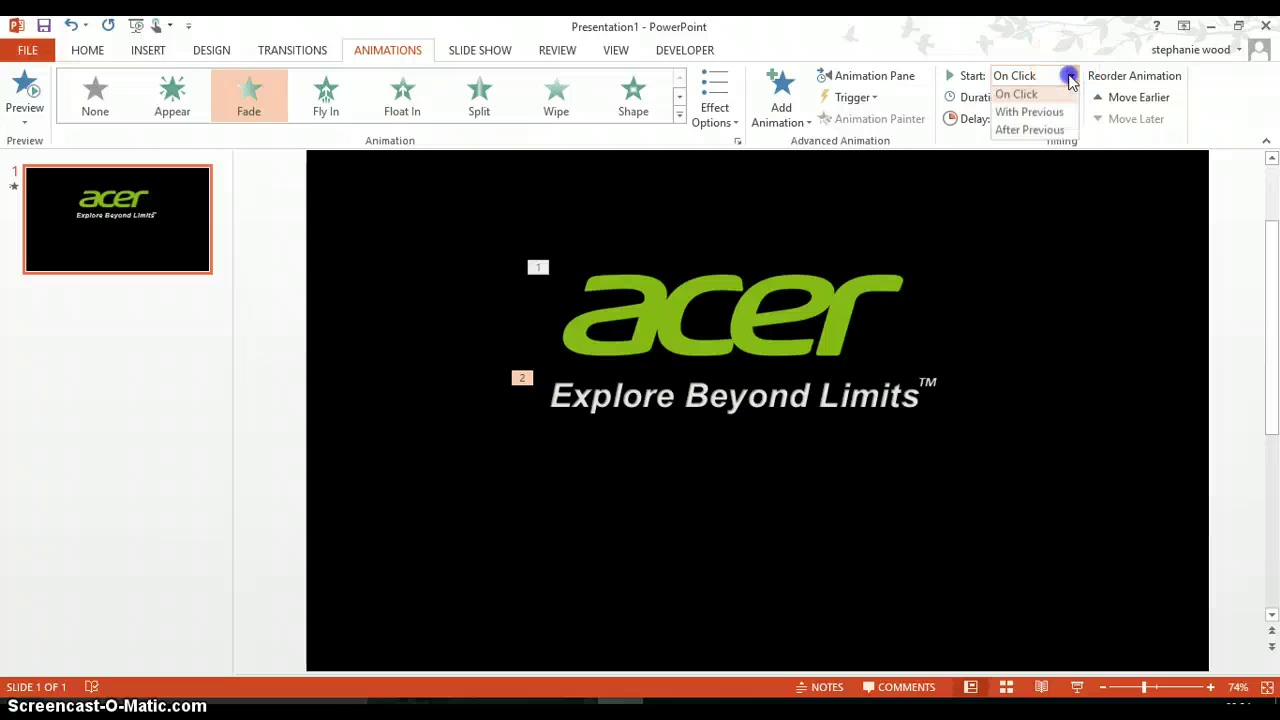
click(1068, 137)
Set the logo's Start to After Previous and the tagline's to With Previous.
click(809, 323)
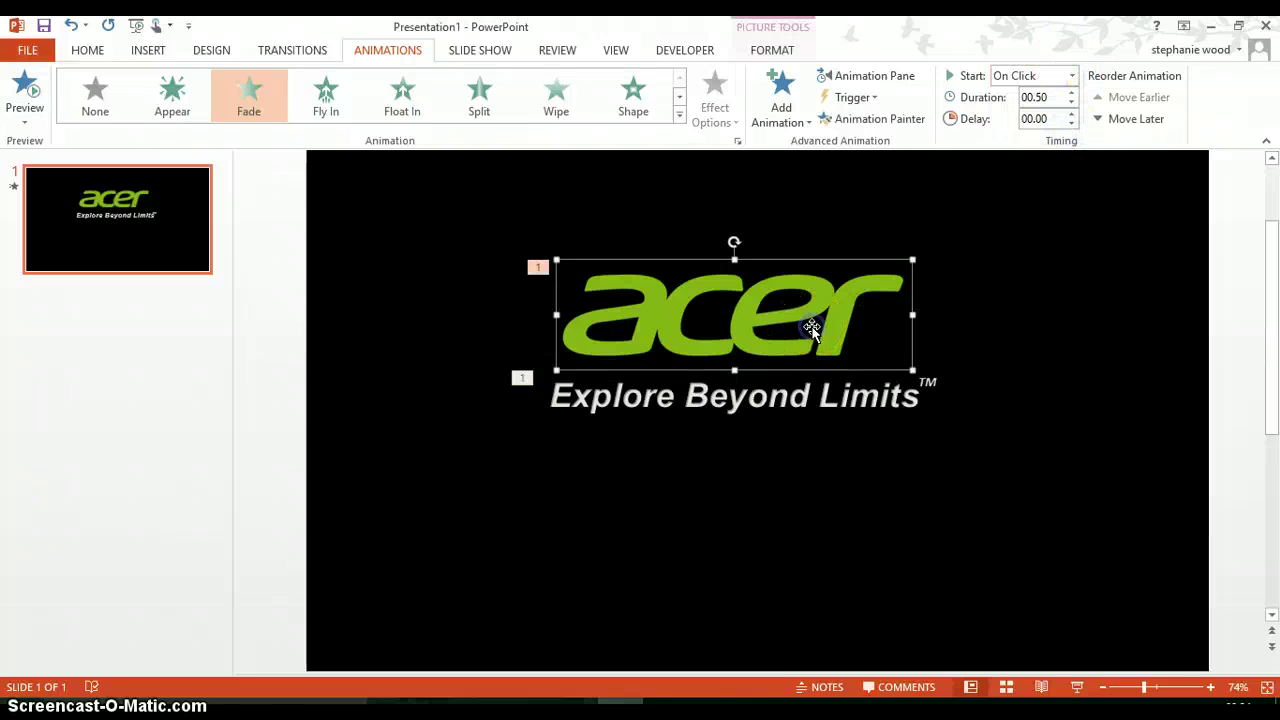
click(1071, 76)
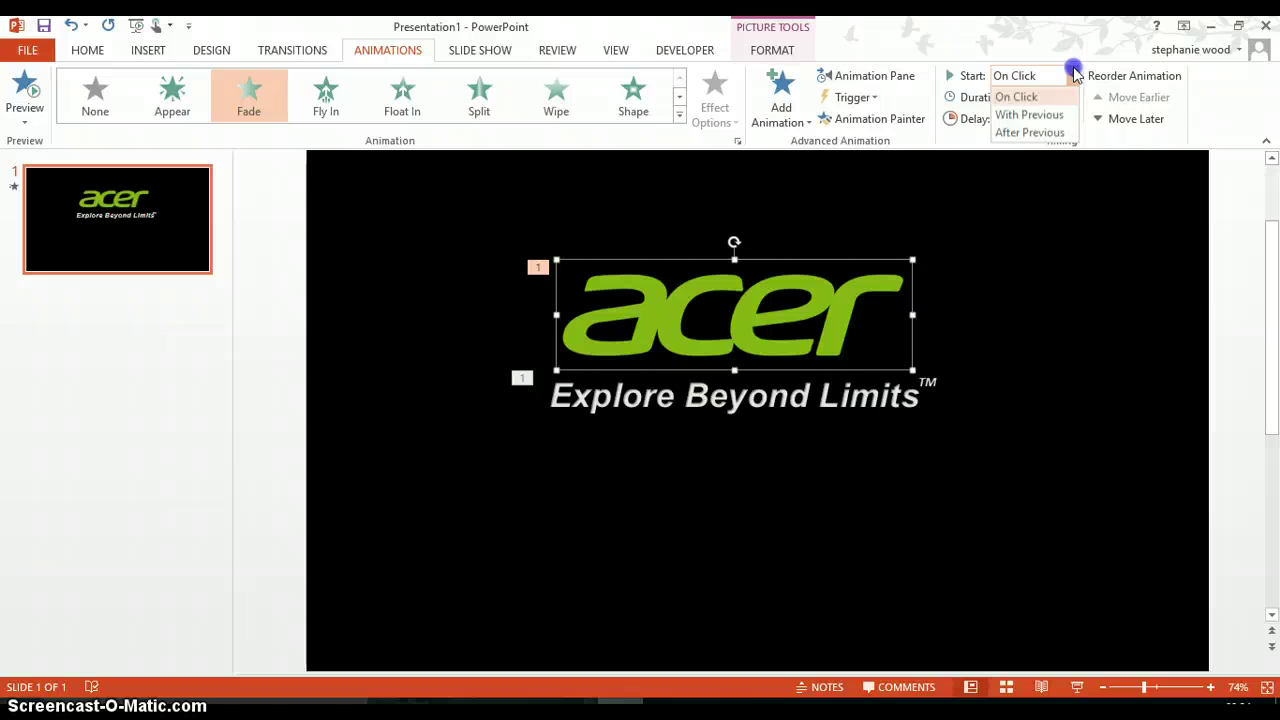
click(1042, 134)
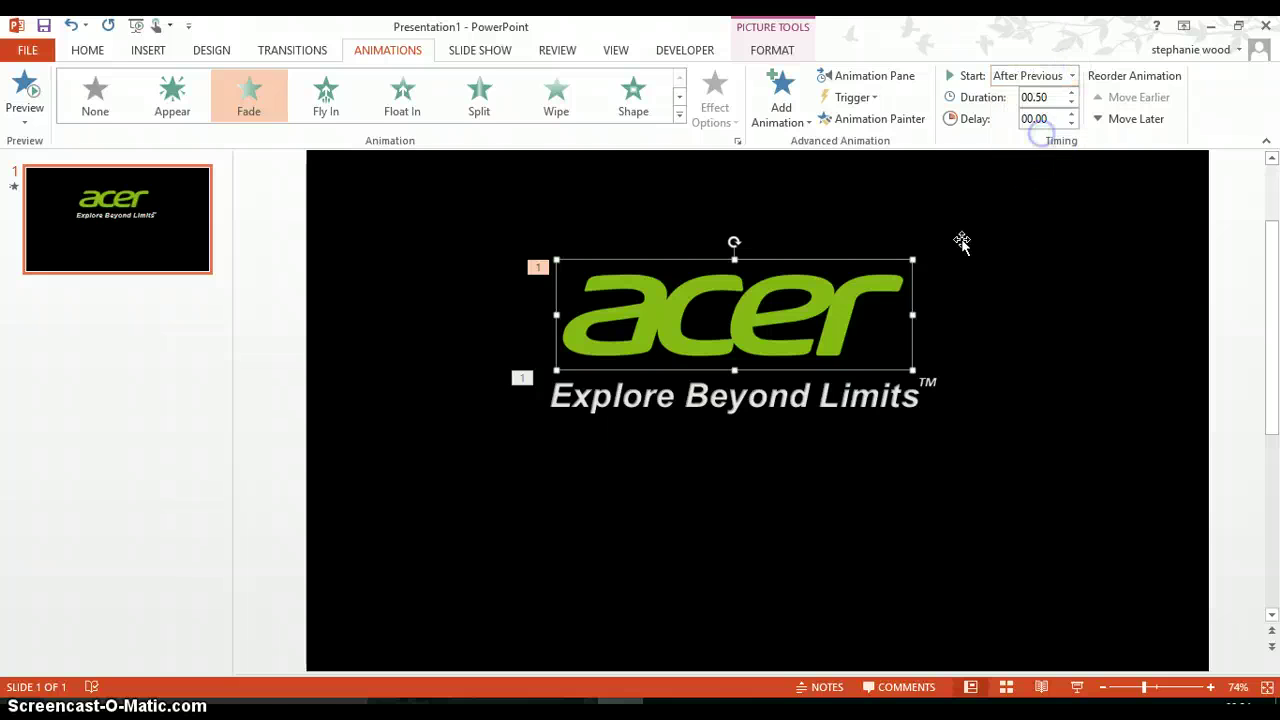
click(850, 394)
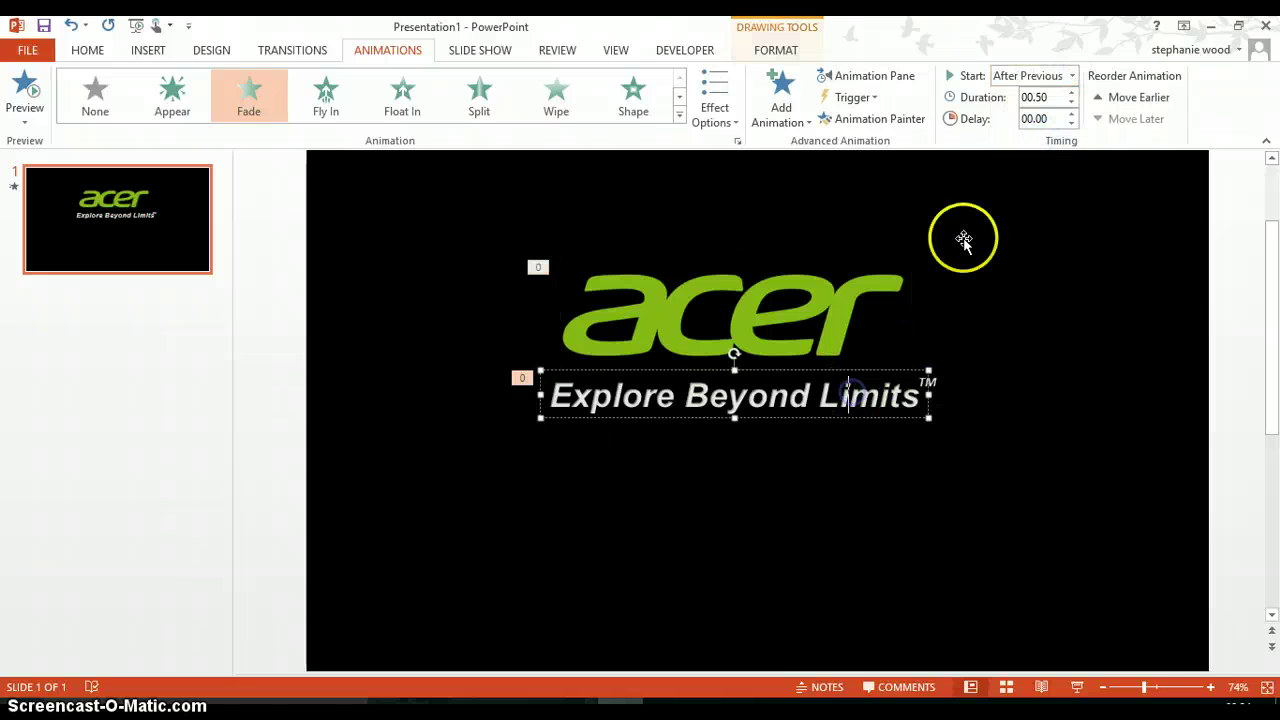
click(1068, 75)
click(1029, 115)
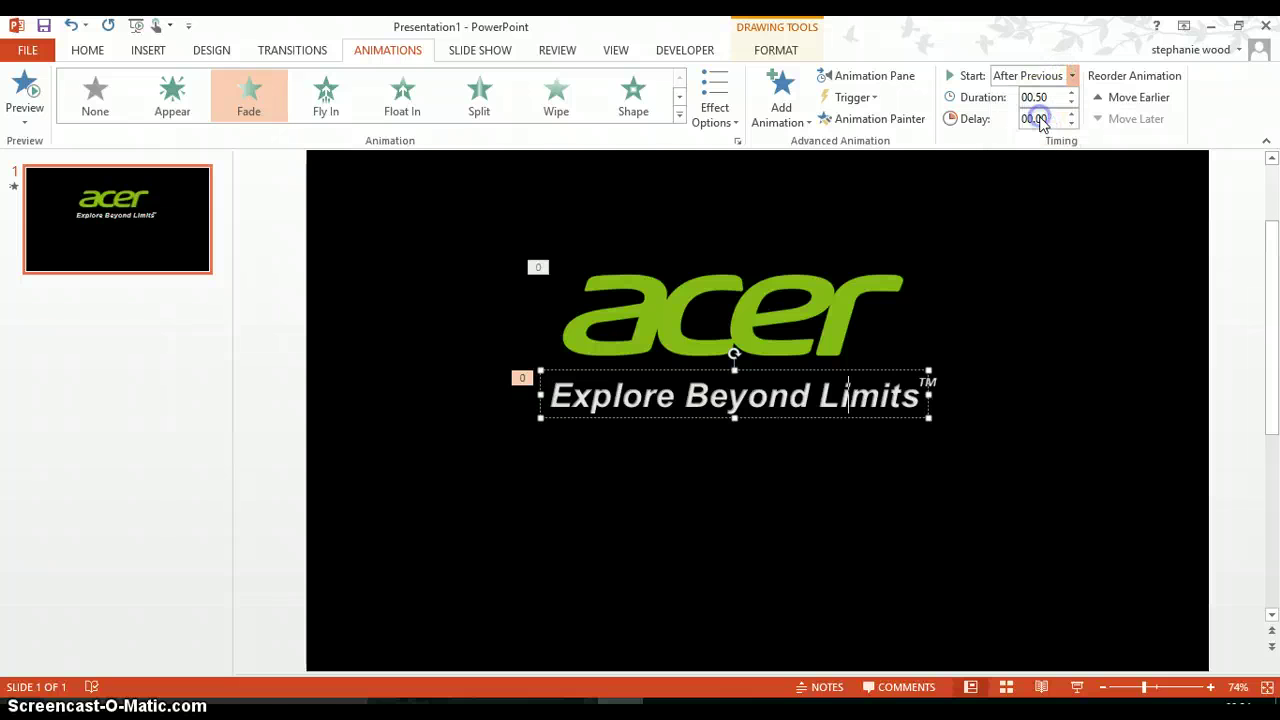
Give the TM mark a Fade entrance starting With Previous.
click(930, 384)
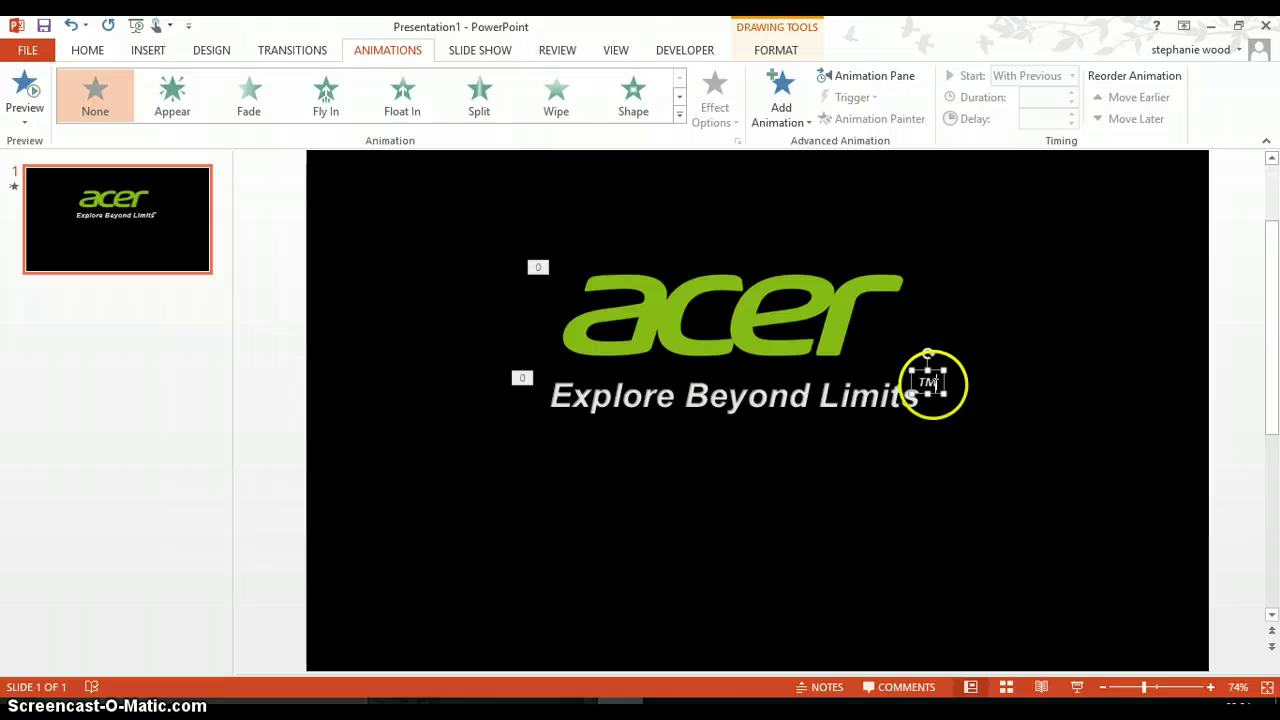
click(245, 95)
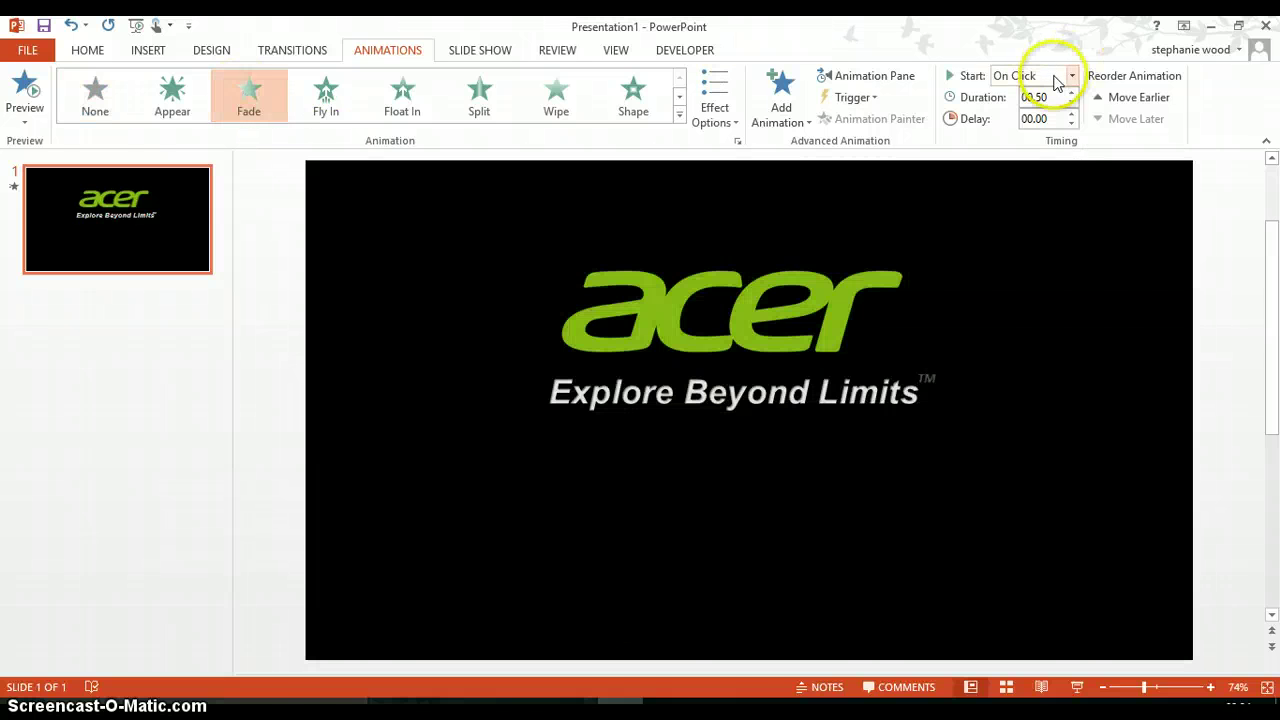
click(1060, 76)
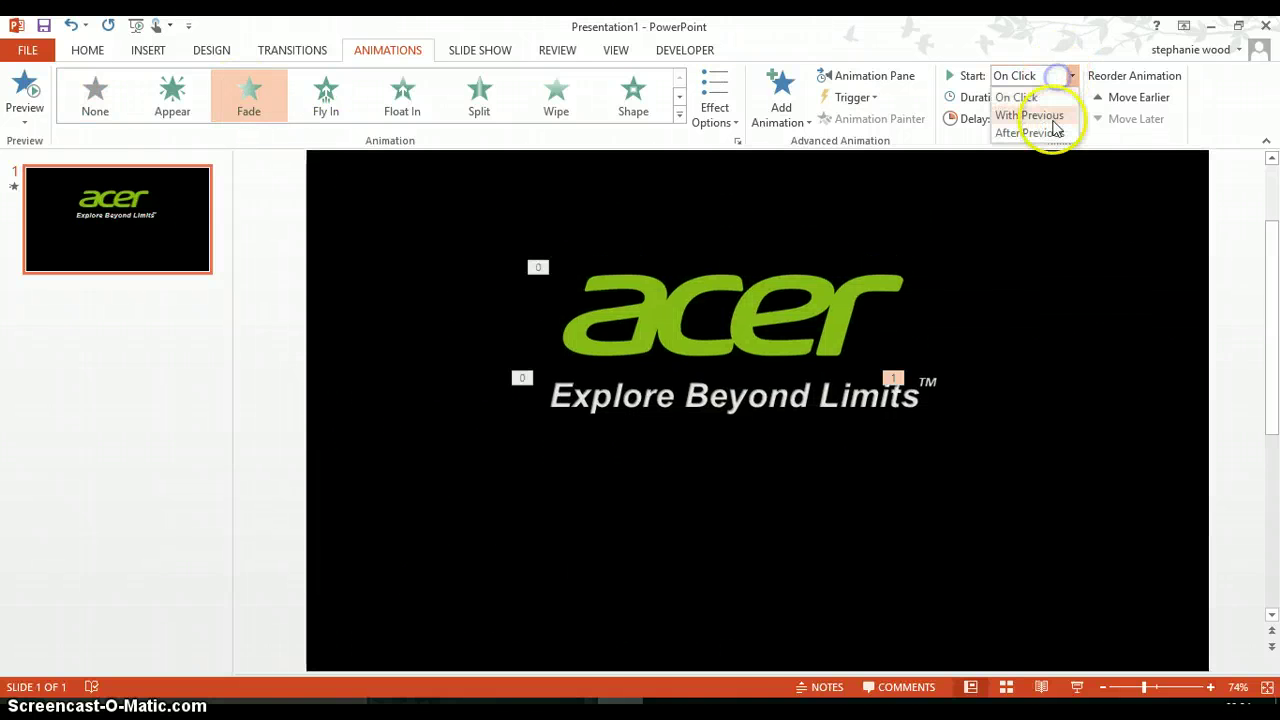
click(1054, 115)
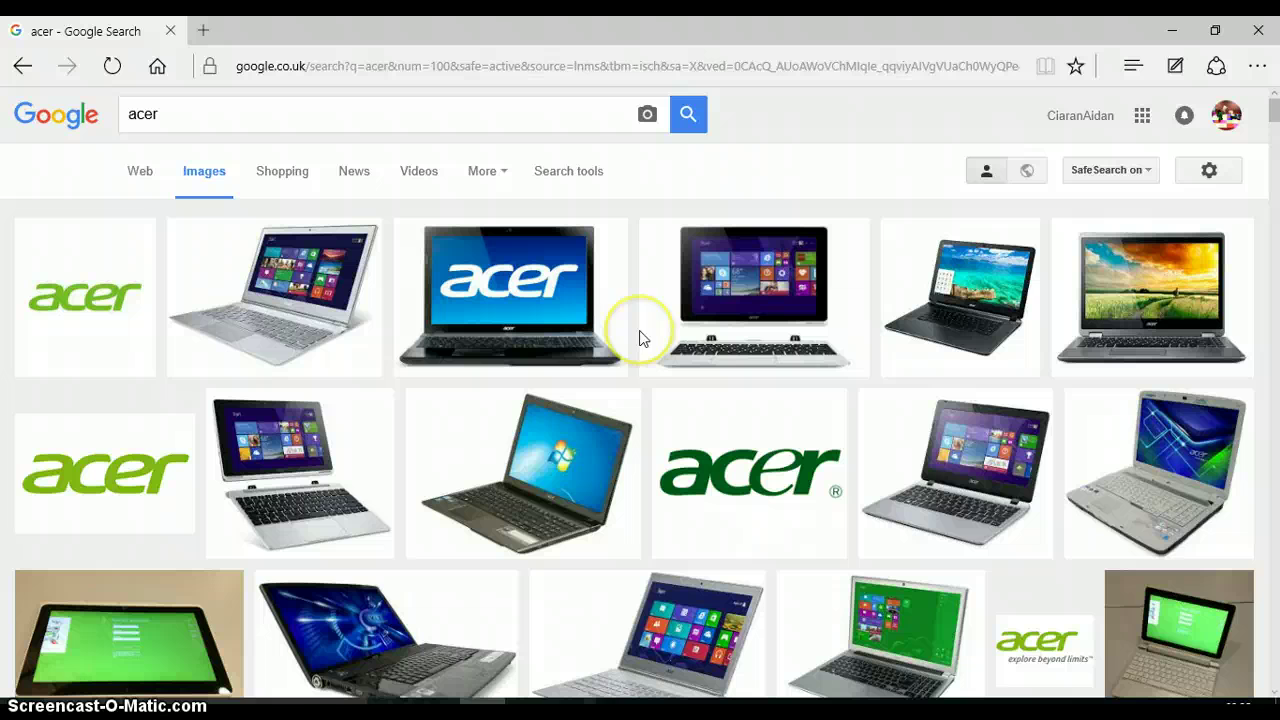
Preview the Acer tablet image in the Google Images results.
click(640, 338)
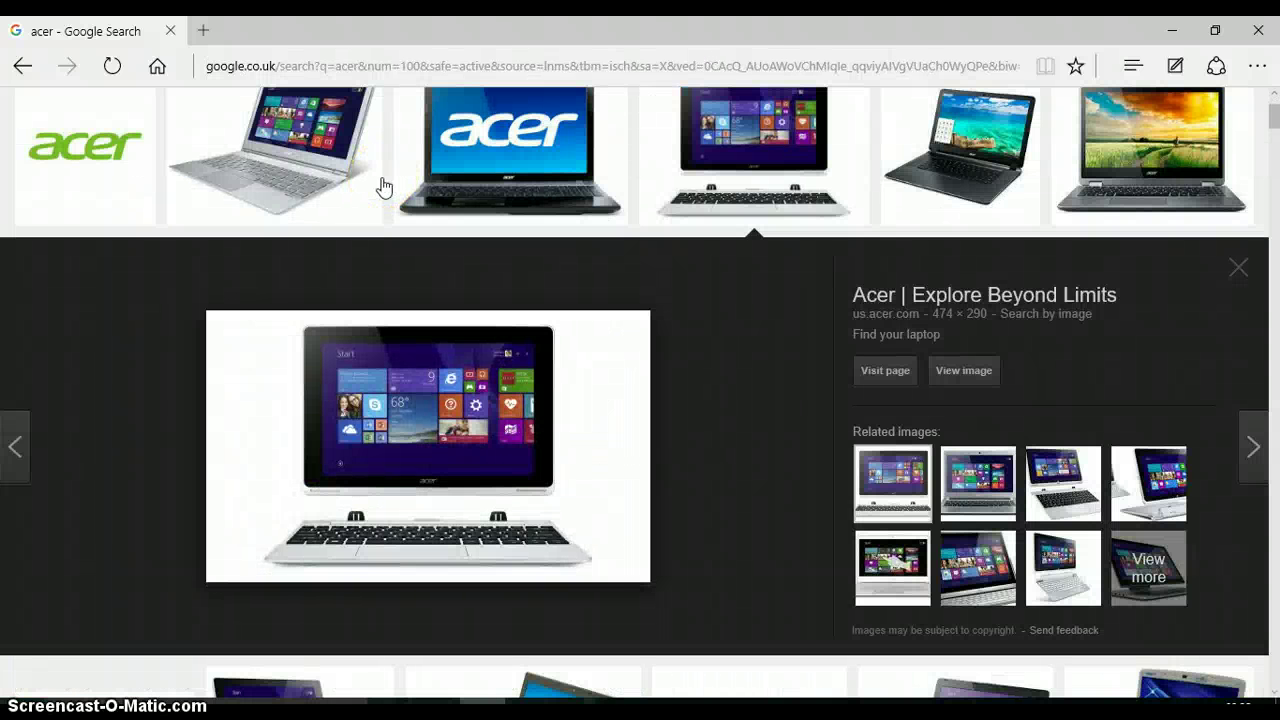
drag(1275, 118, 1266, 108)
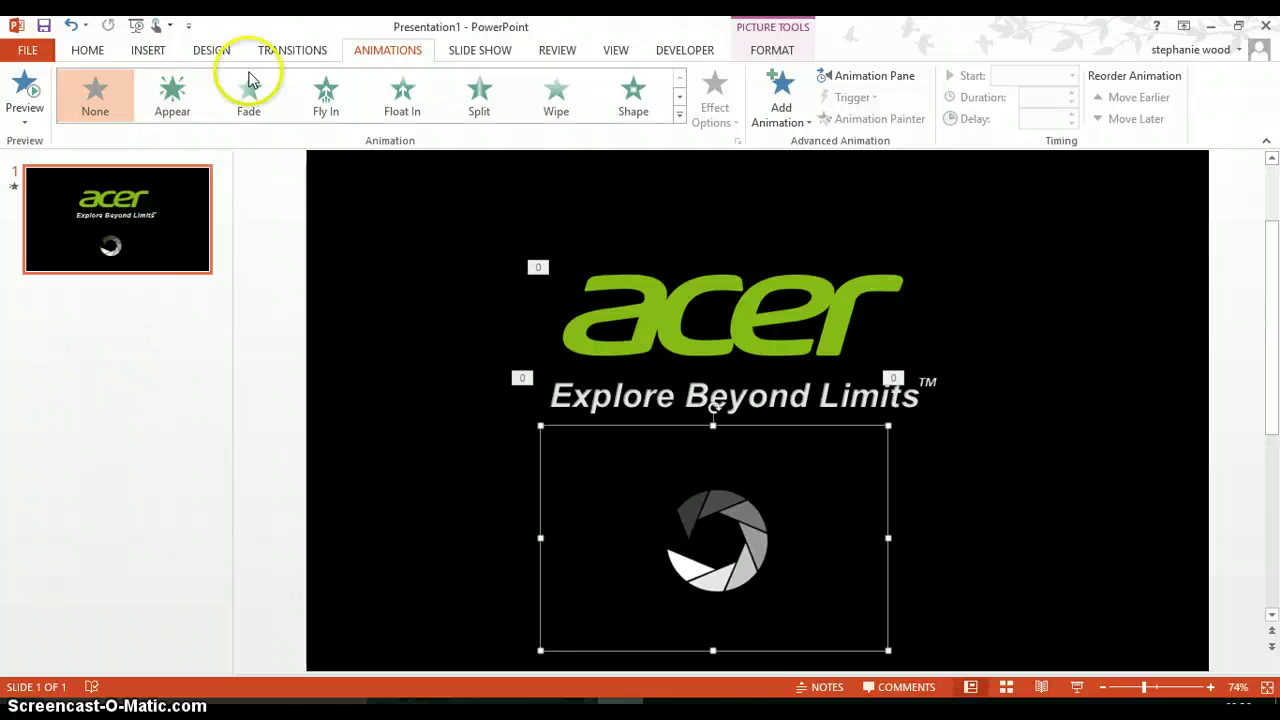
Give the loading spinner a Fade entrance and choose its Start timing.
click(243, 110)
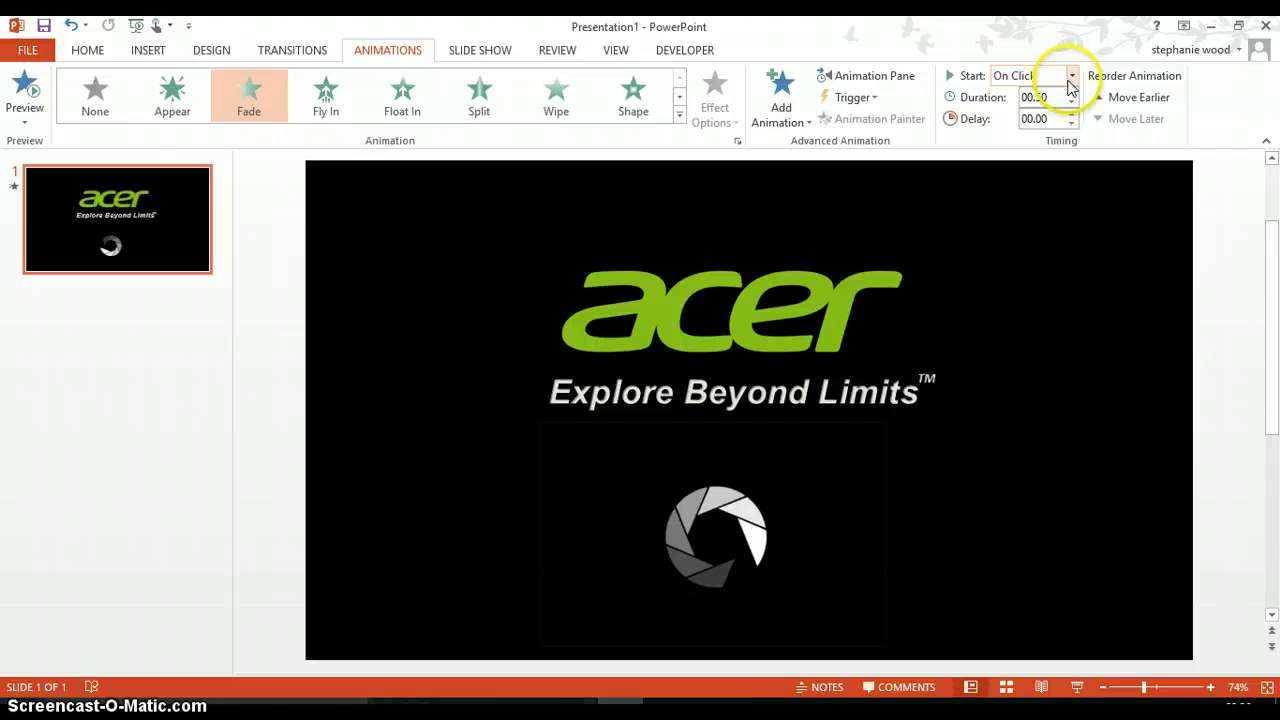
click(1070, 77)
click(1046, 133)
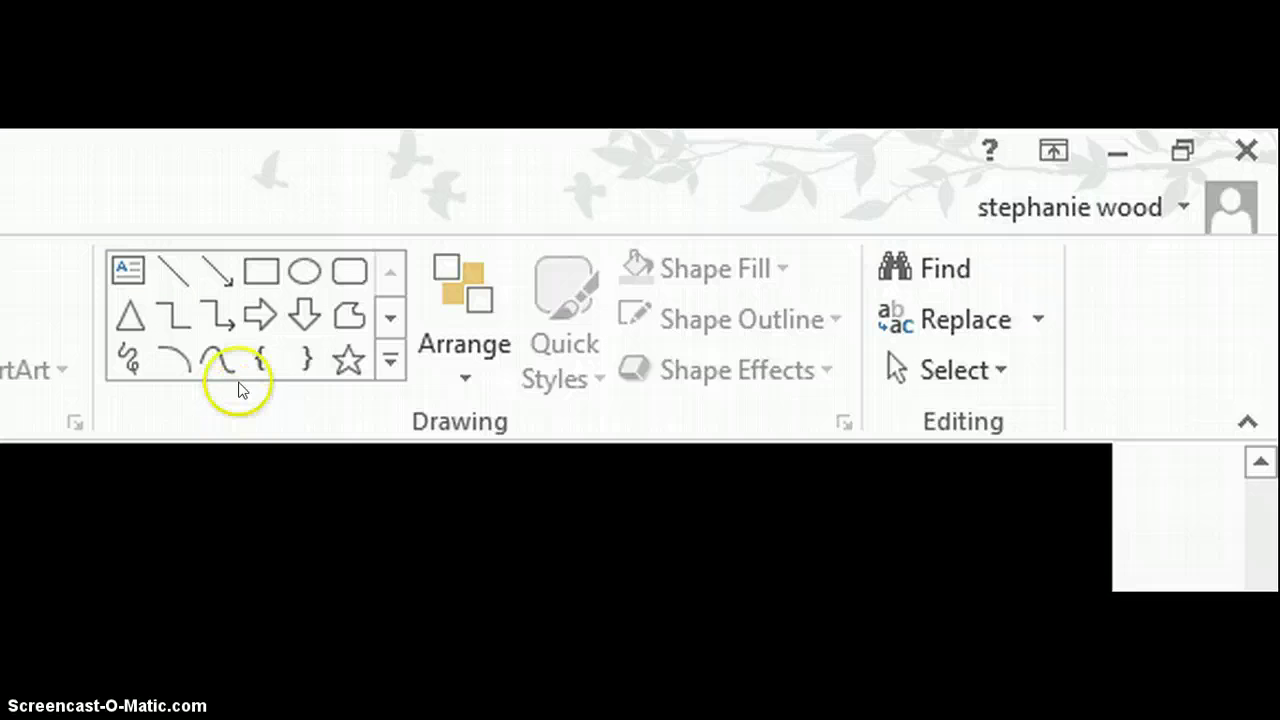
Draw a slide-sized rectangle and make it solid black.
click(262, 271)
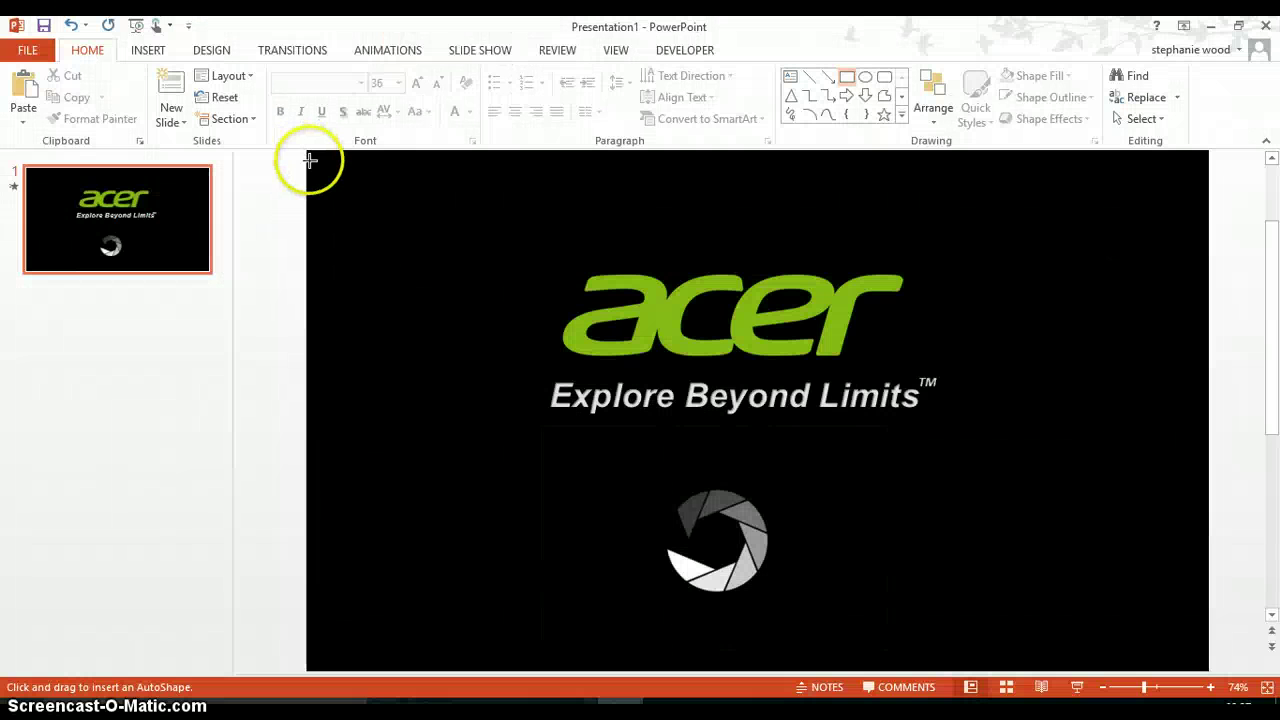
drag(309, 151, 1210, 659)
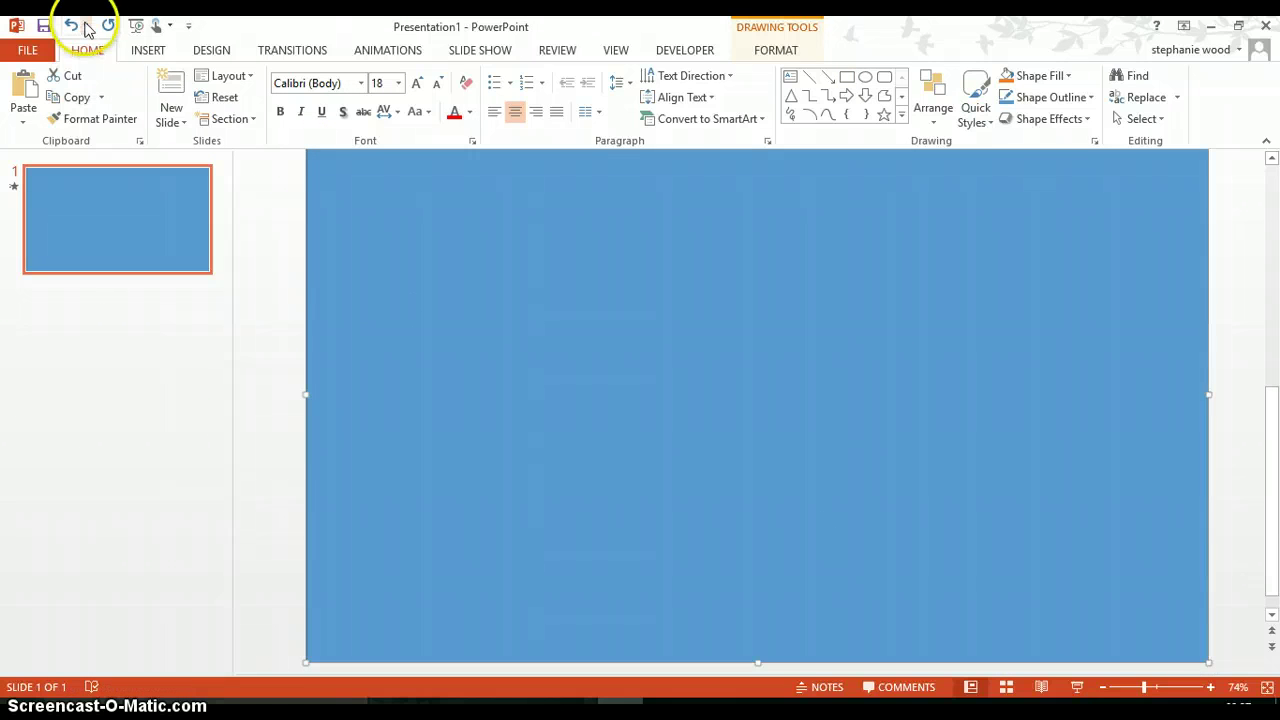
click(146, 50)
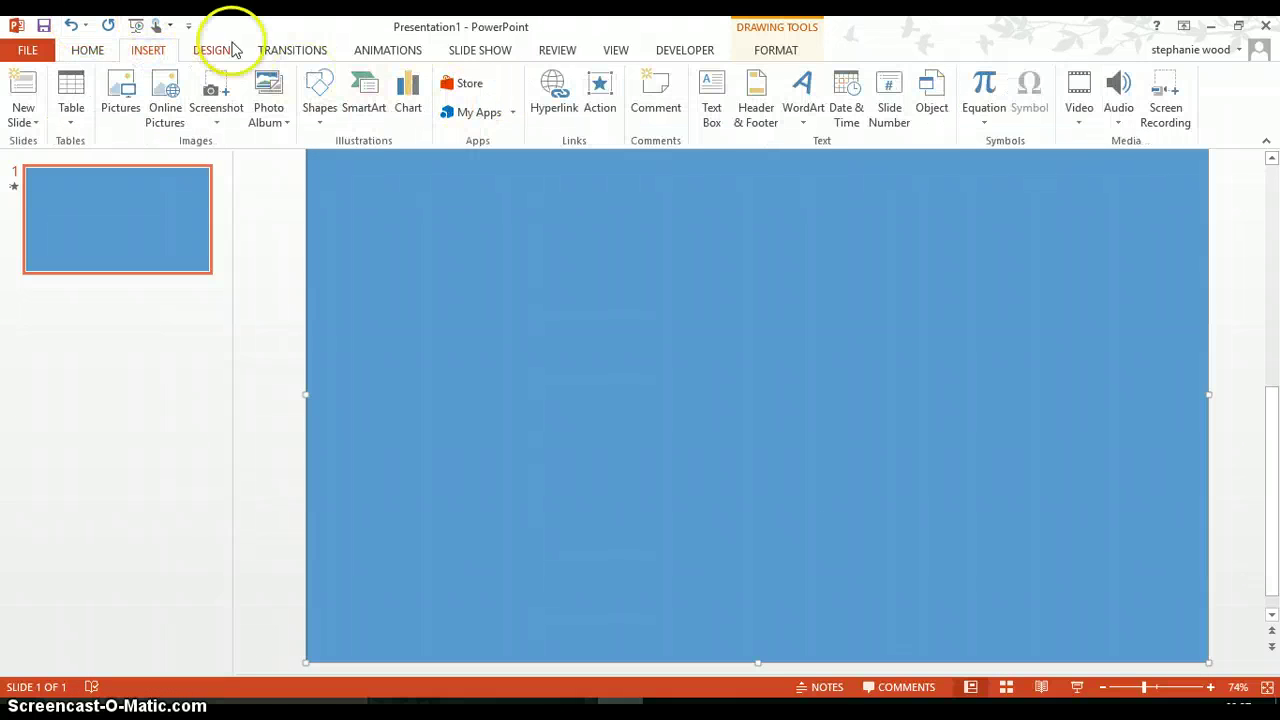
click(765, 50)
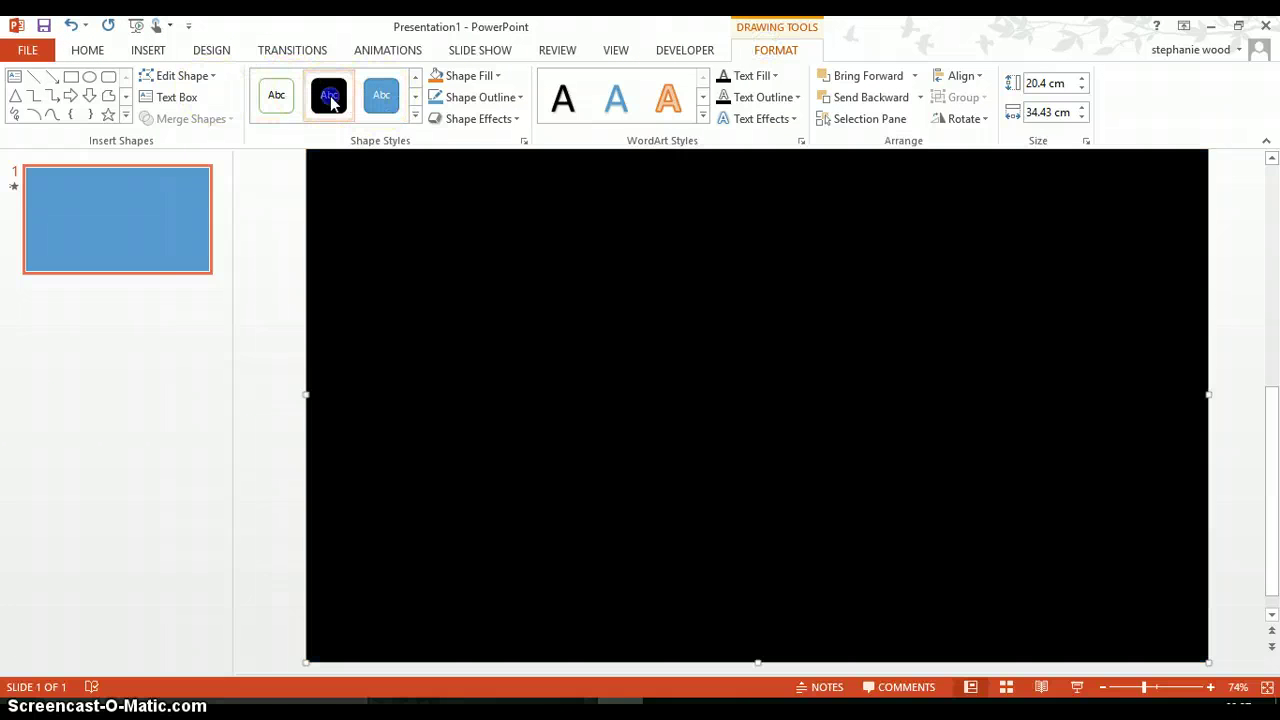
click(330, 97)
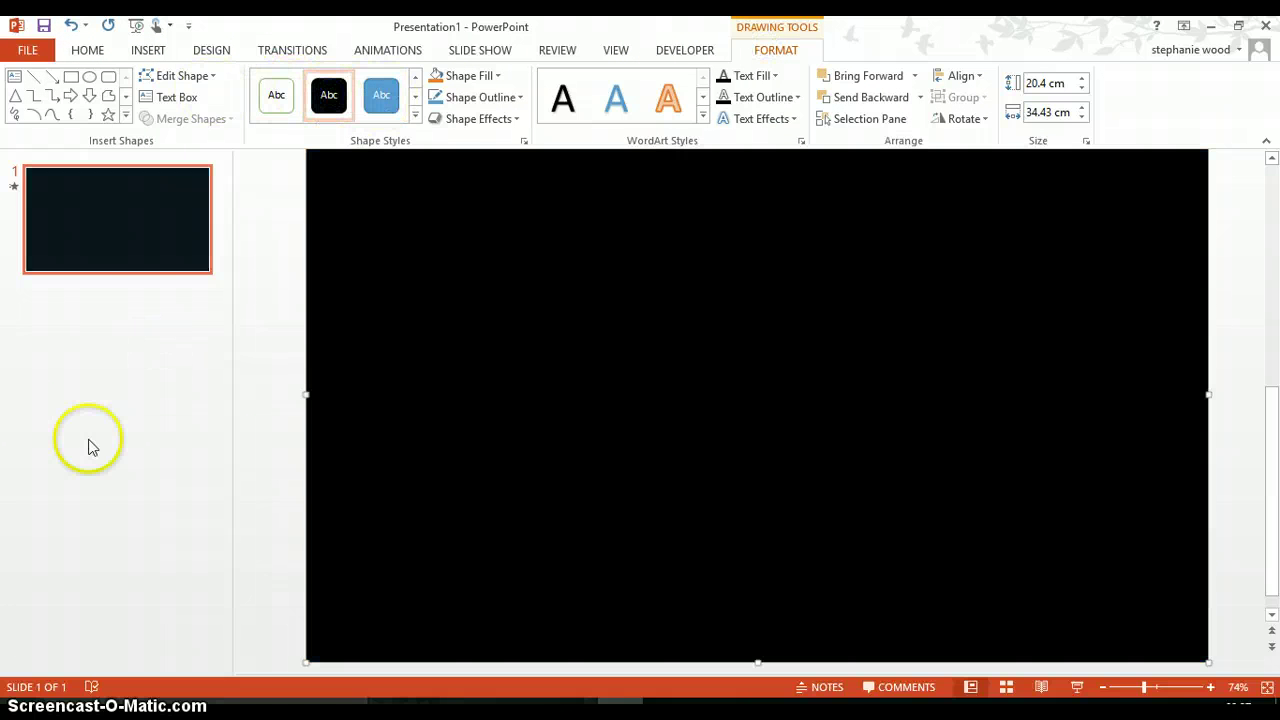
Add a Fade entrance to the black rectangle, starting After Previous.
click(391, 50)
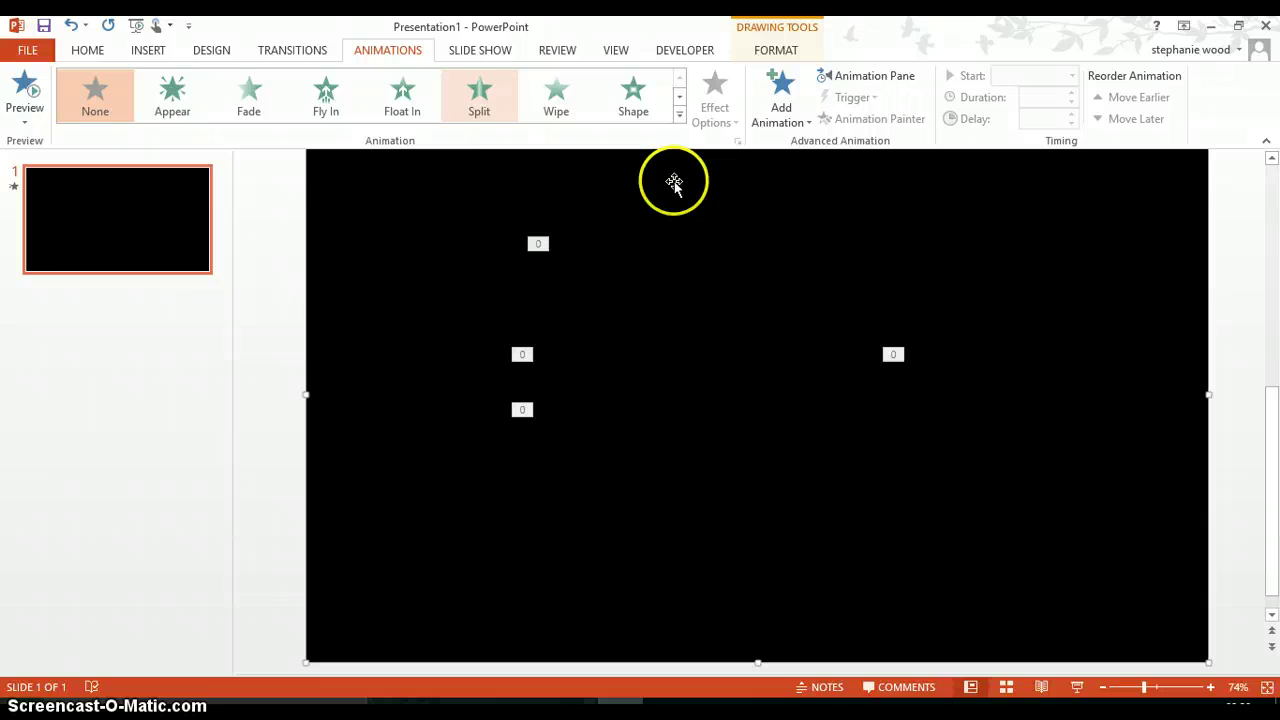
click(247, 91)
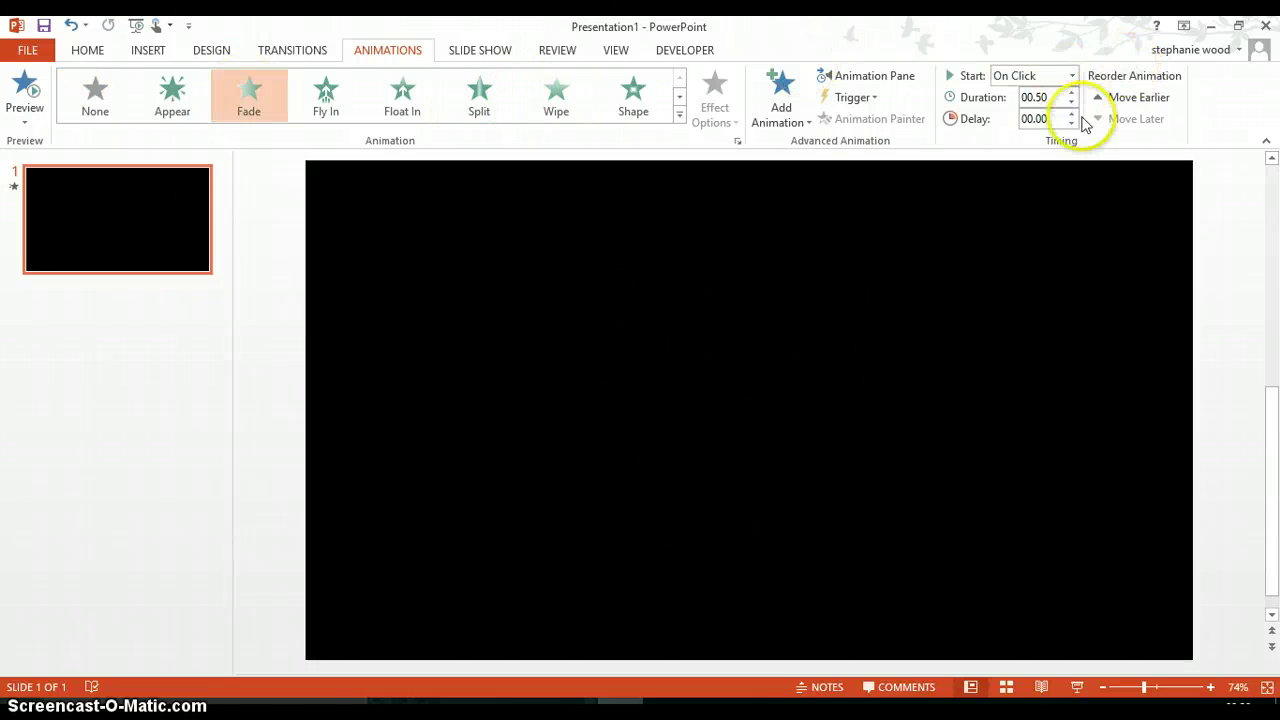
click(1070, 114)
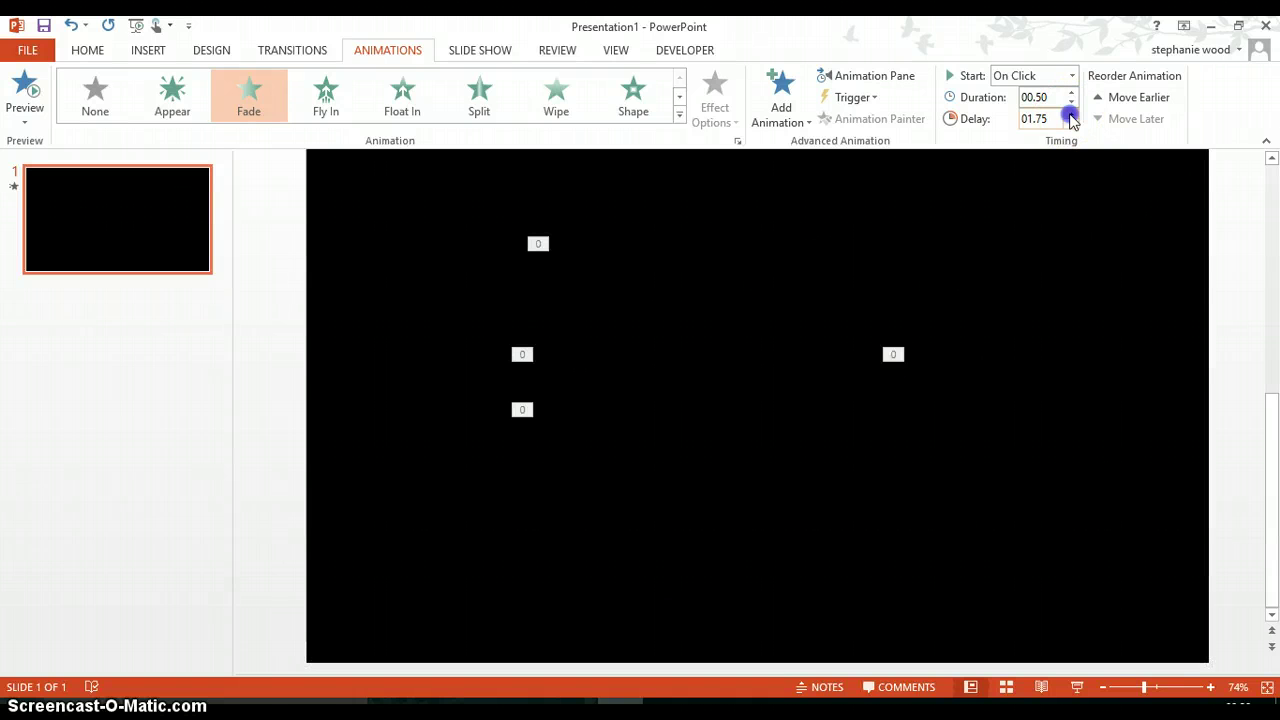
click(1070, 114)
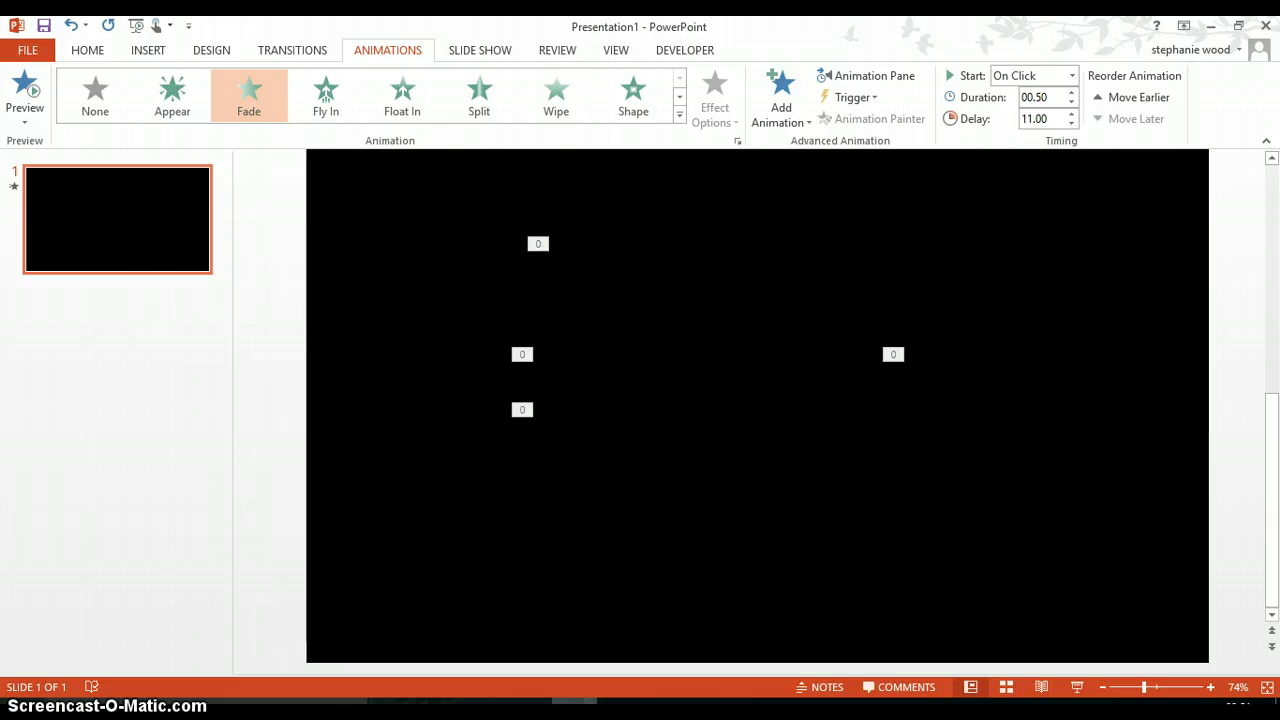
click(841, 236)
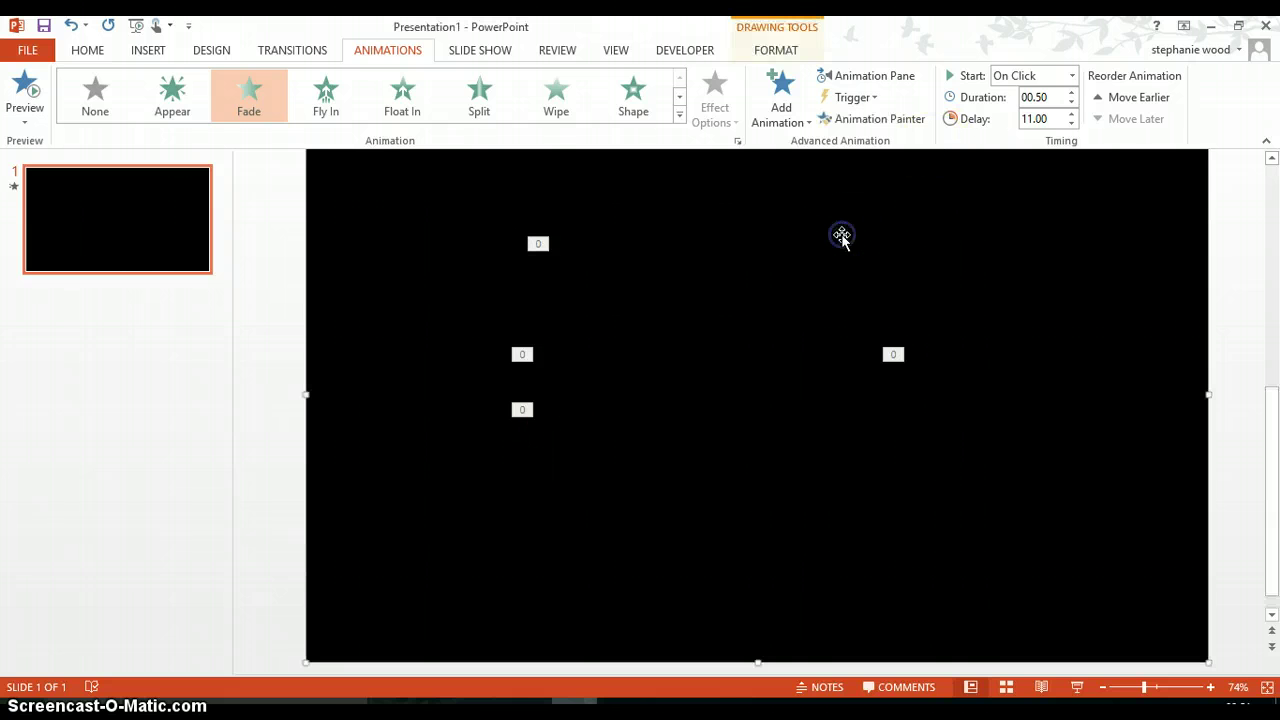
click(1068, 76)
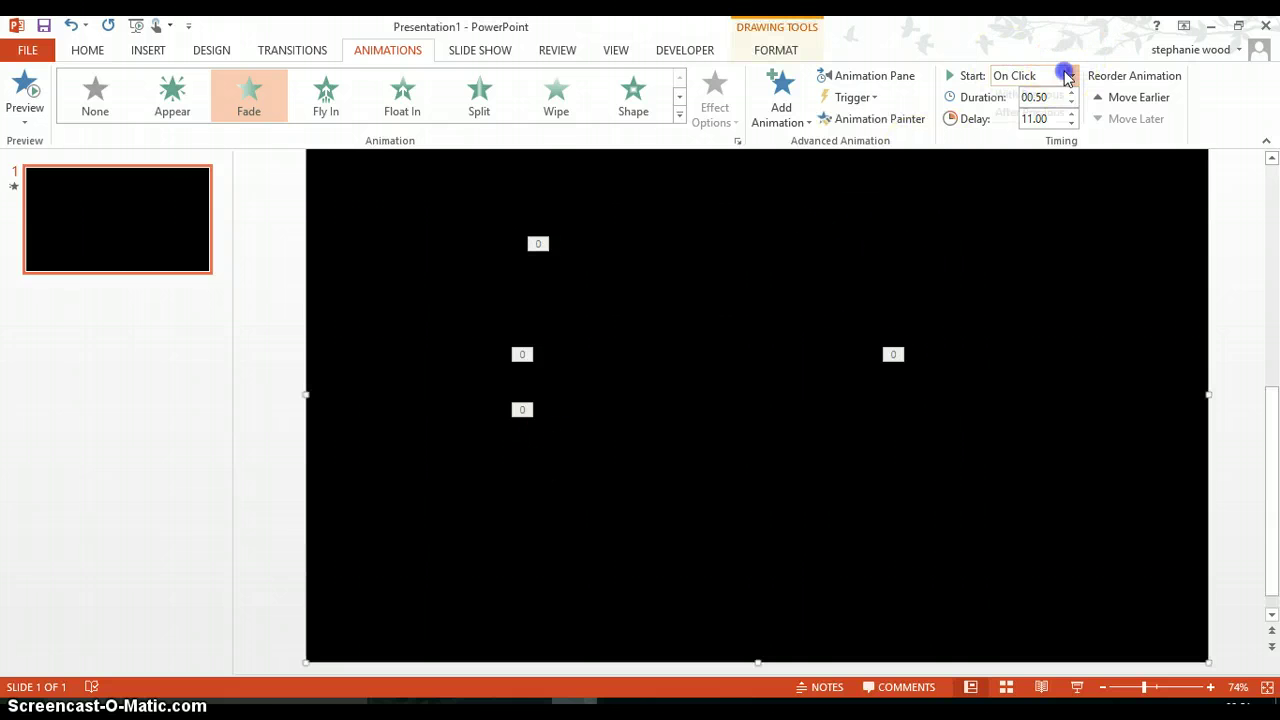
click(1025, 131)
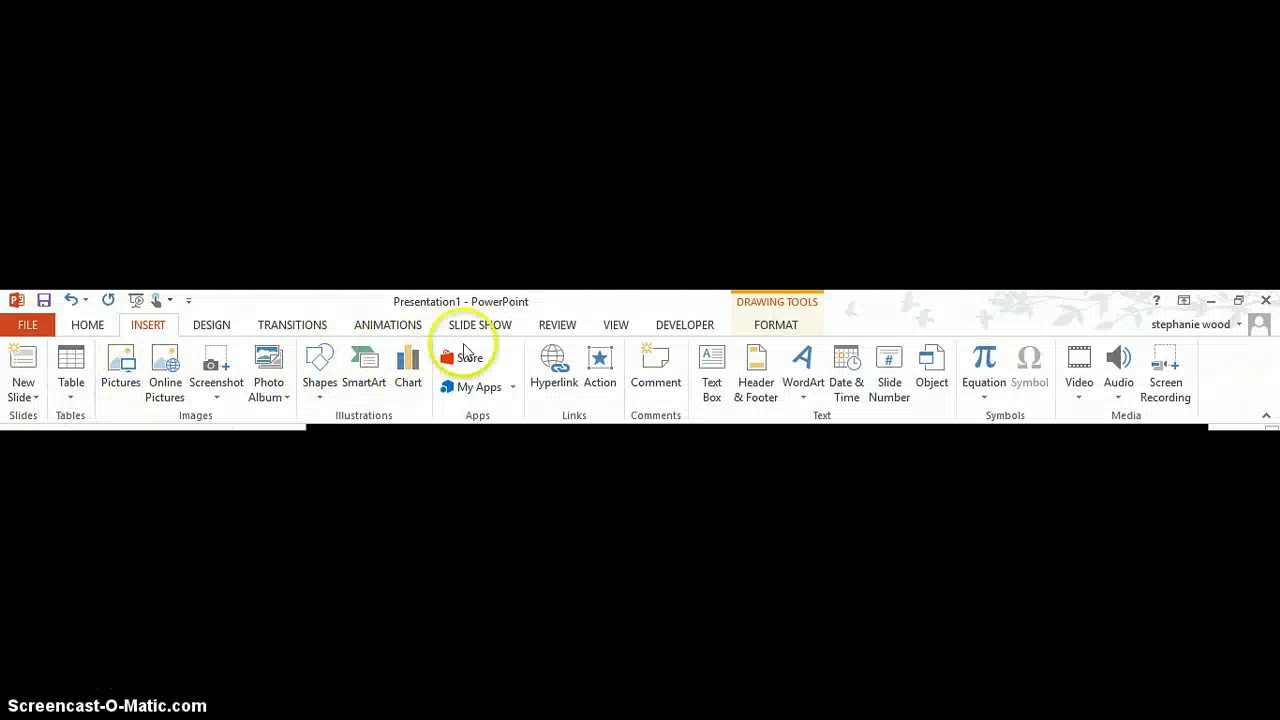
Insert WordArt reading 'Choose an operating system:' and move it to the slide top.
click(803, 385)
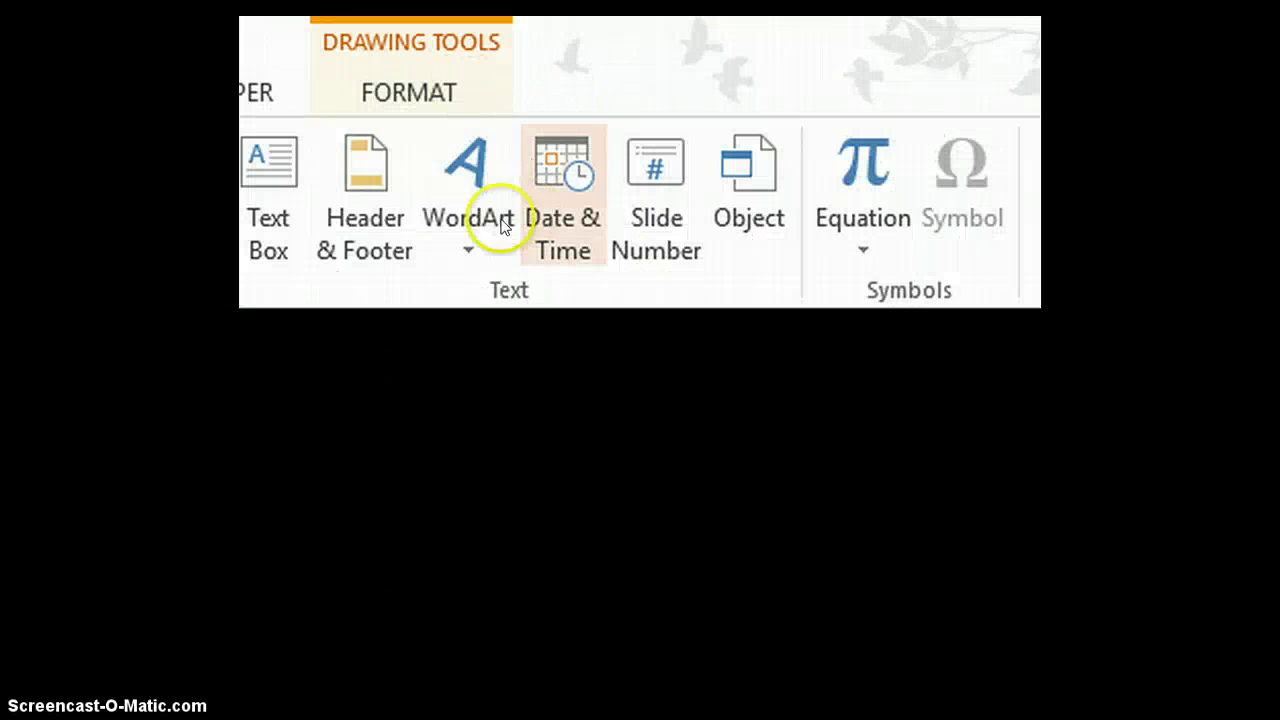
click(801, 396)
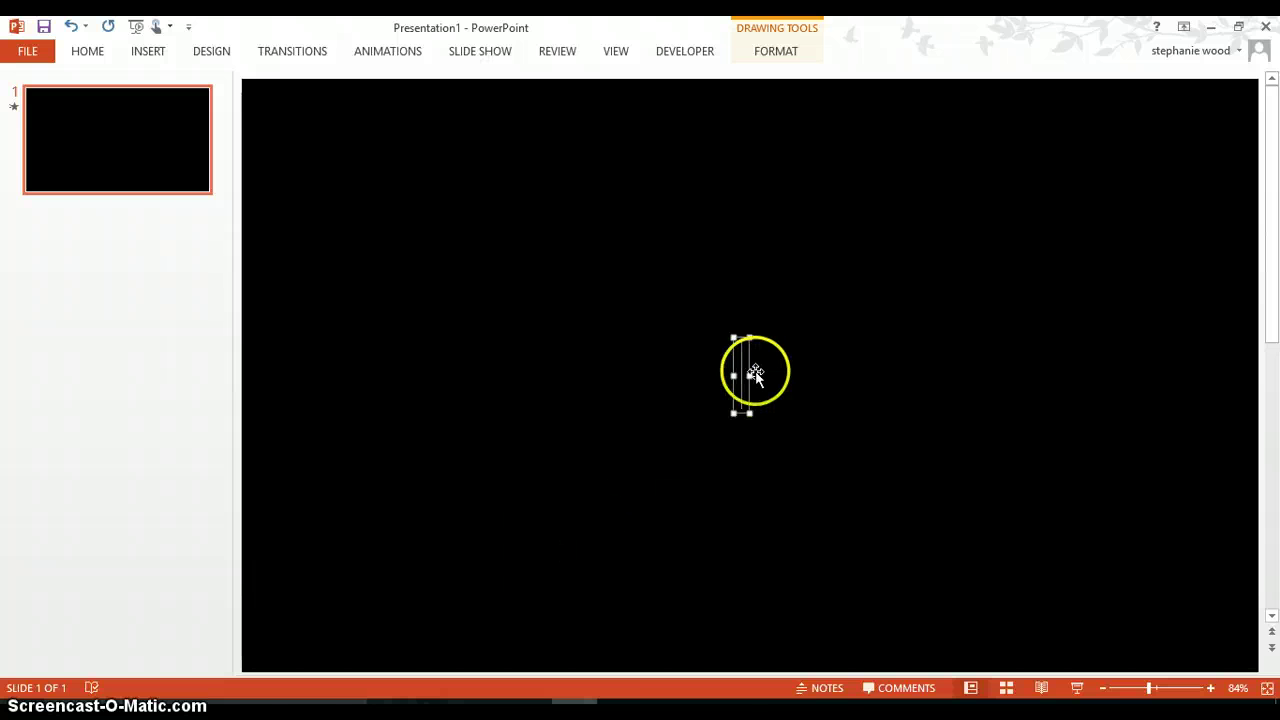
click(741, 390)
text(Choo)
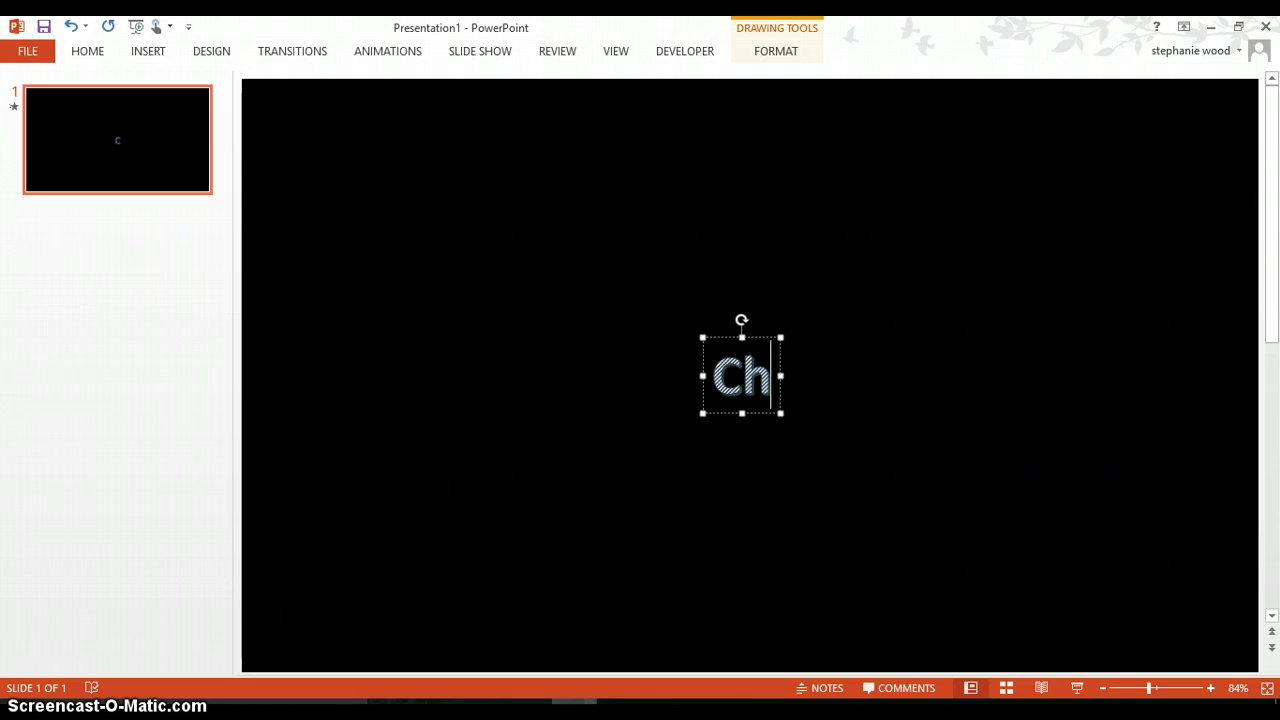
text(se an operating system:)
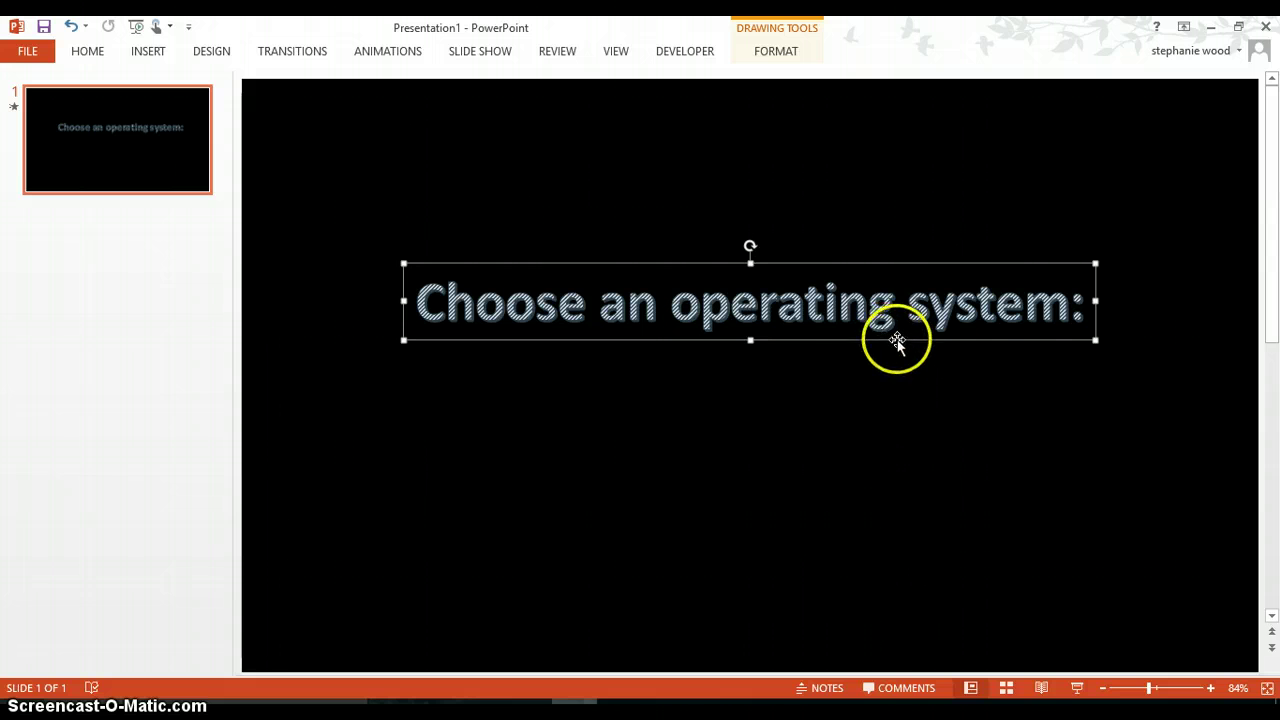
drag(897, 341, 886, 214)
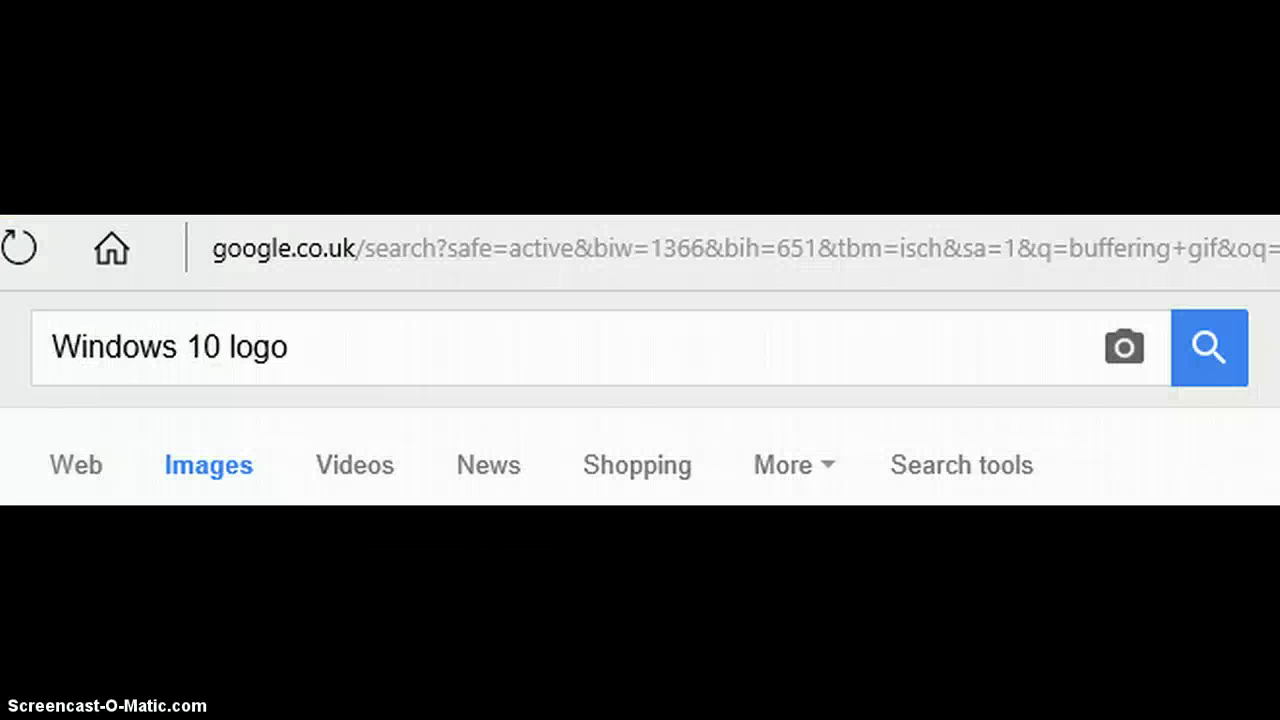
Search Google Images for 'Windows 10 logo' and copy a logo picture.
click(251, 492)
click(1209, 350)
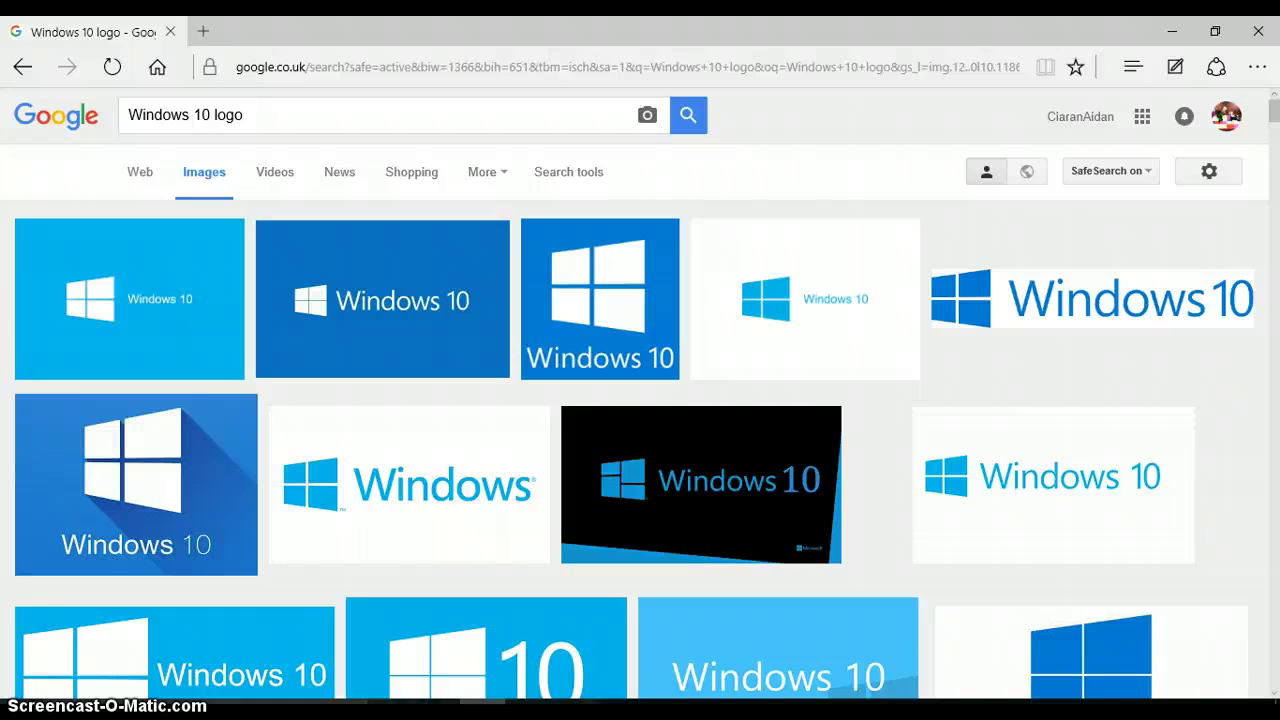
right_click(975, 62)
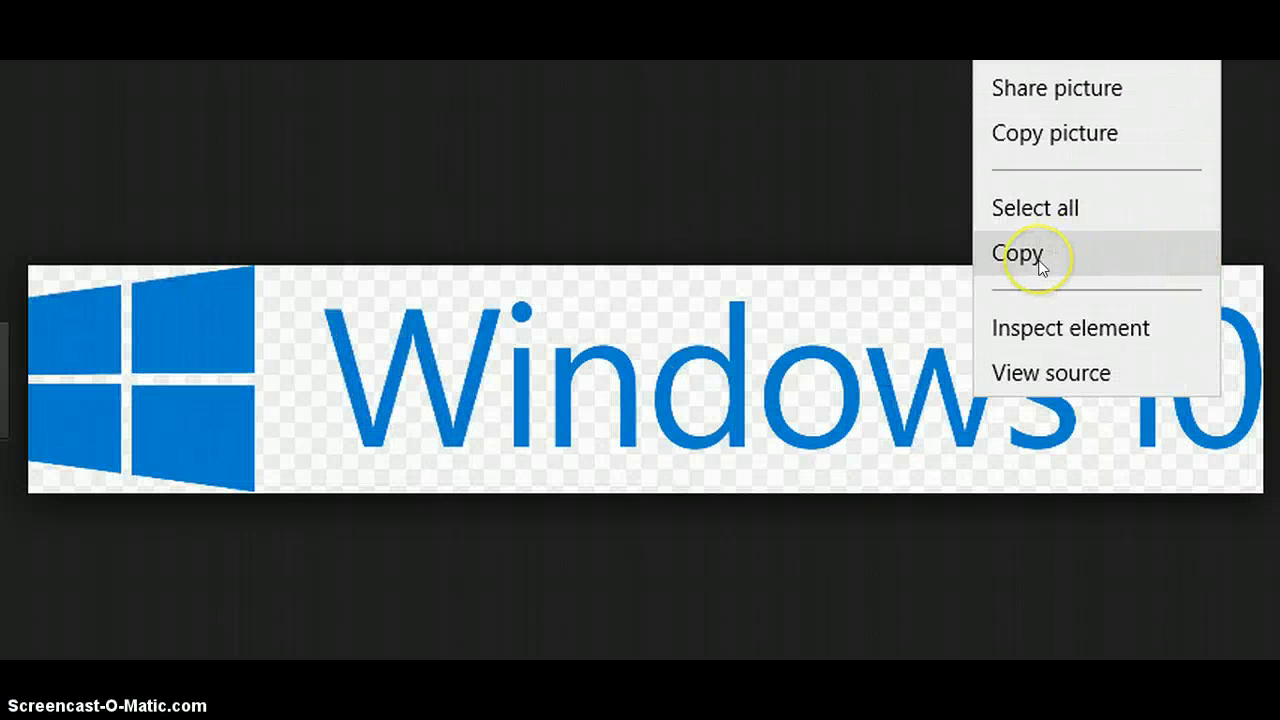
click(686, 440)
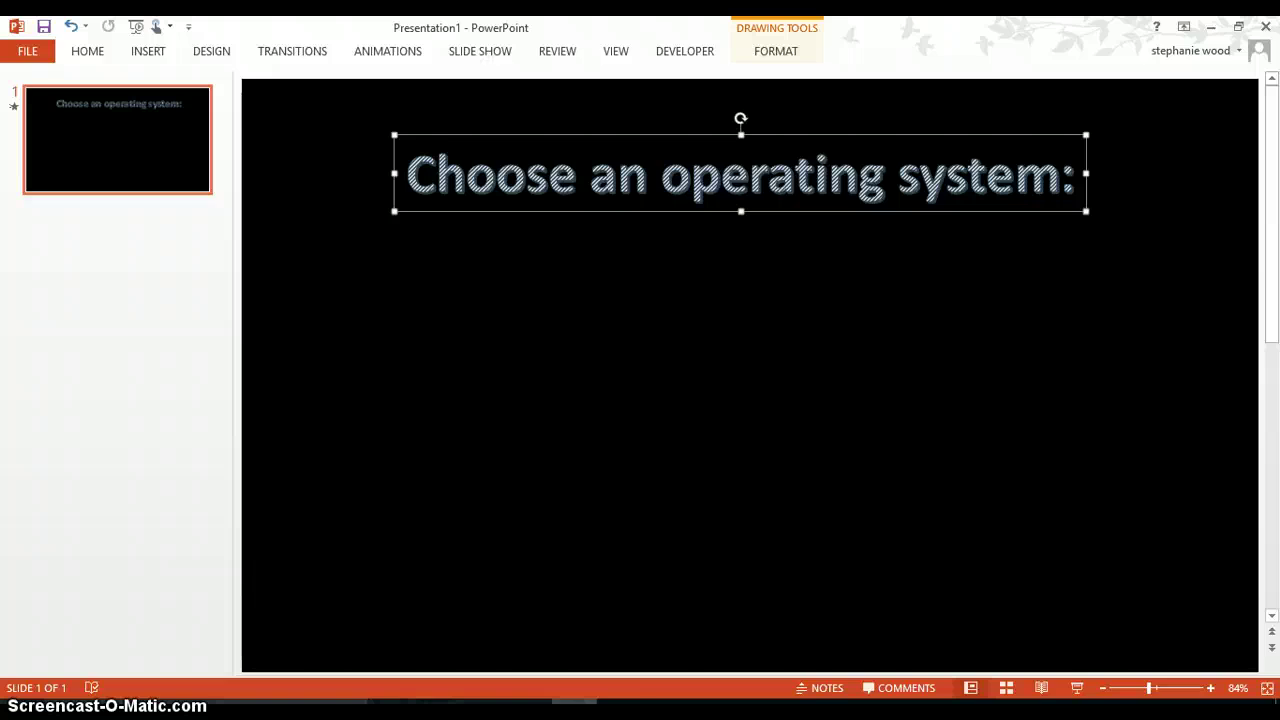
Paste the Windows 10 logo and give it an End Show hyperlink action.
key(ctrl+v)
click(148, 51)
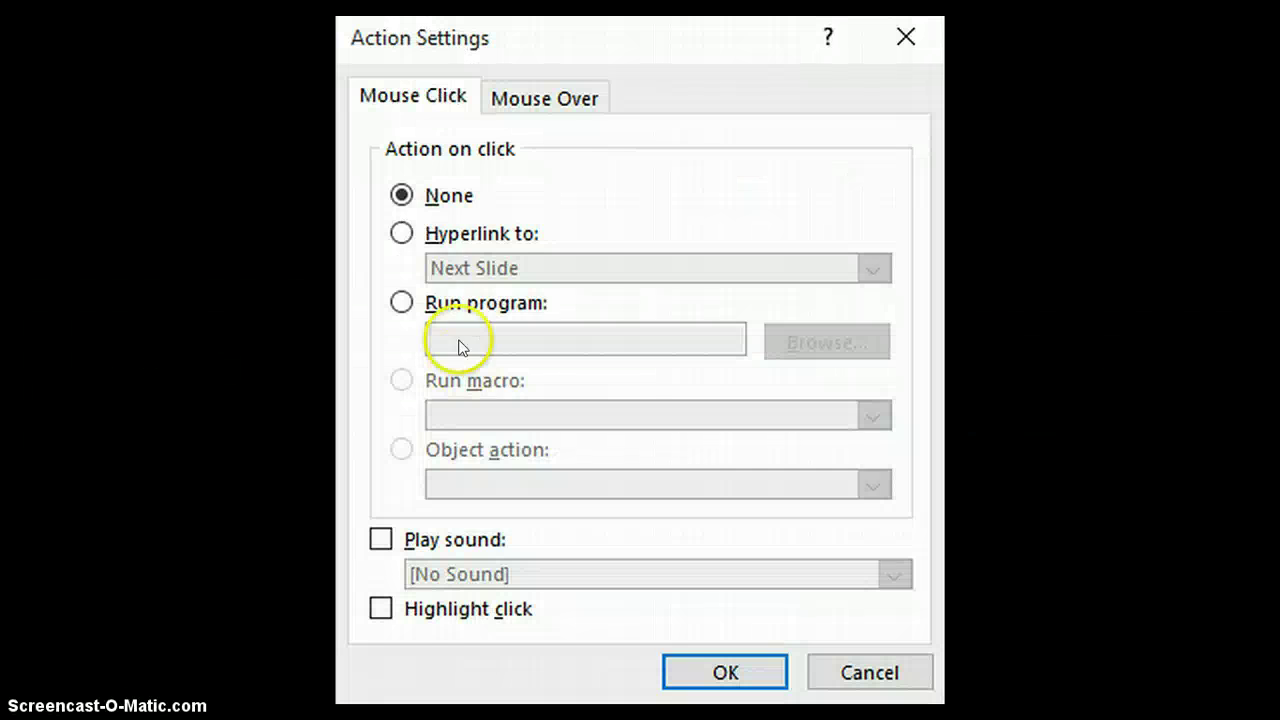
click(399, 233)
click(487, 271)
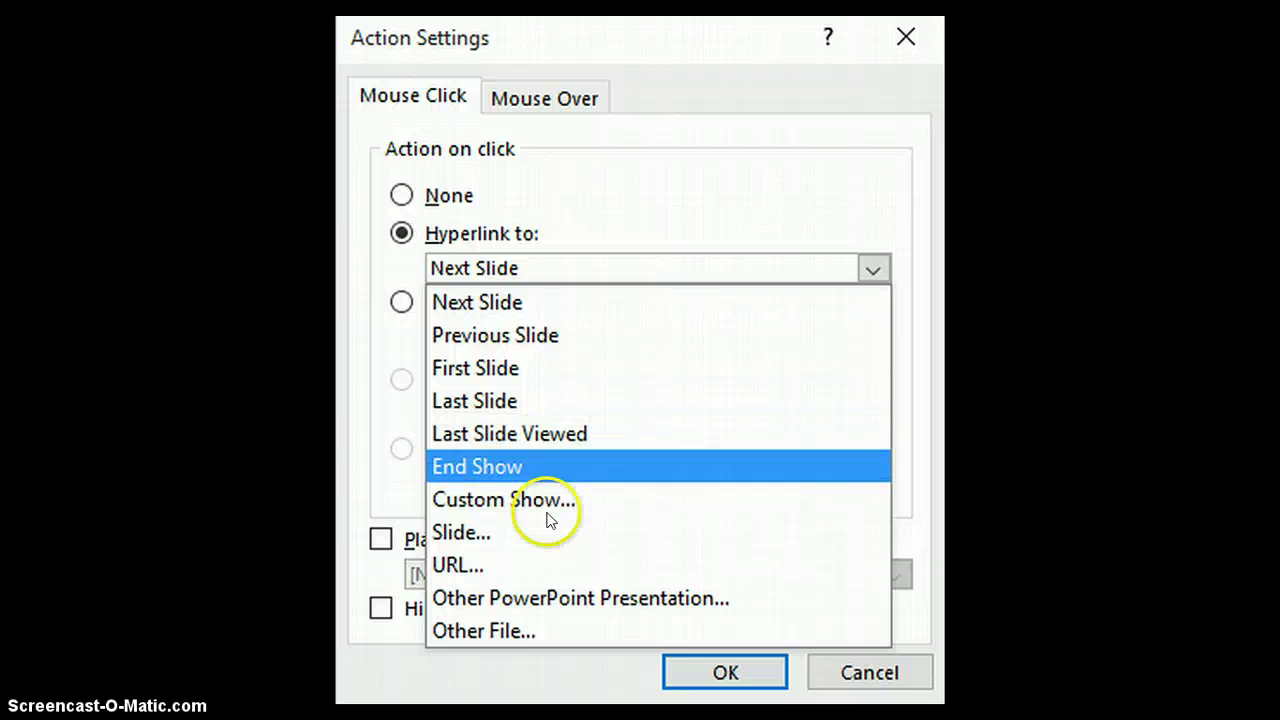
click(543, 466)
click(674, 674)
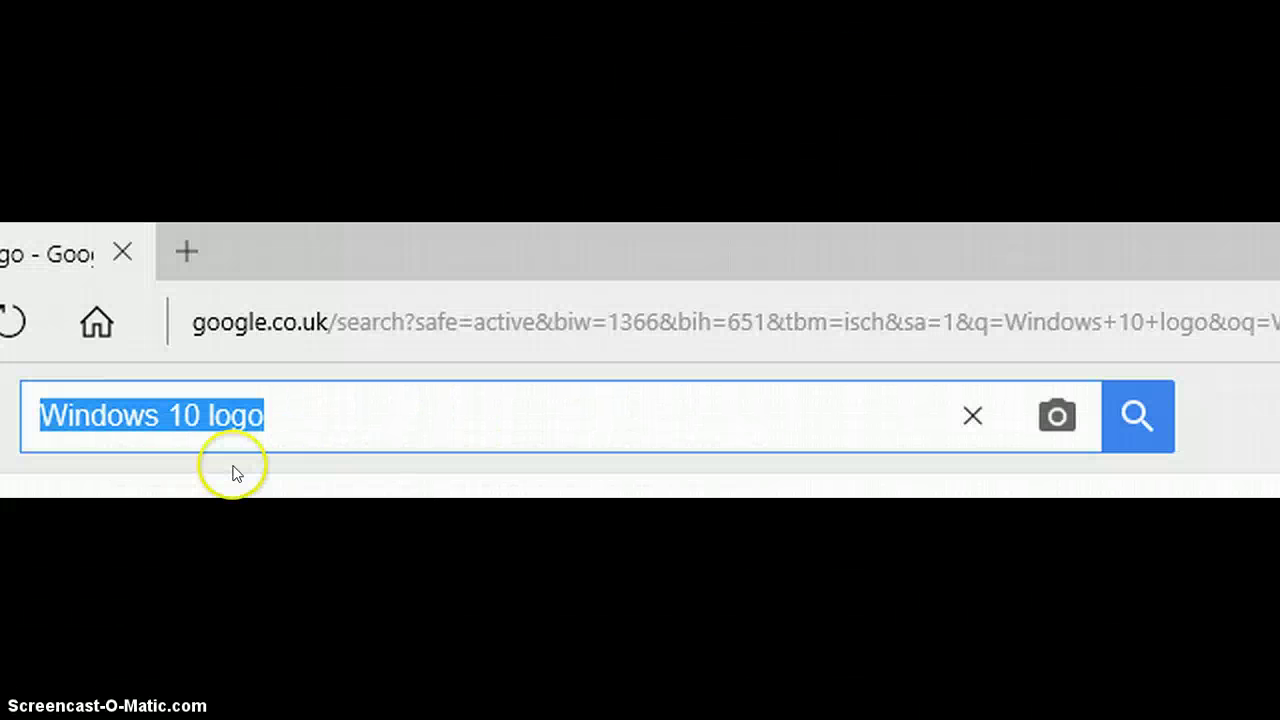
Search Google Images for 'custom os logo'.
key(BackSpace)
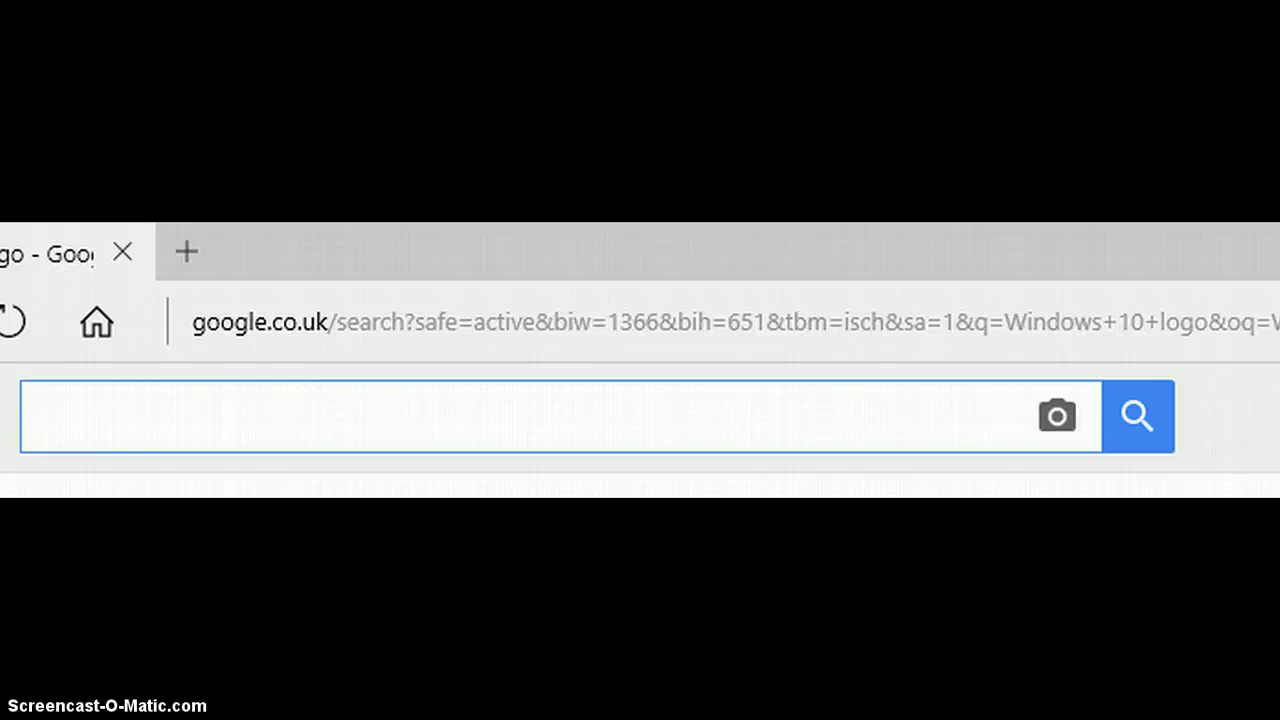
text(custom os logo)
key(Return)
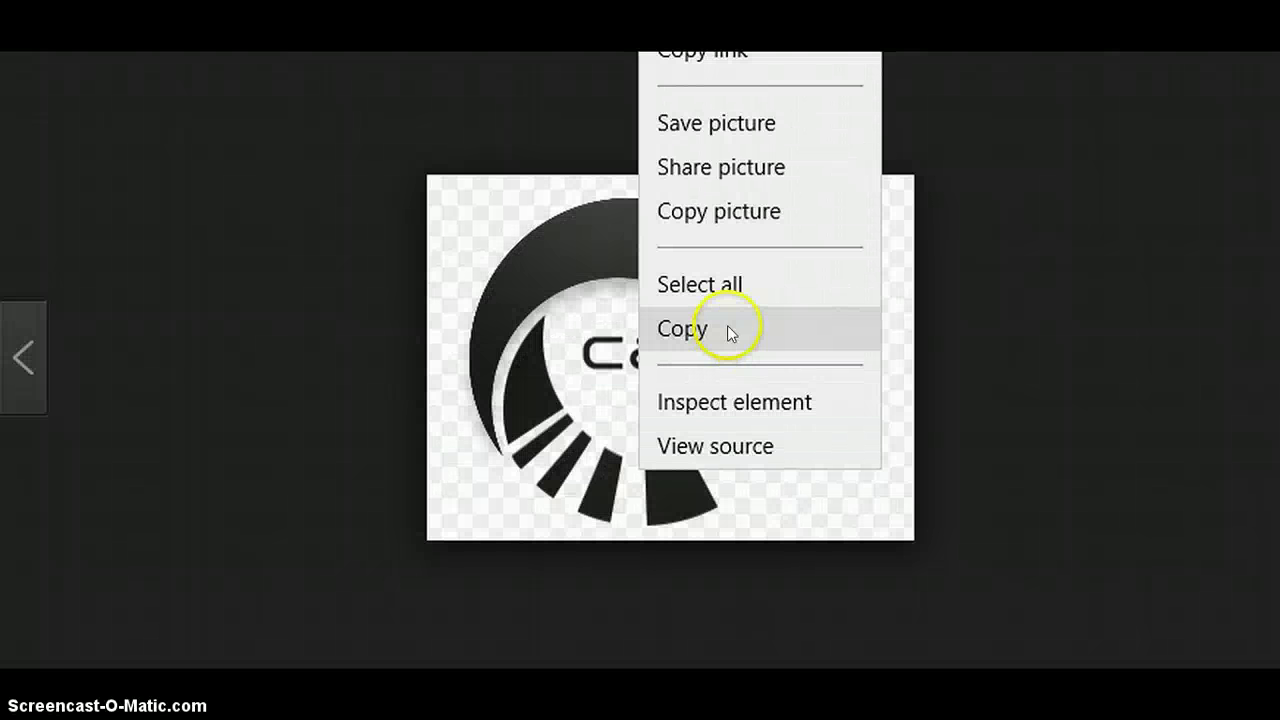
Copy the Carbon logo image and paste it onto the PowerPoint slide.
click(727, 327)
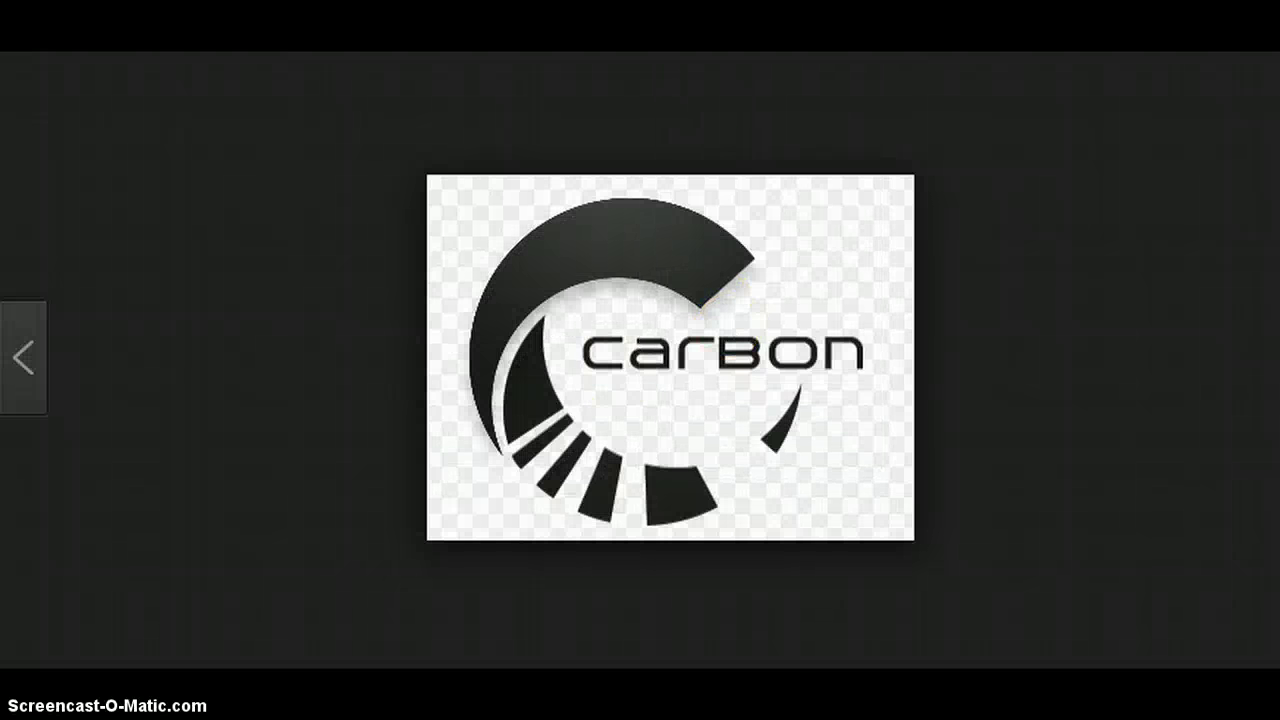
click(931, 449)
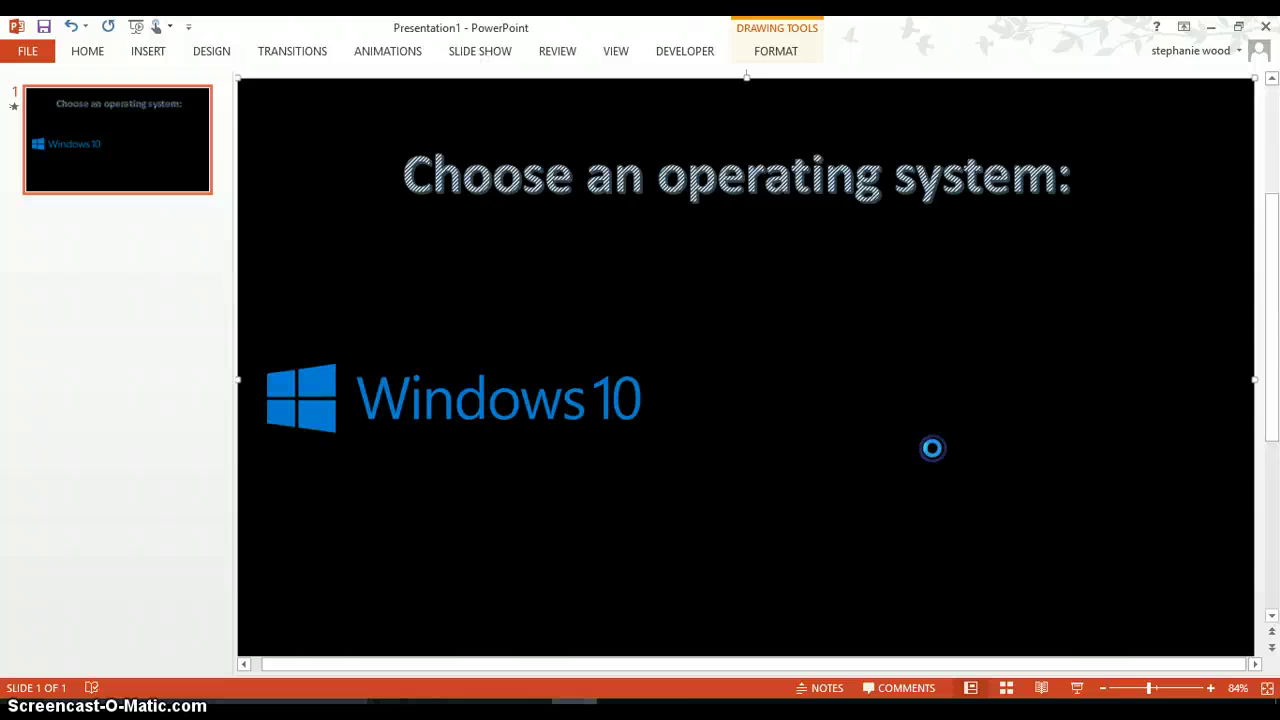
key(ctrl+v)
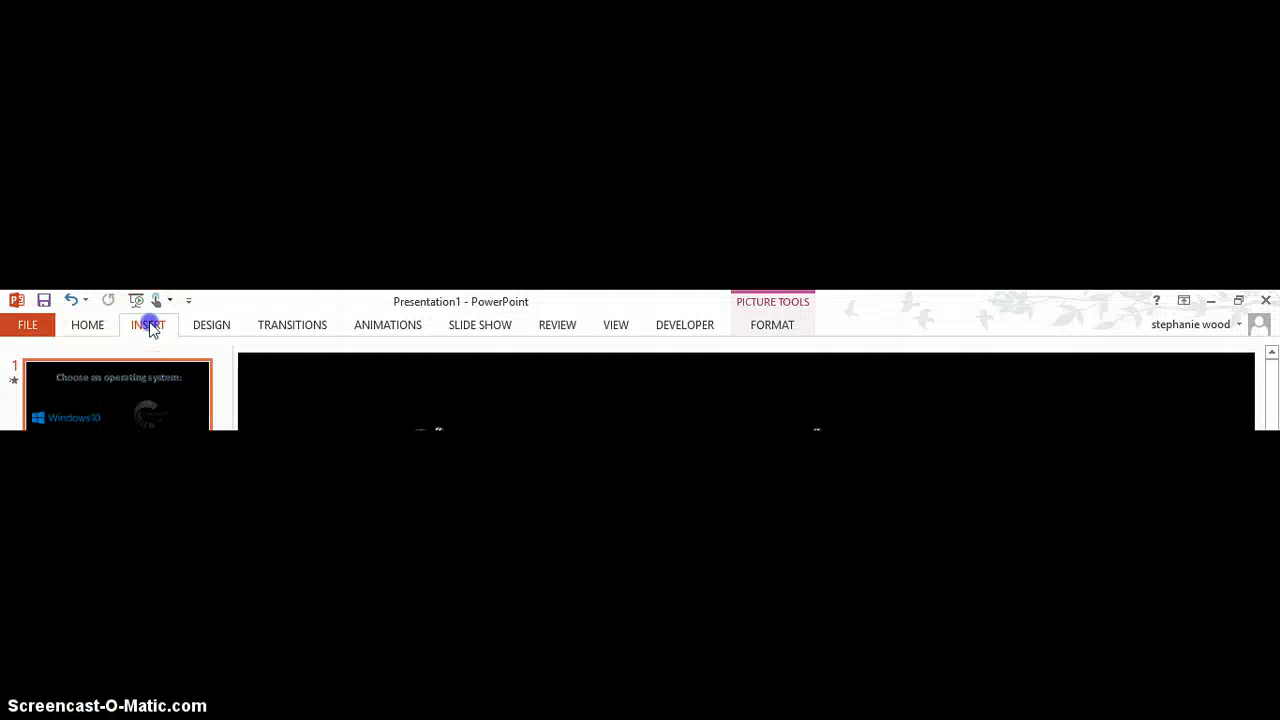
Bring up the INSERT tab commands for the operating-system slide.
click(148, 51)
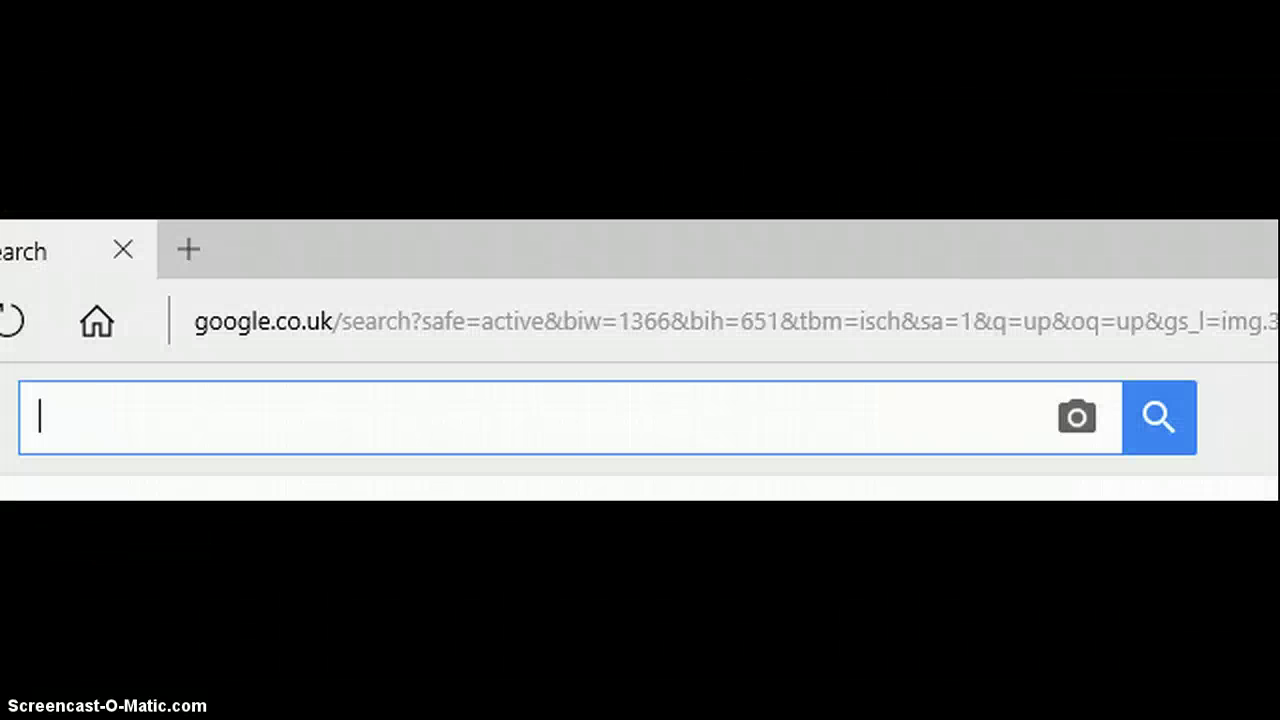
Search Google Images for 'epic wallpapers HD!!'.
text(epic wallpapers)
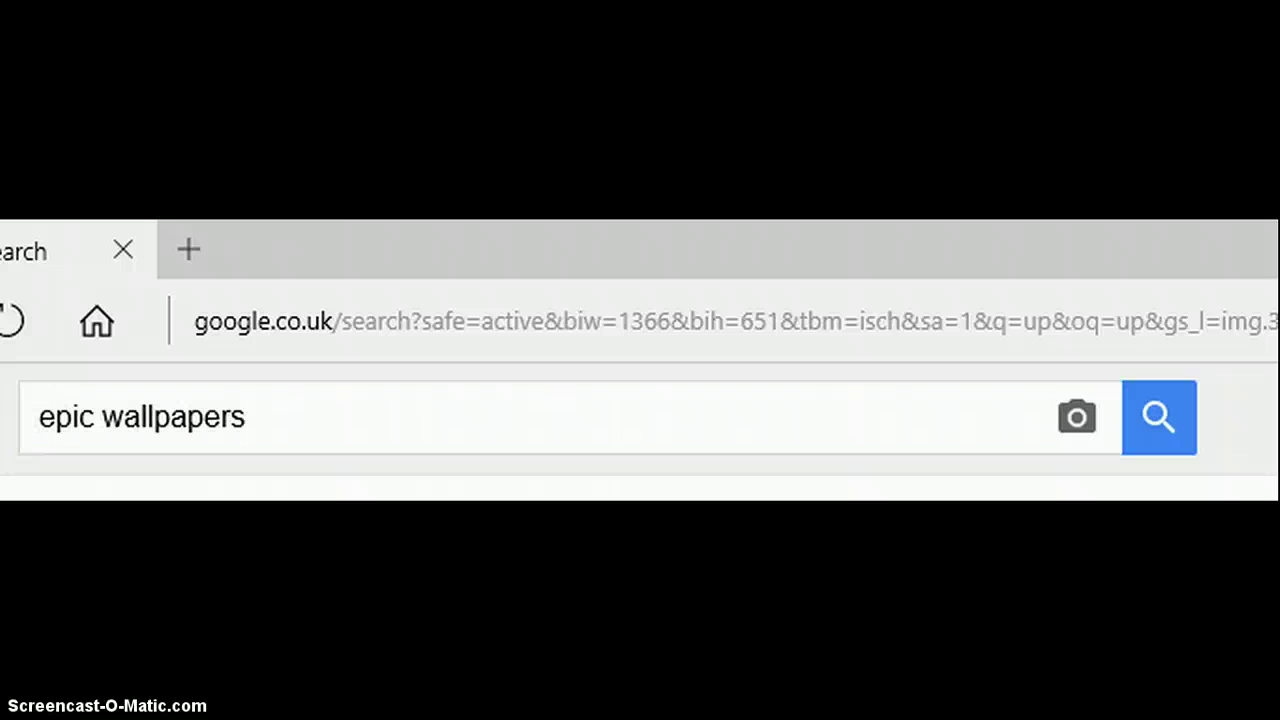
text( HD!!)
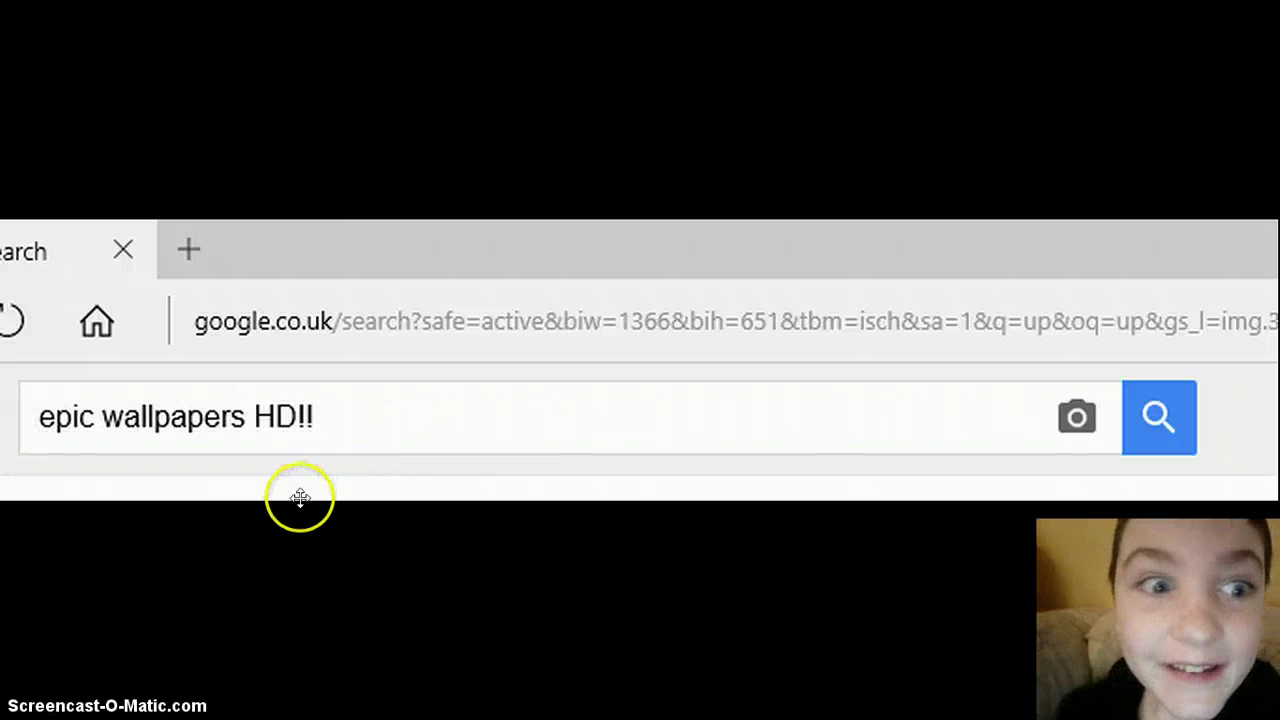
key(Return)
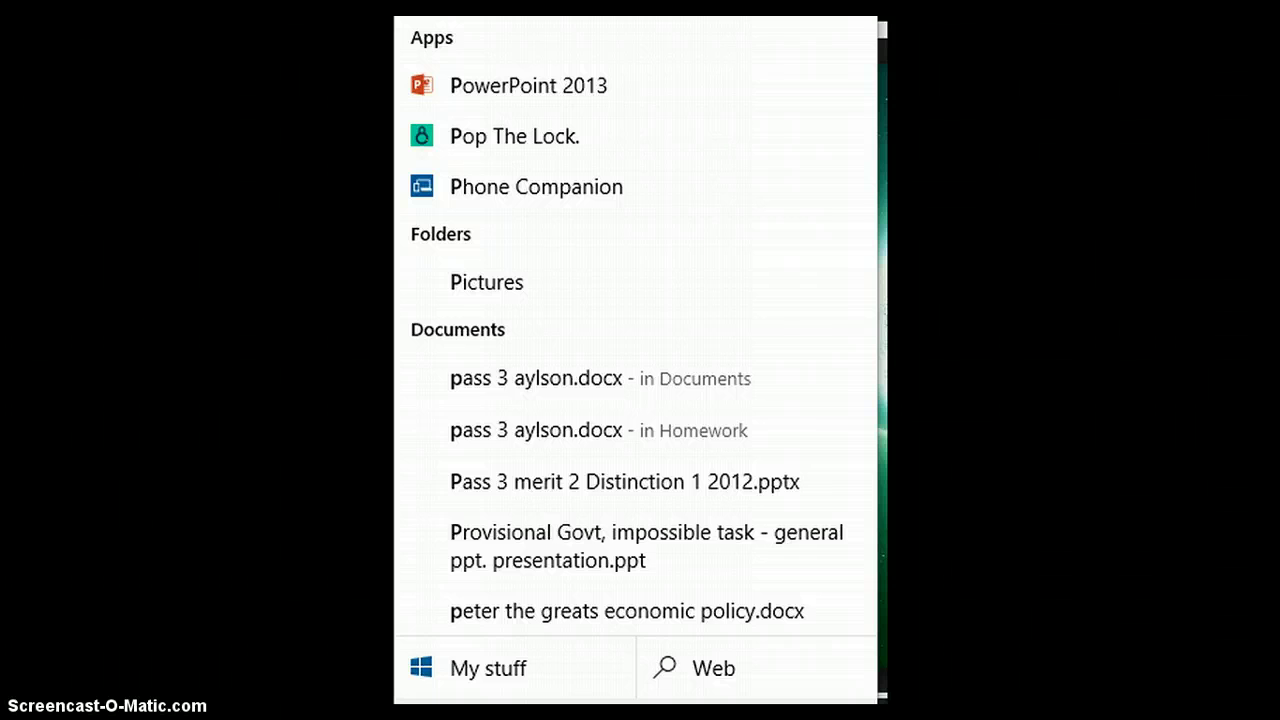
In Paint, paste the Carbon logo and the green space wallpaper, then zoom in.
key(Escape)
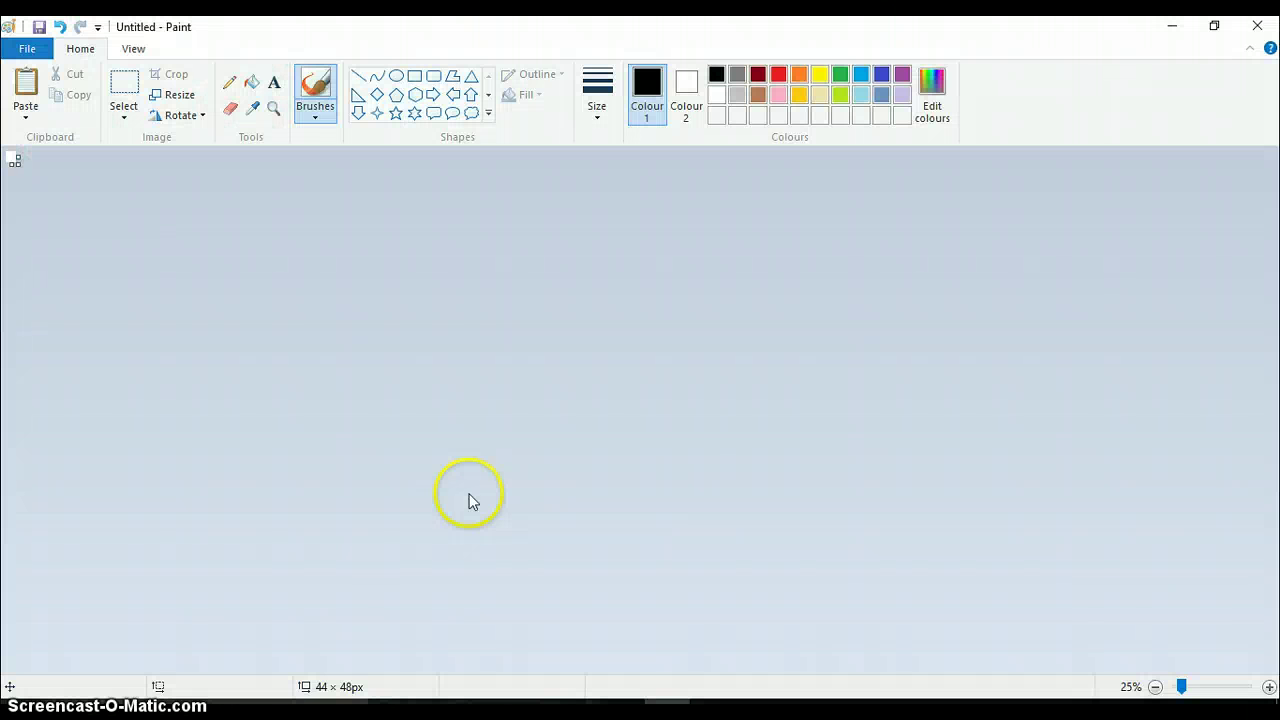
key(ctrl+v)
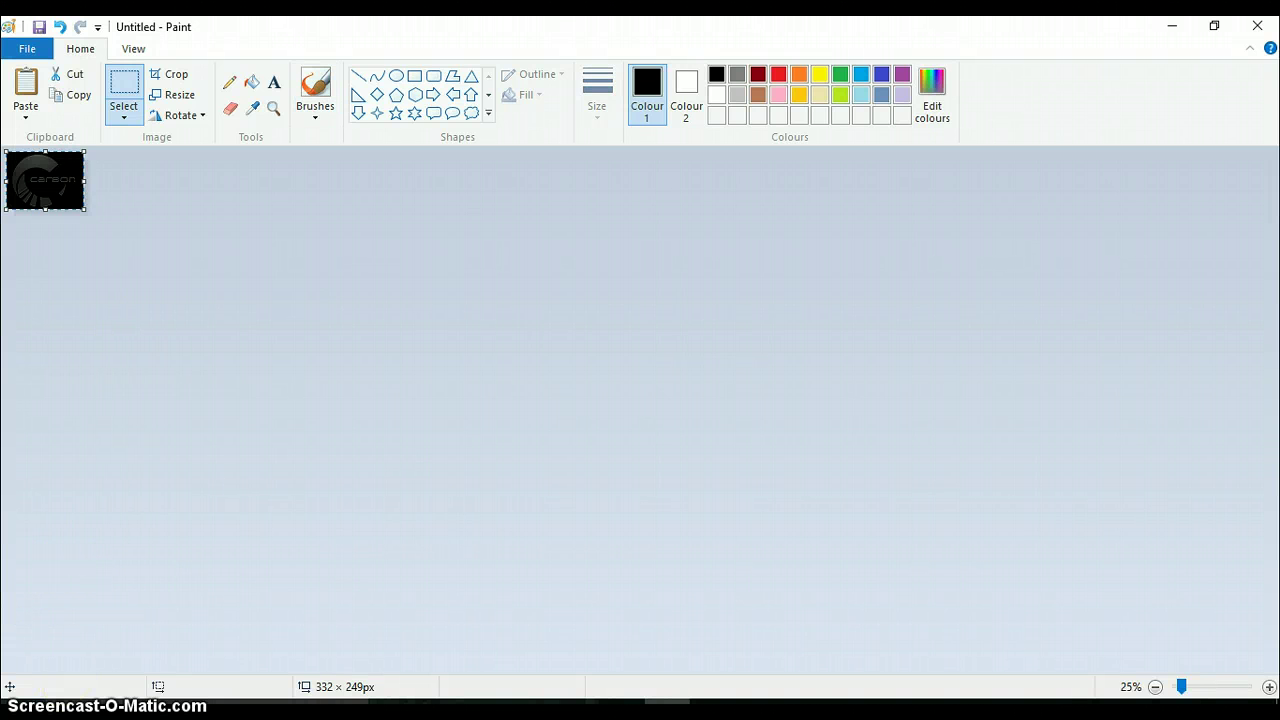
key(ctrl+v)
key(ctrl+v)
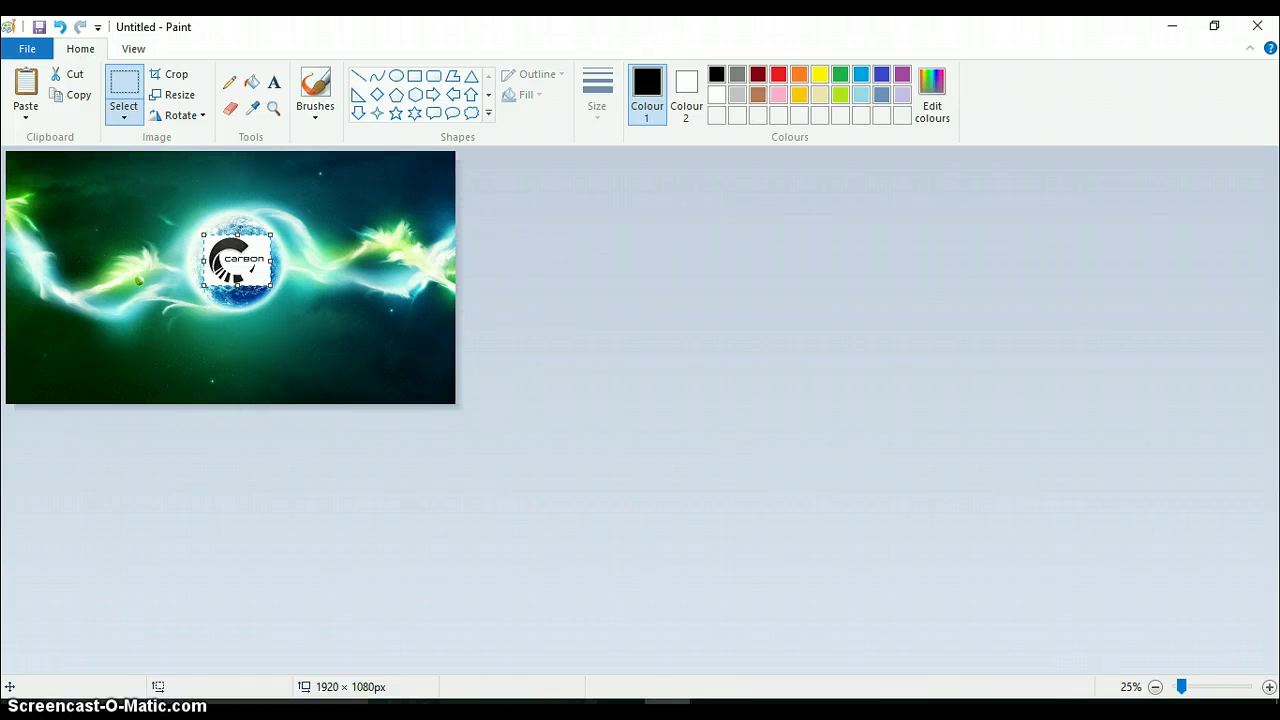
key(ctrl+Page_Up)
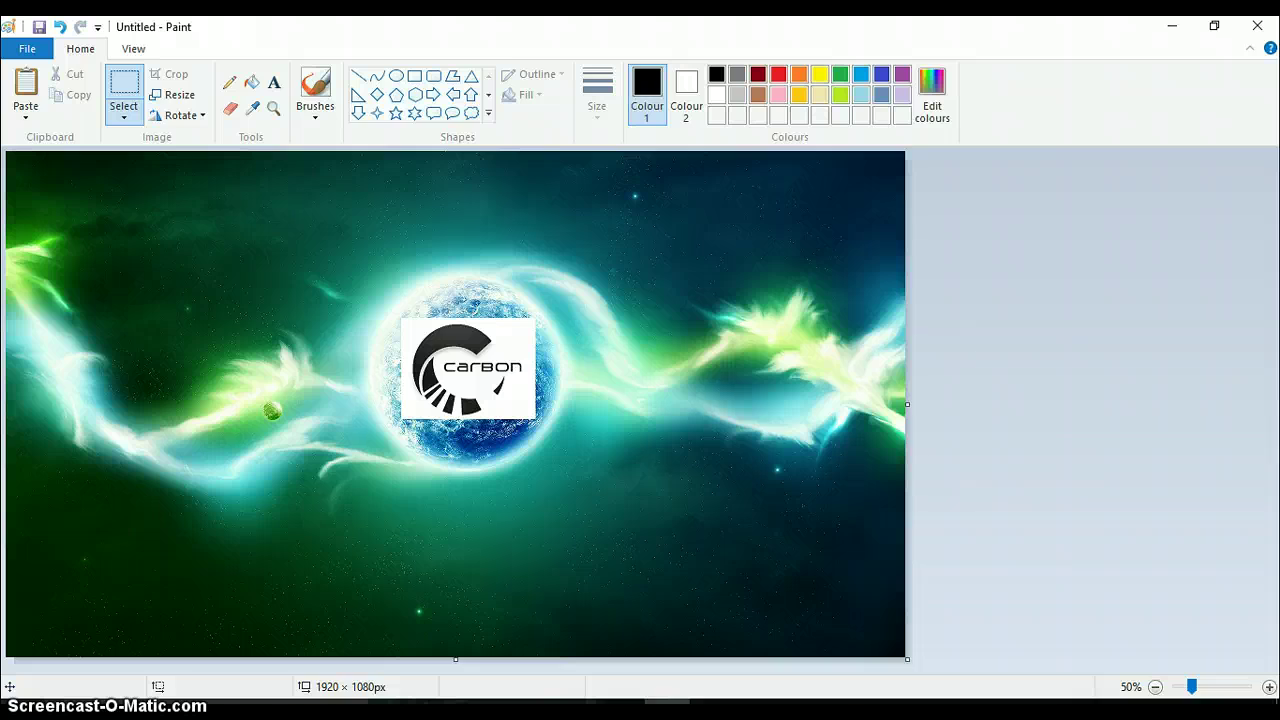
key(alt+Tab)
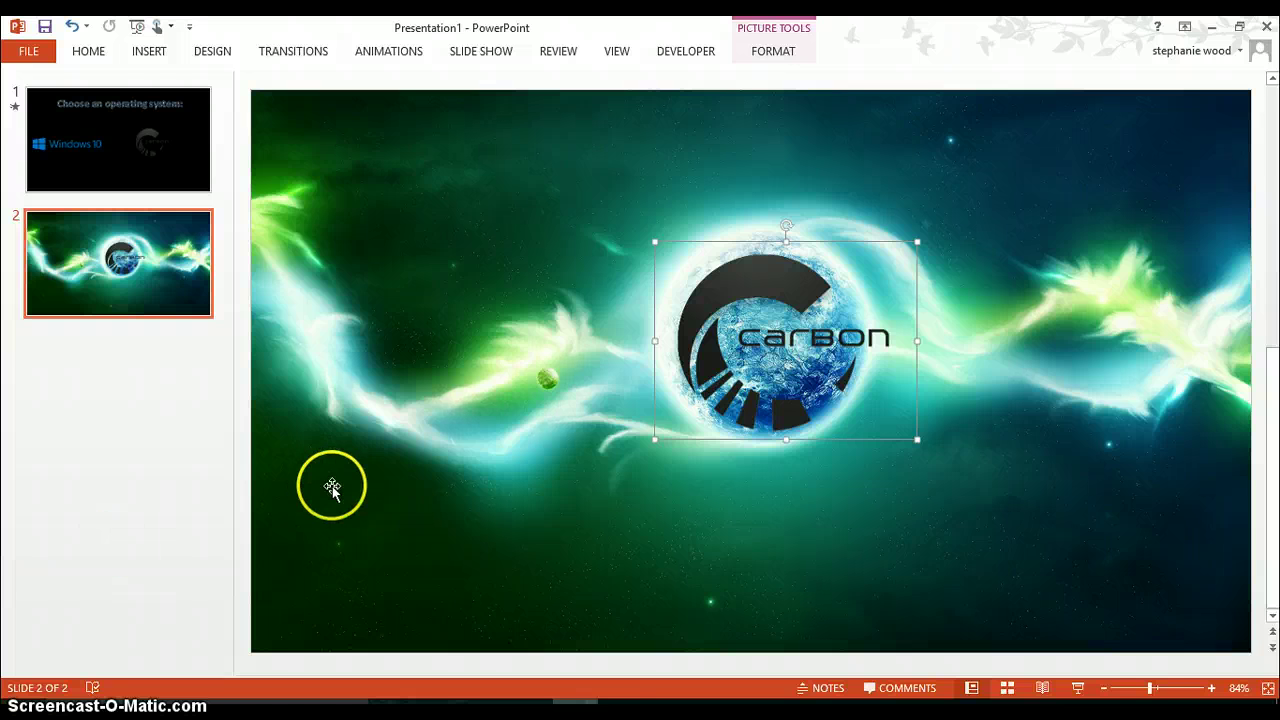
Draw a rectangle over the centre of slide 2 and shift it left.
click(540, 372)
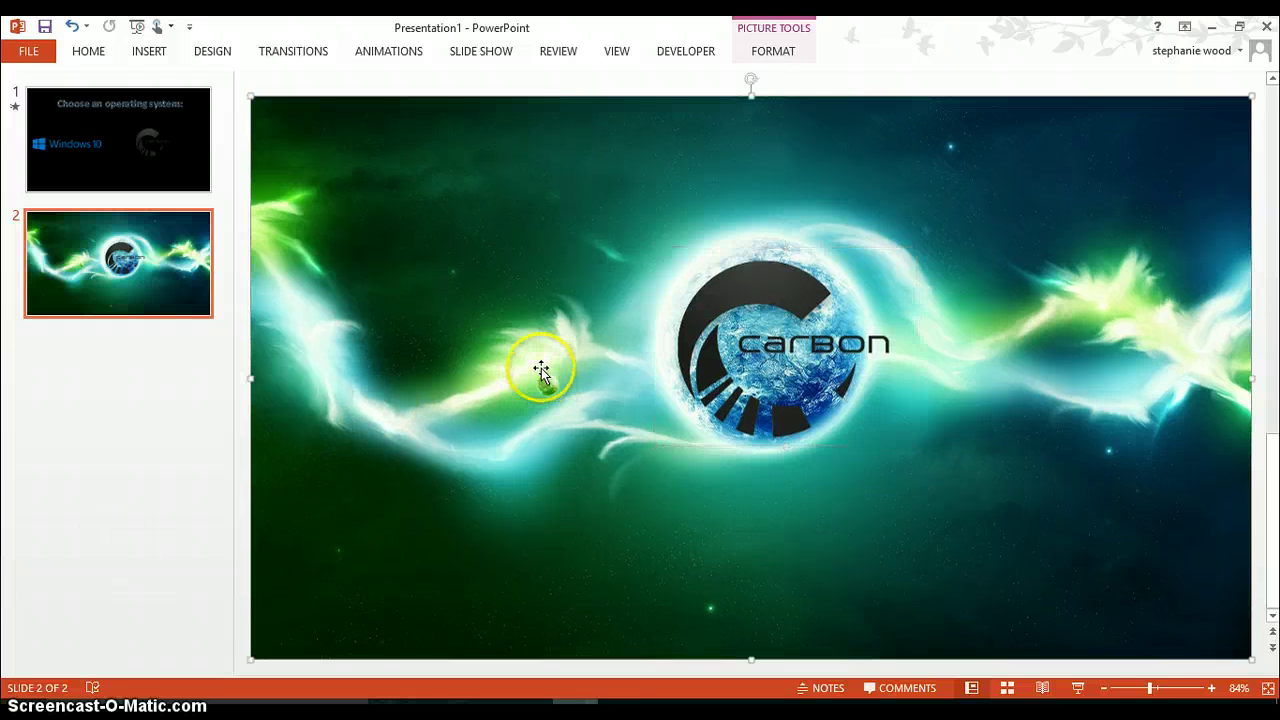
click(700, 371)
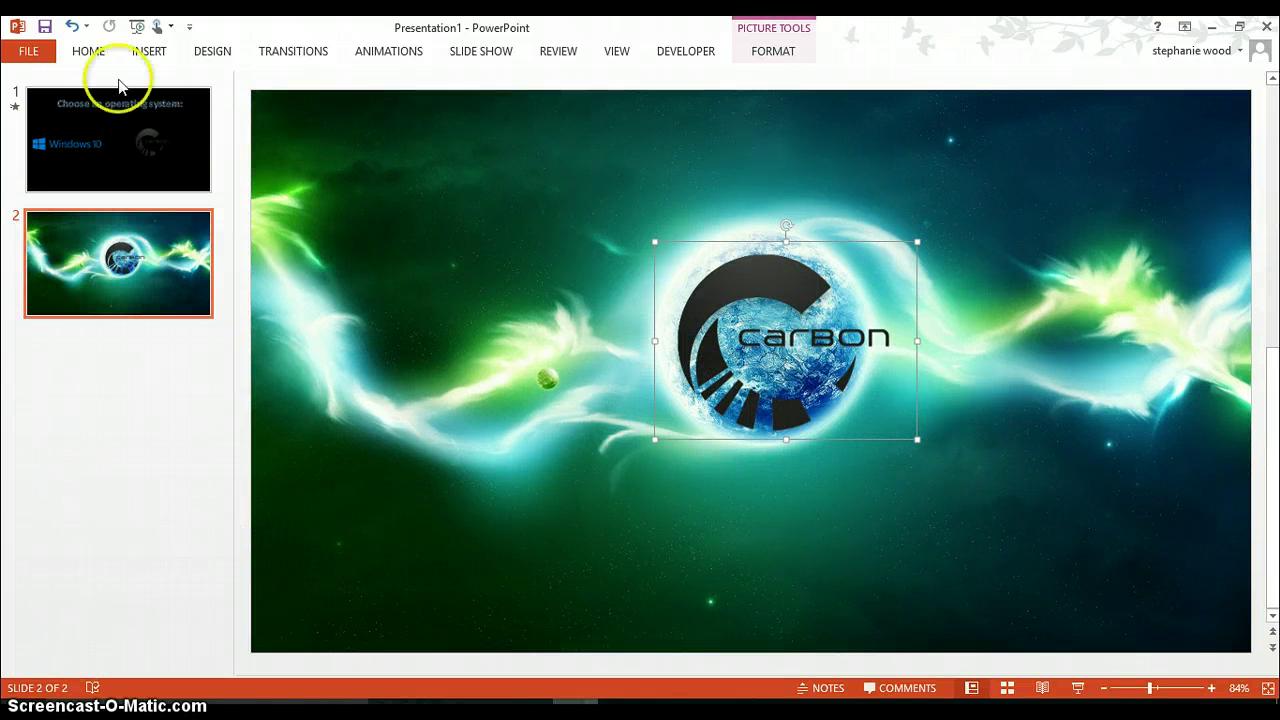
click(92, 52)
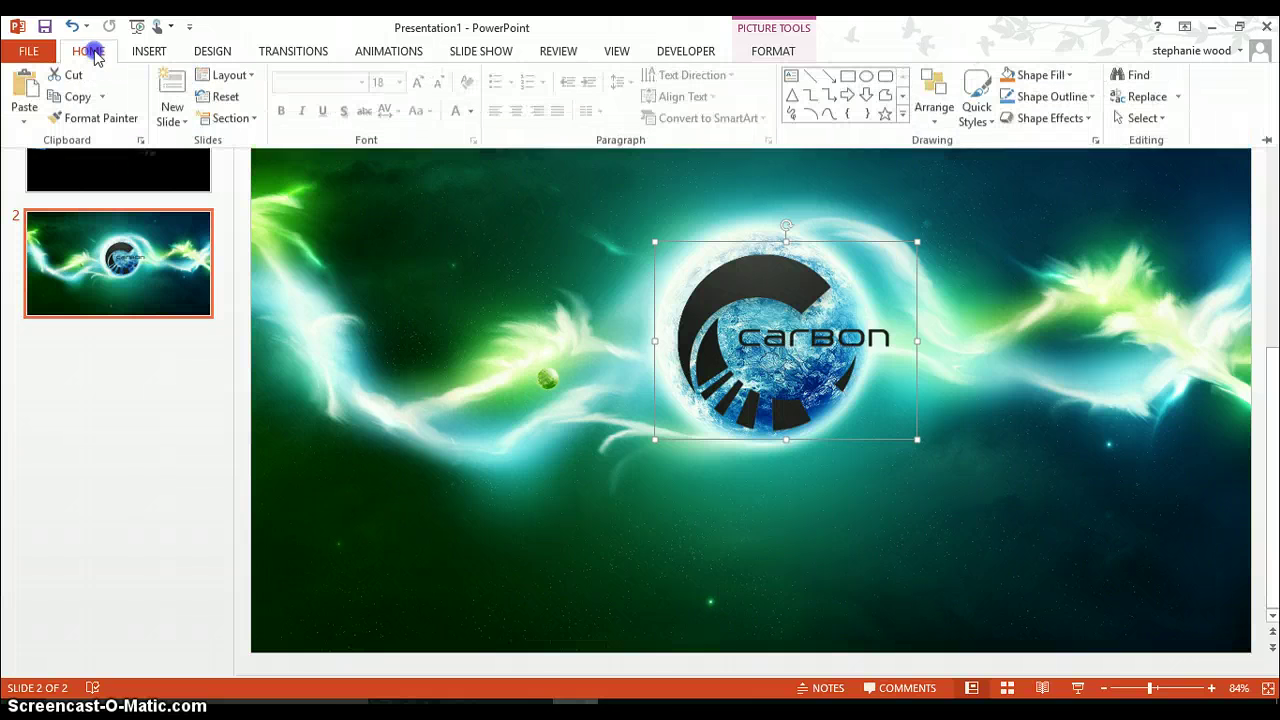
click(848, 80)
mouse_move(537, 219)
mouse_down()
mouse_move(920, 440)
mouse_move(1080, 460)
mouse_move(1080, 449)
mouse_up()
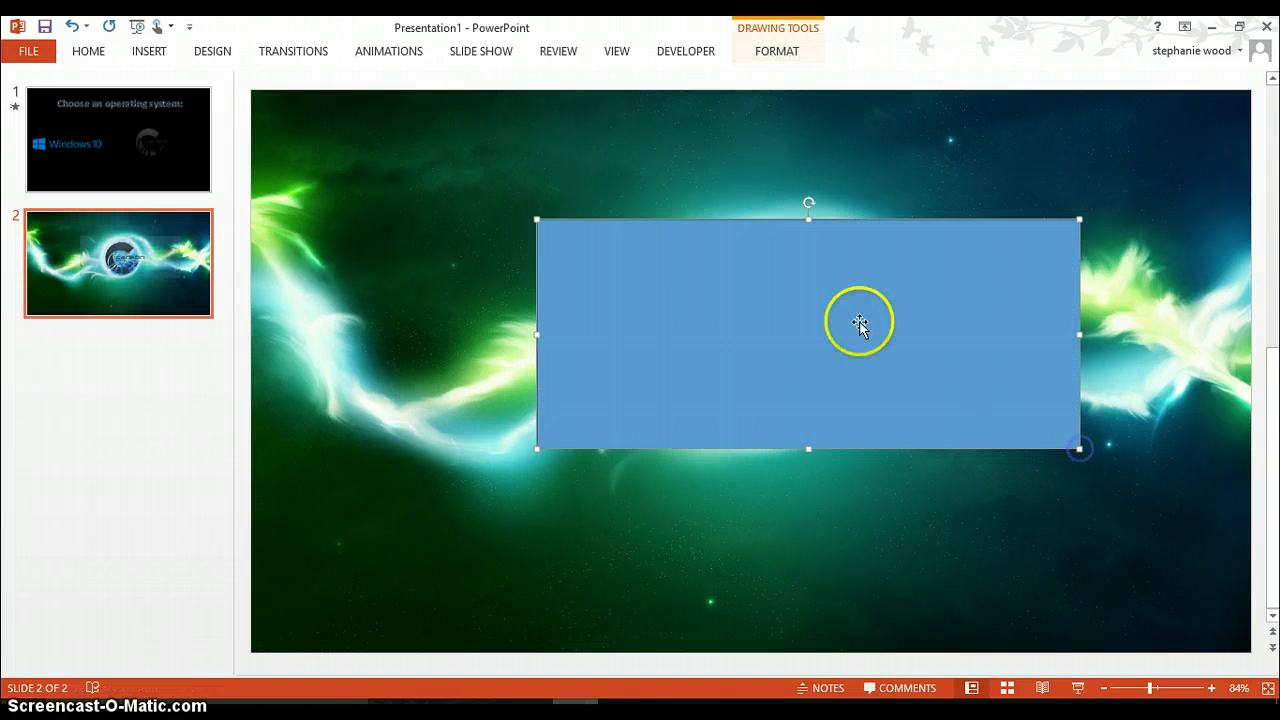
drag(860, 322, 766, 331)
Apply the white-fill, thin-outline Shape Style to the rectangle.
click(786, 58)
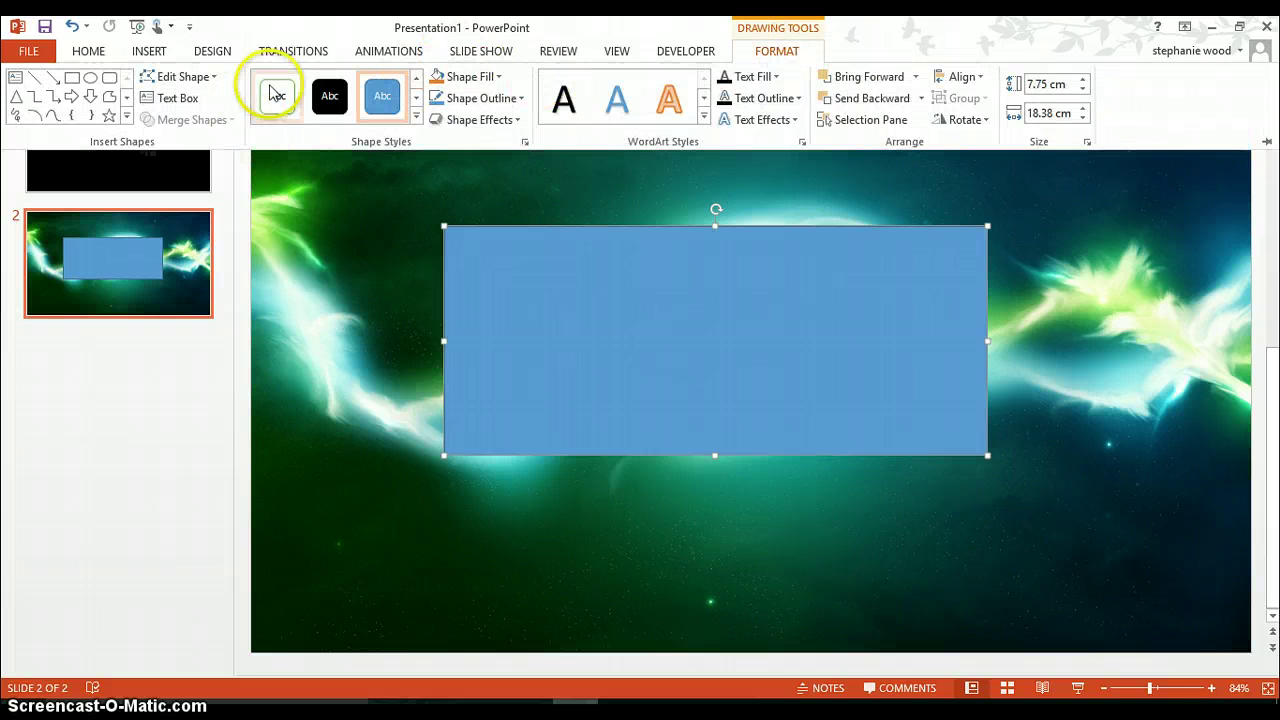
click(272, 92)
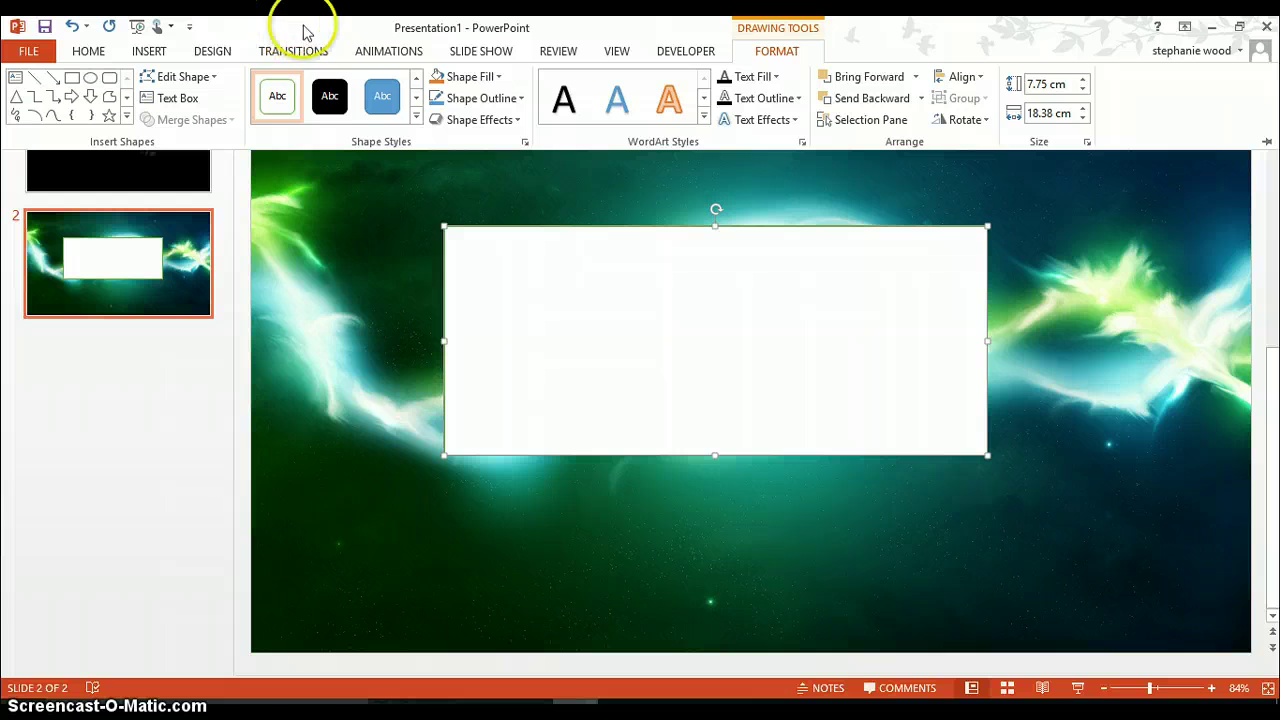
click(229, 52)
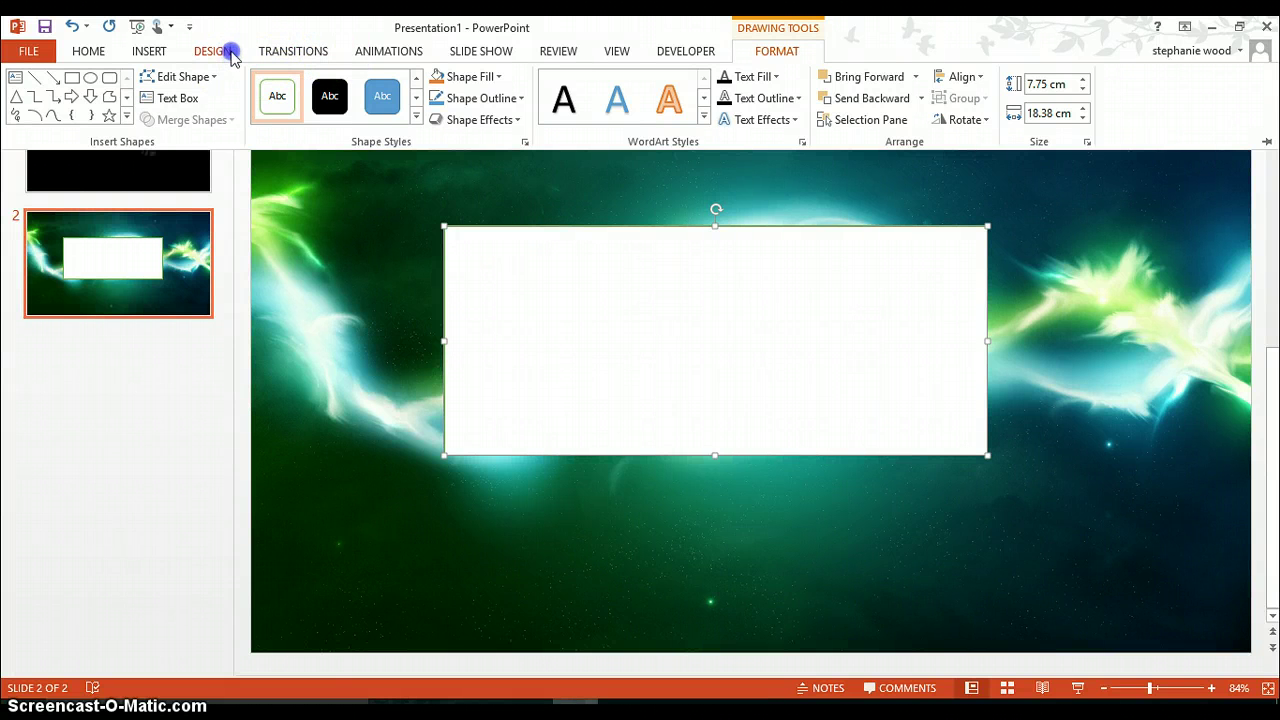
click(135, 53)
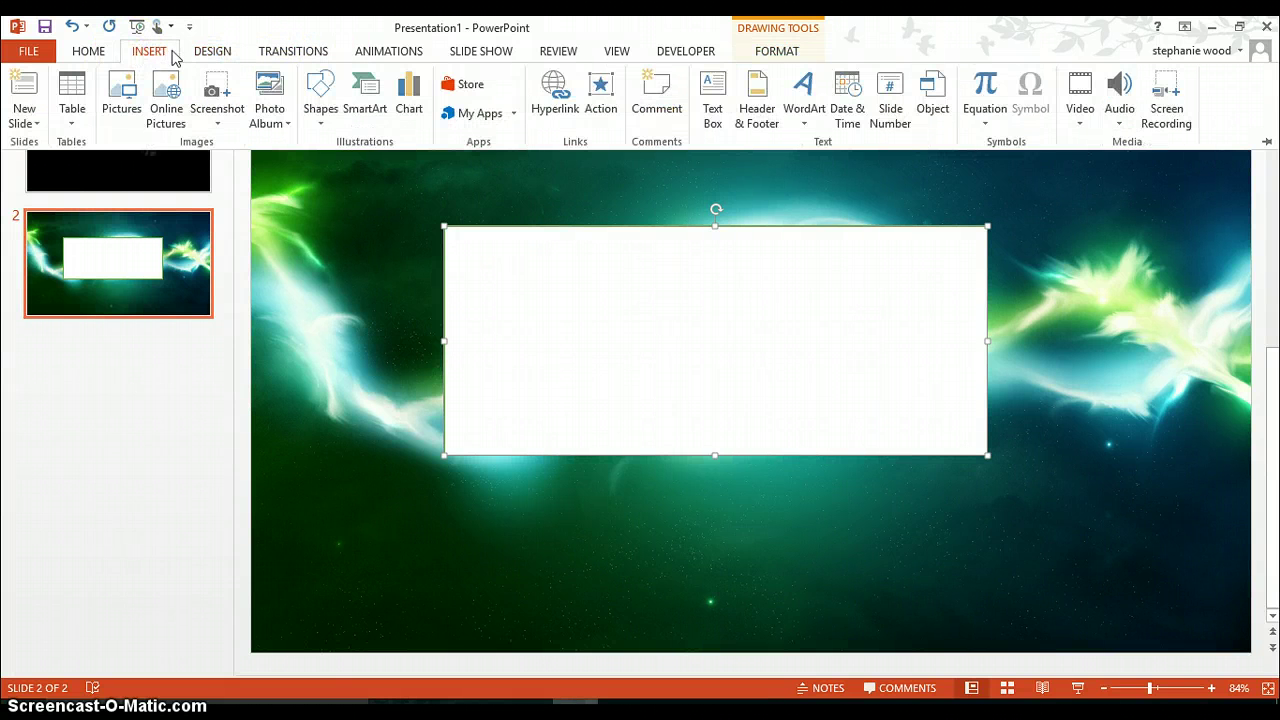
click(107, 49)
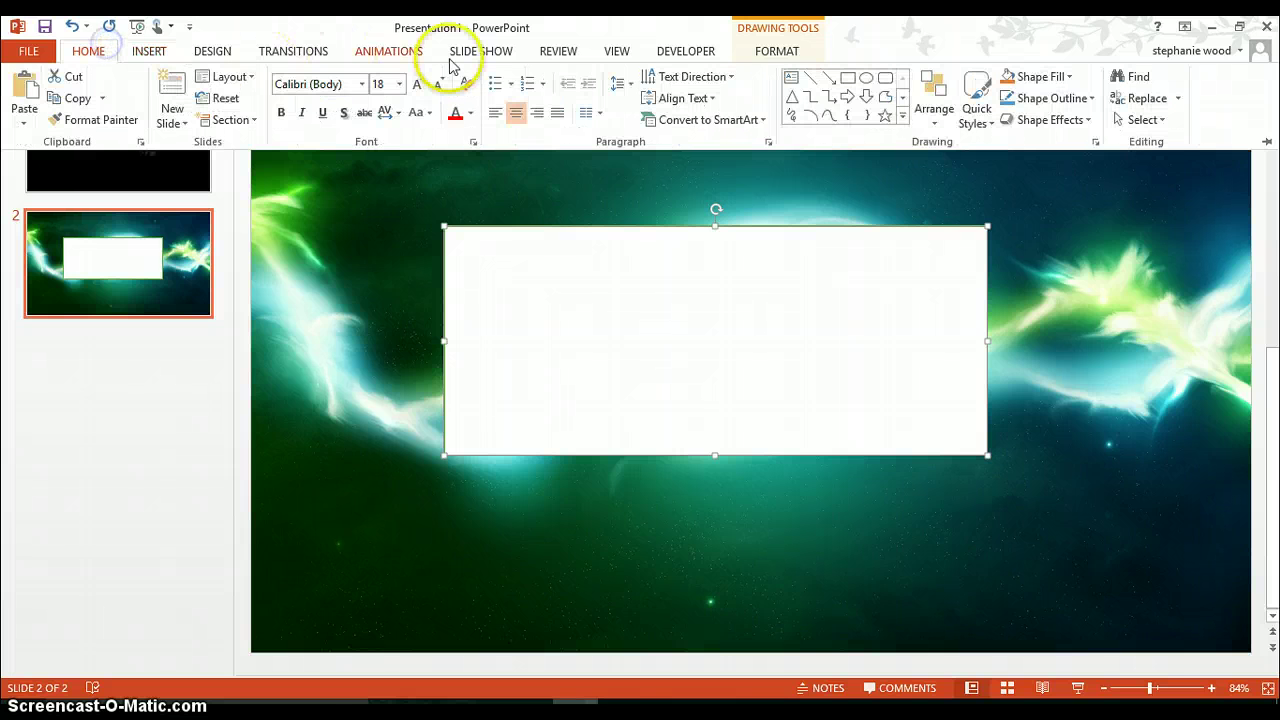
click(352, 55)
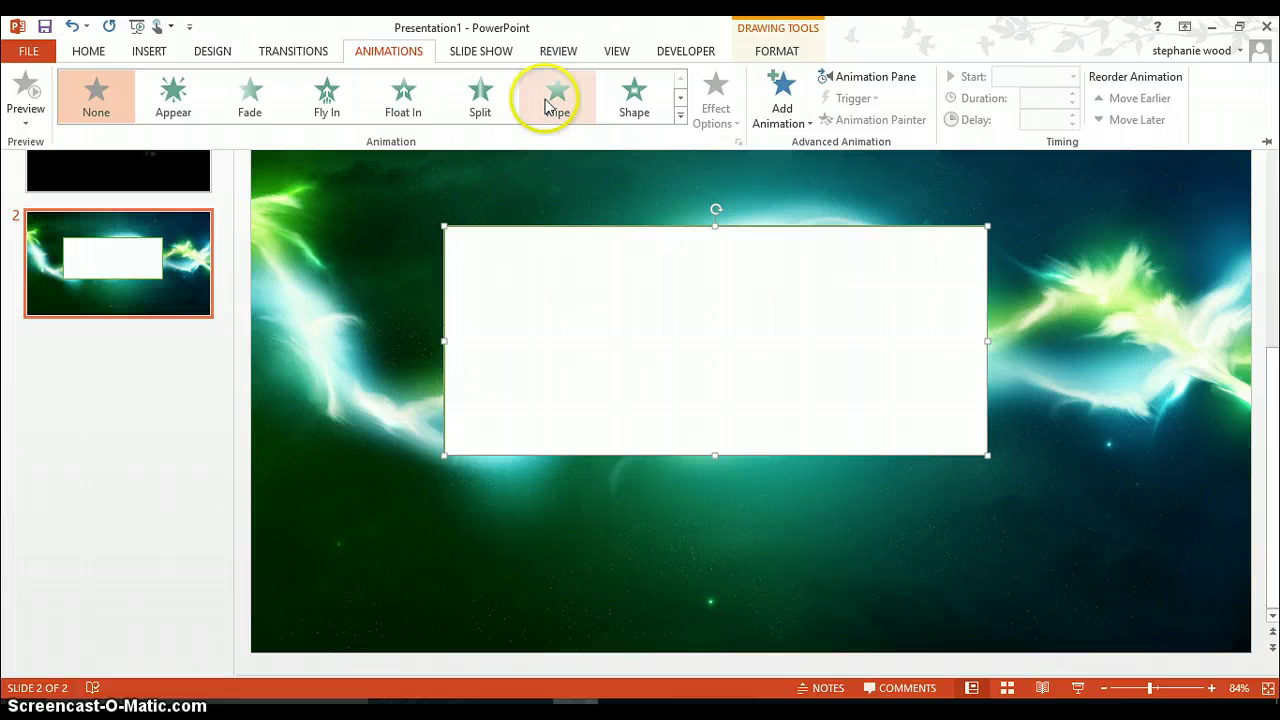
Give the white rectangle a Fade entrance starting After Previous.
click(266, 103)
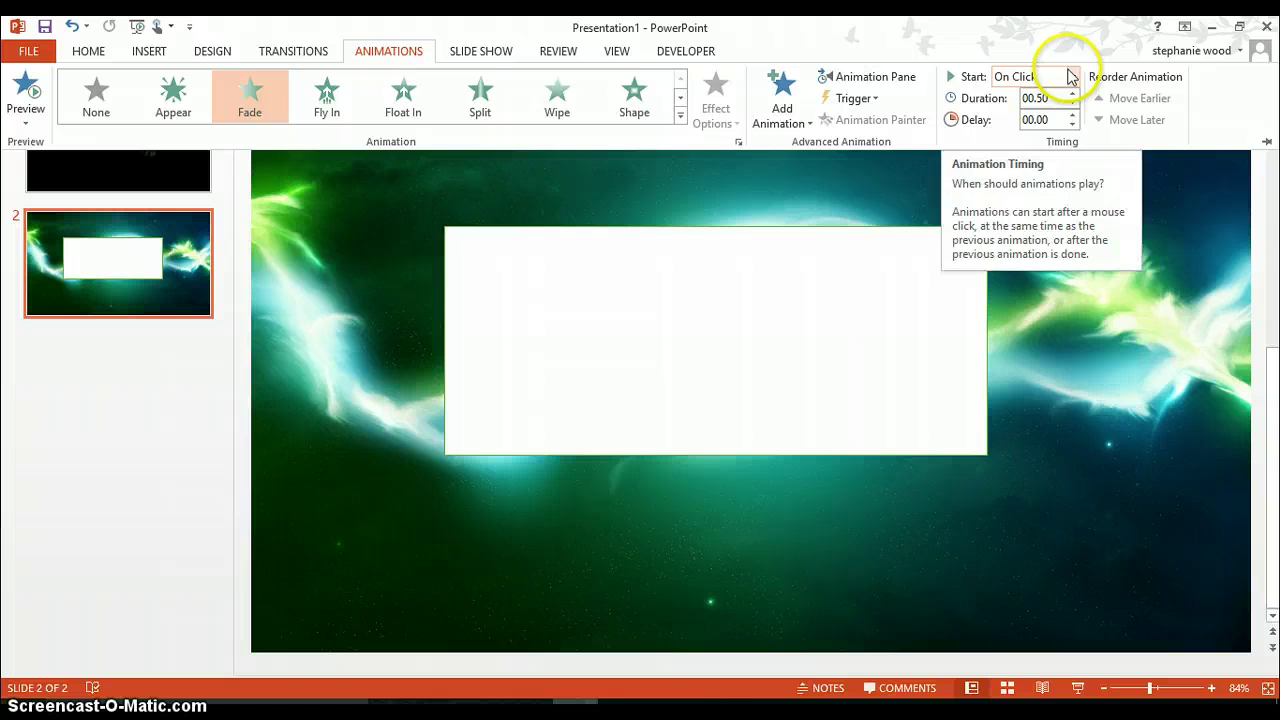
click(1071, 76)
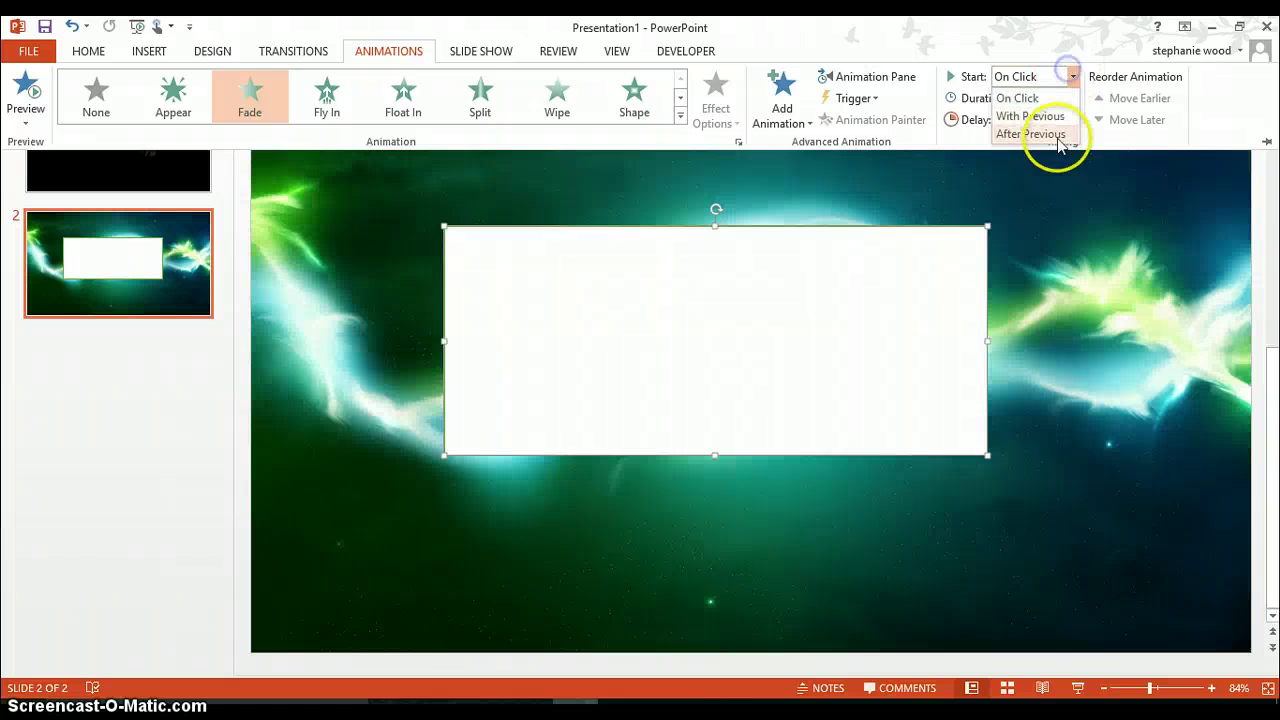
click(1058, 136)
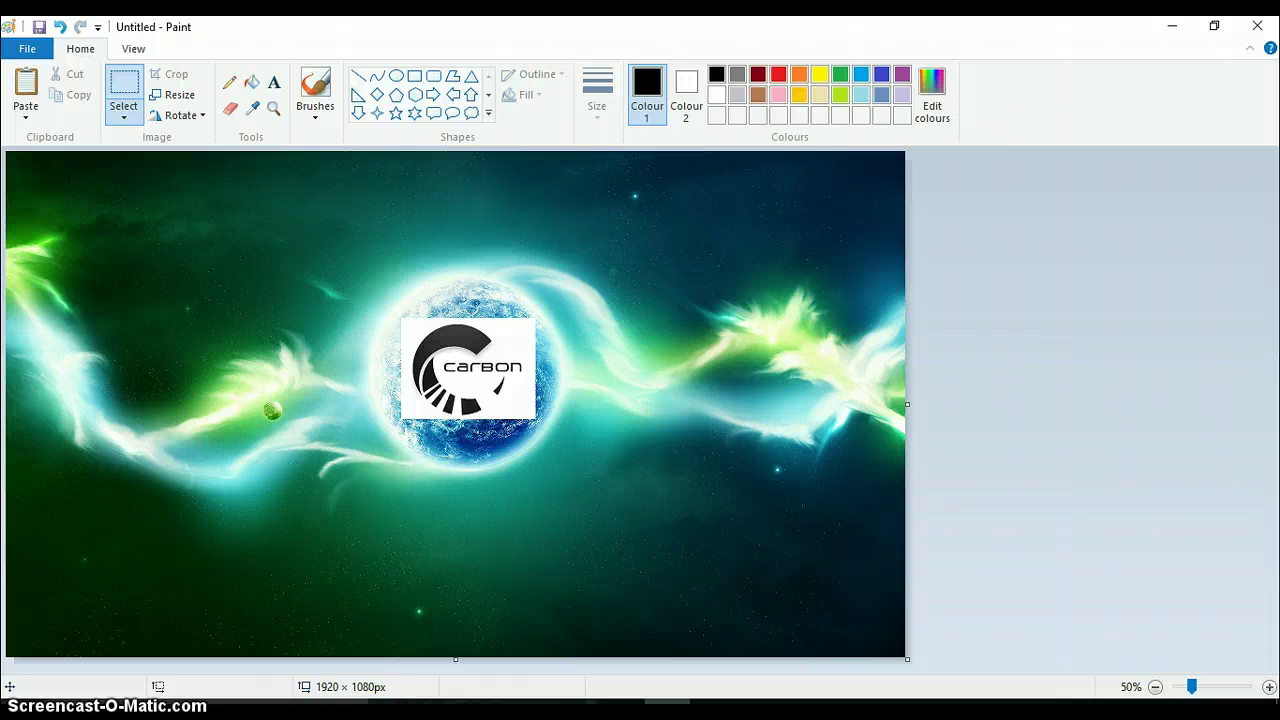
Replace the query with 'min max clos' in Google Images and scroll the results.
click(150, 712)
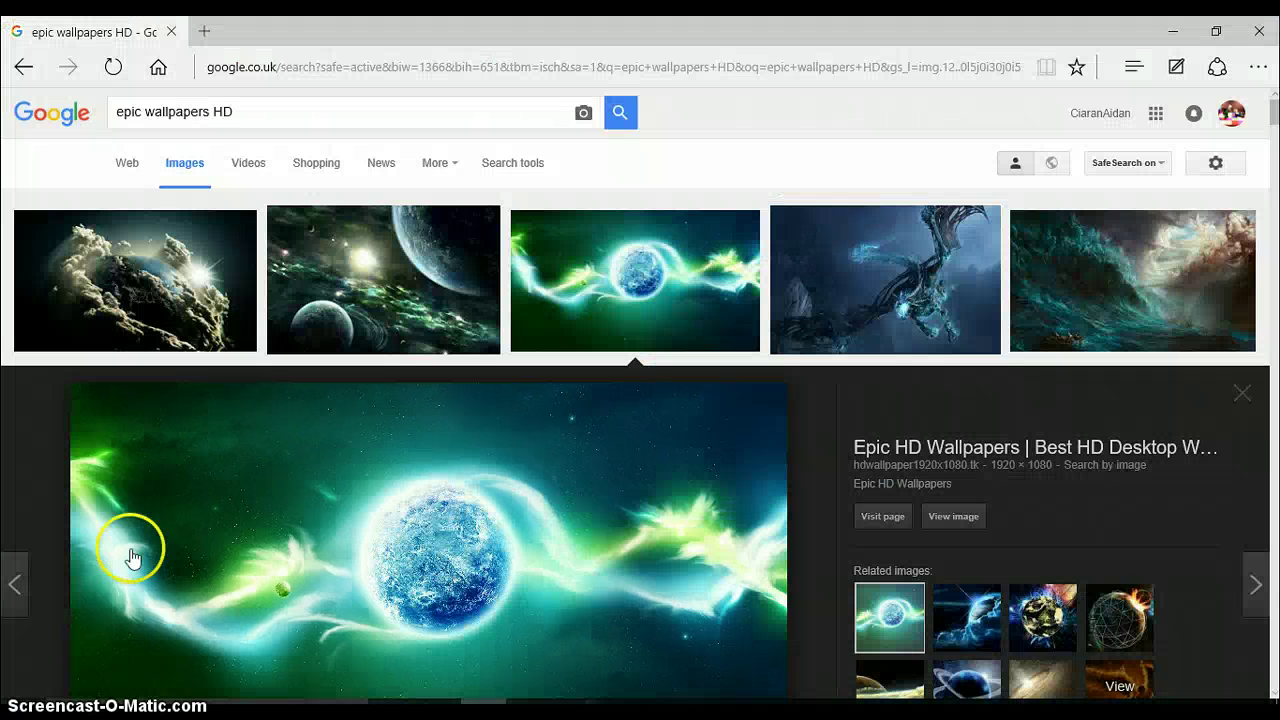
drag(337, 115, 114, 113)
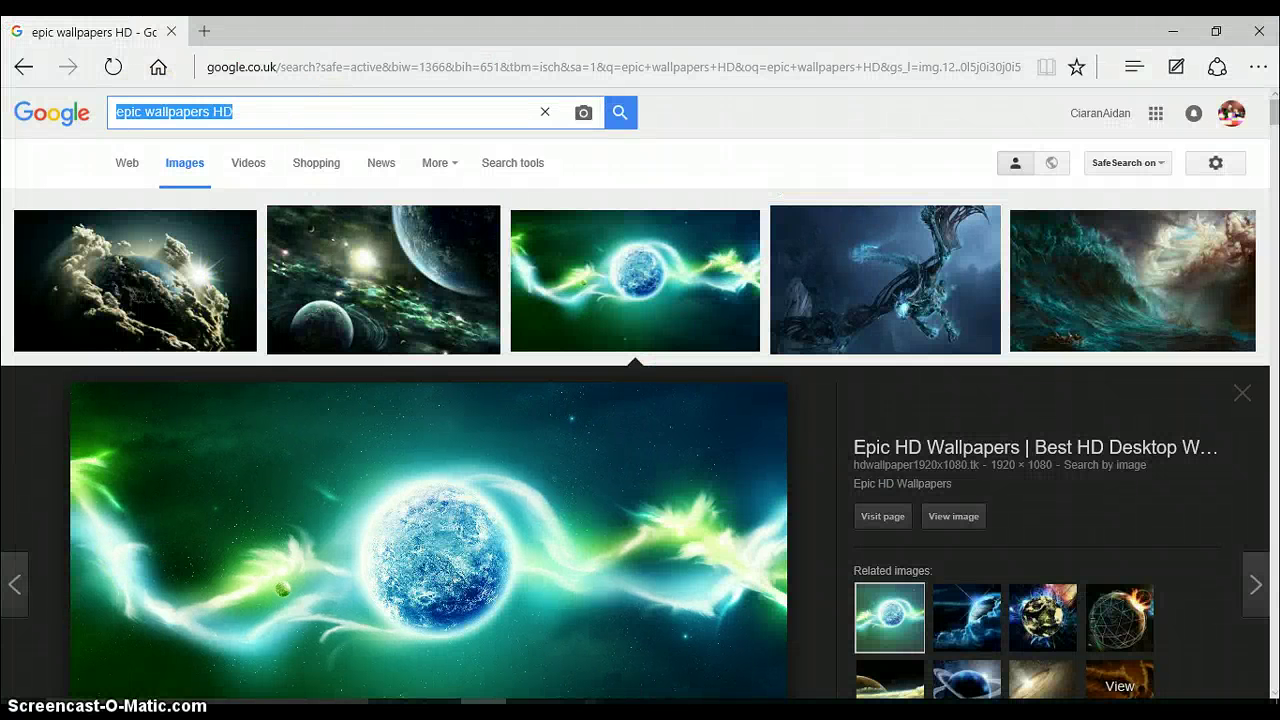
text(mi)
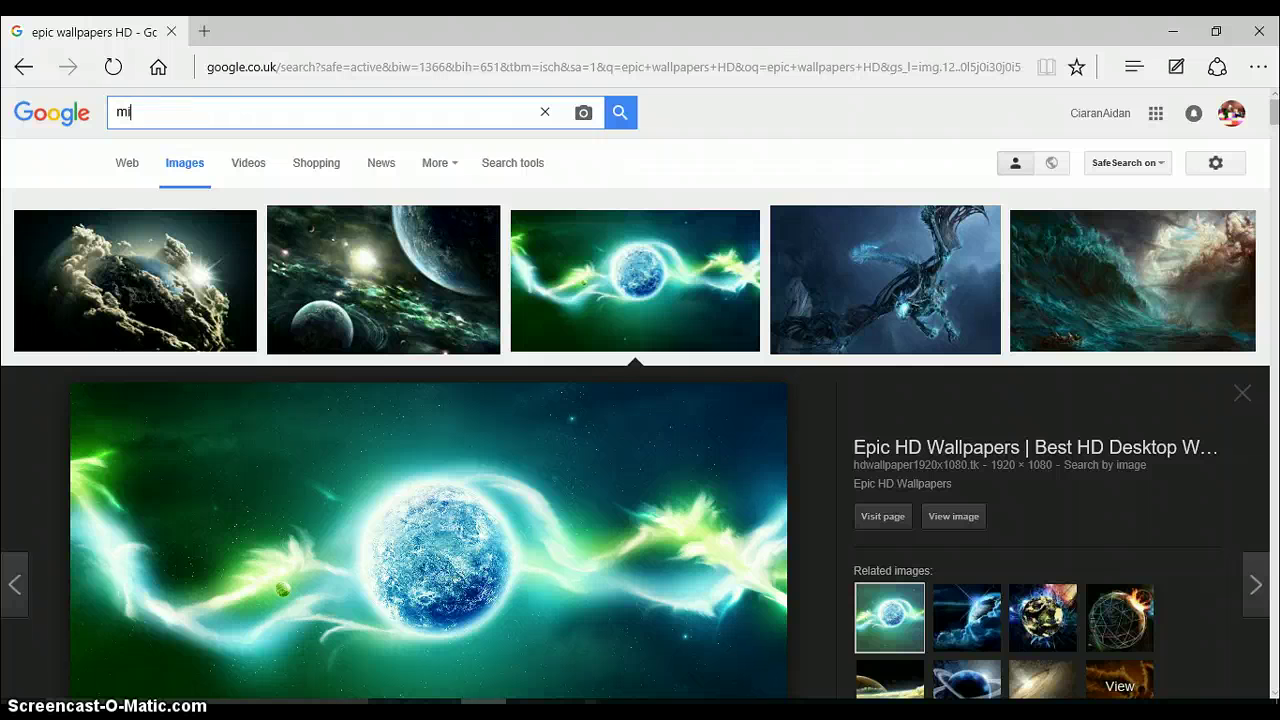
text(n max)
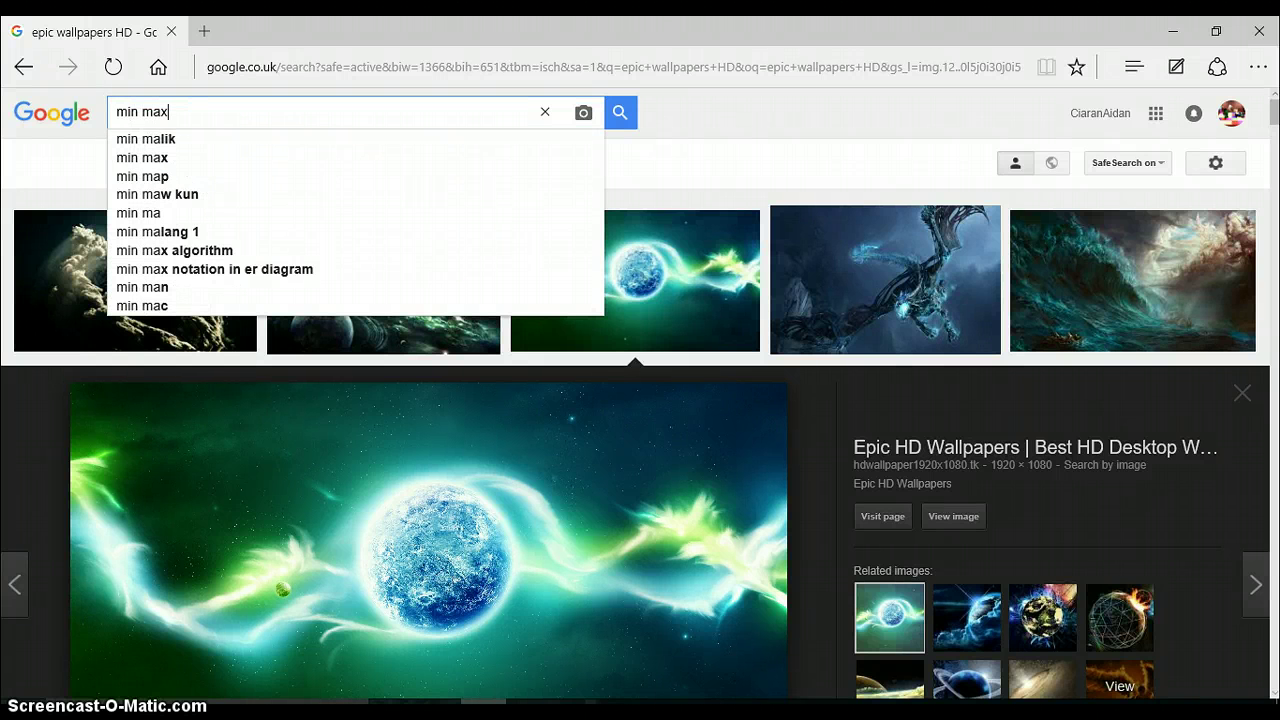
text( close)
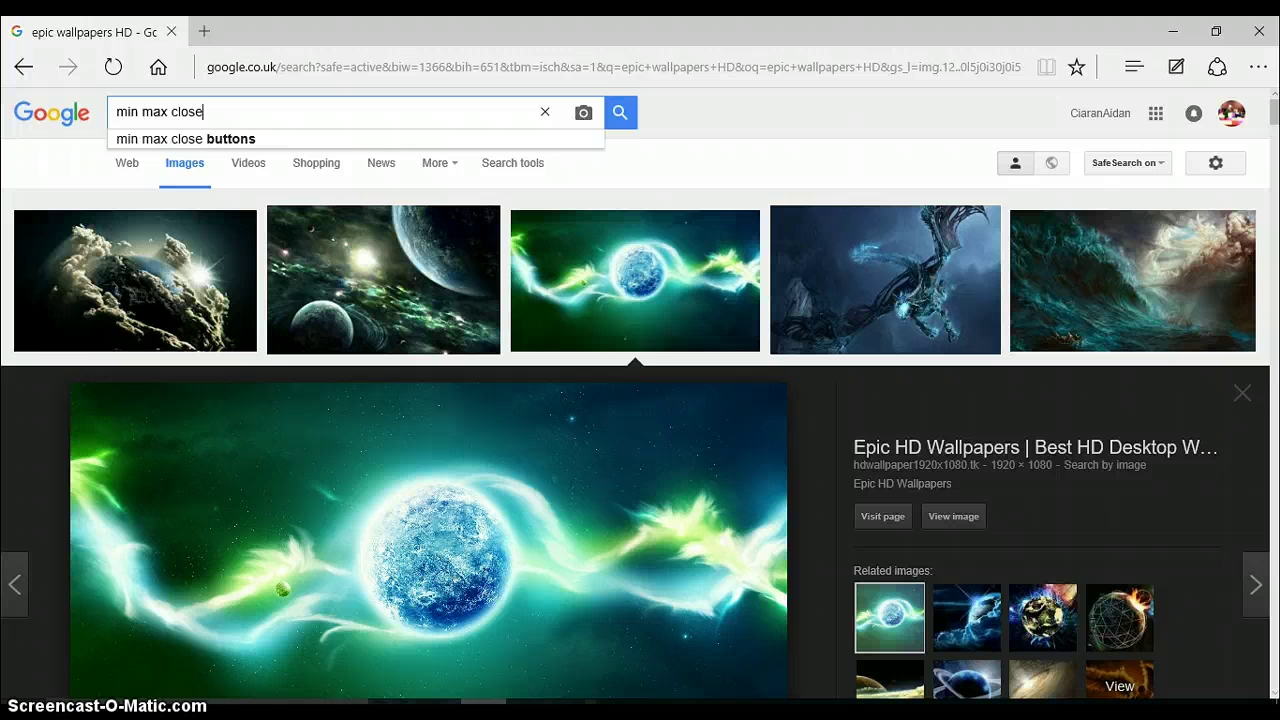
key(Return)
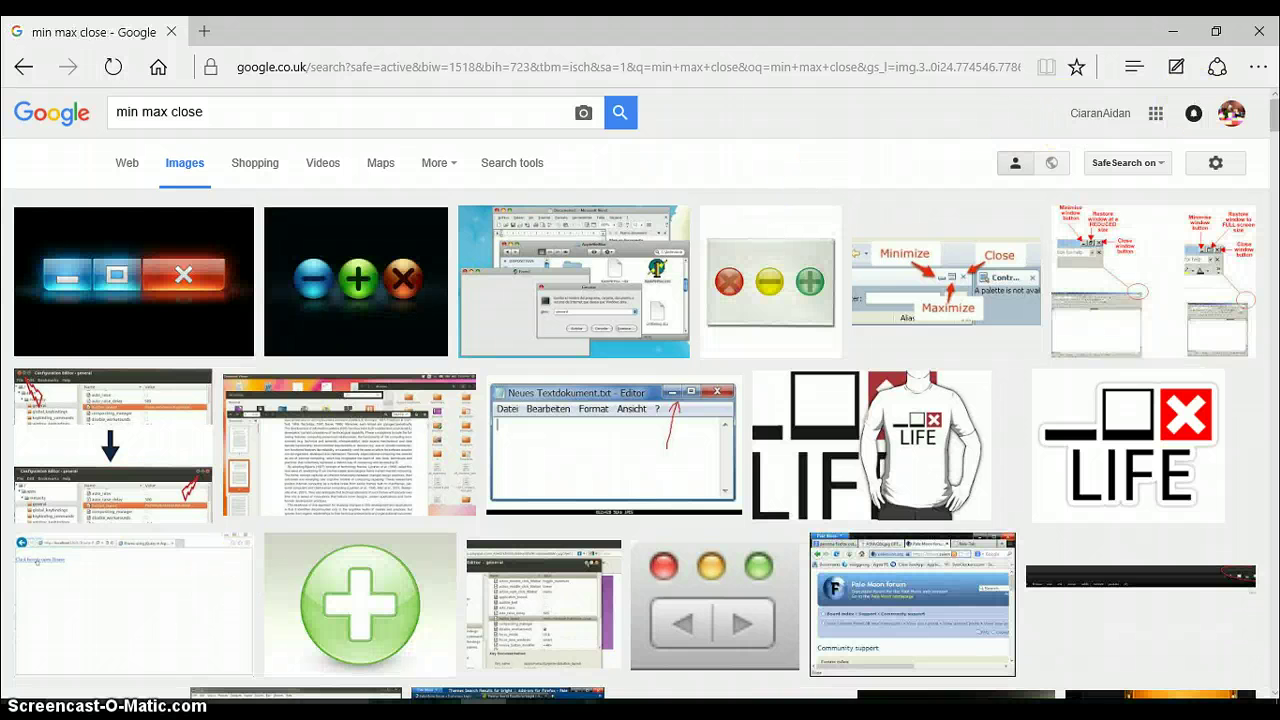
drag(1270, 113, 1272, 254)
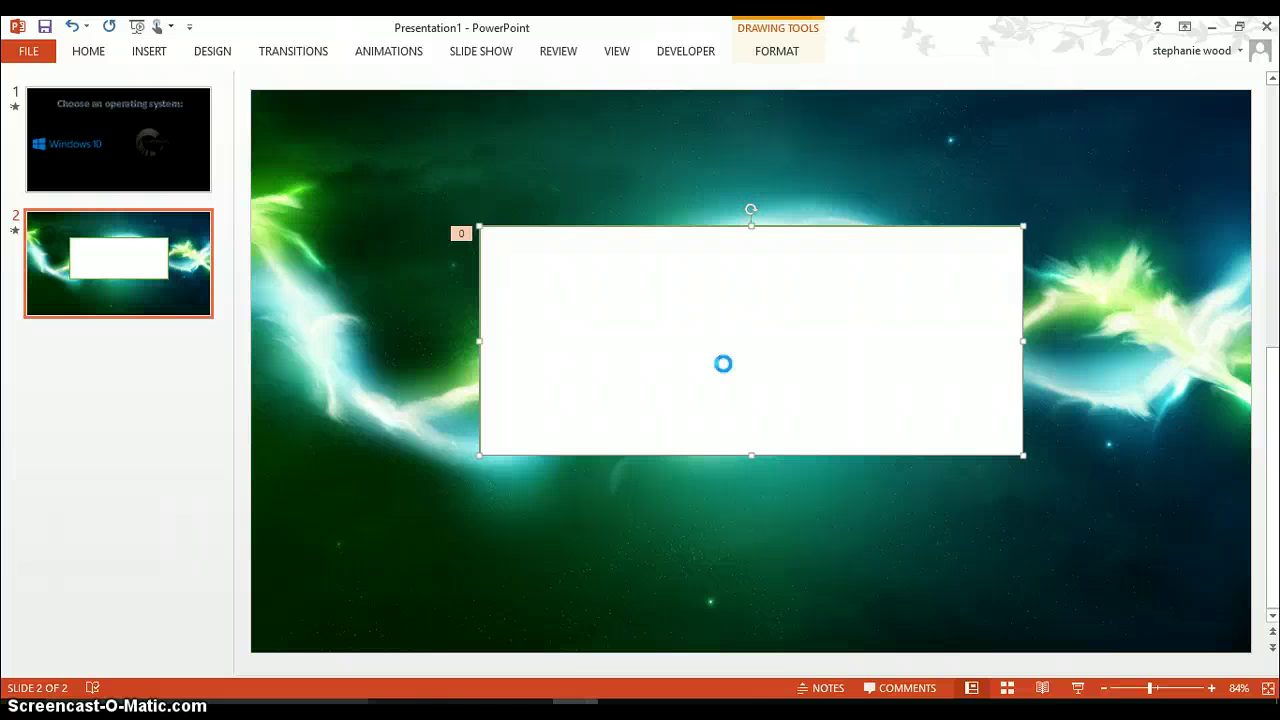
Place the window-buttons picture at the box's top-right and add WordArt beginning 'Welcome to the'.
drag(894, 163, 920, 243)
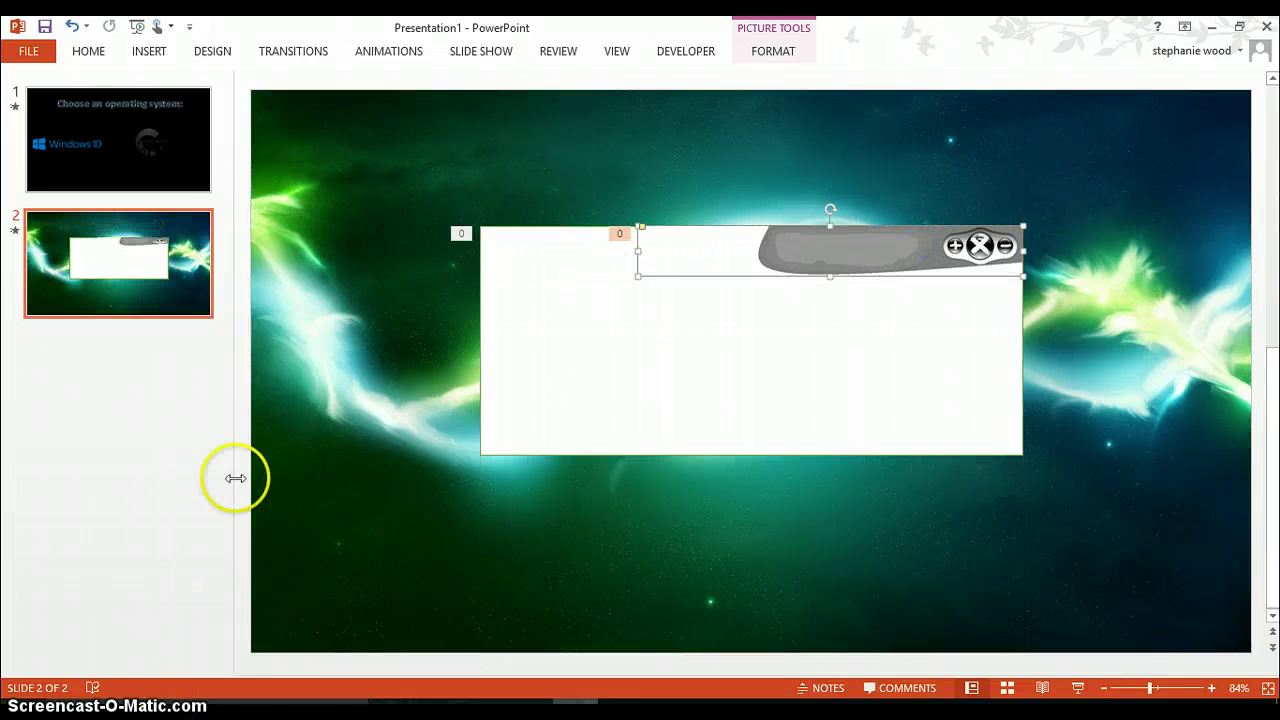
click(140, 55)
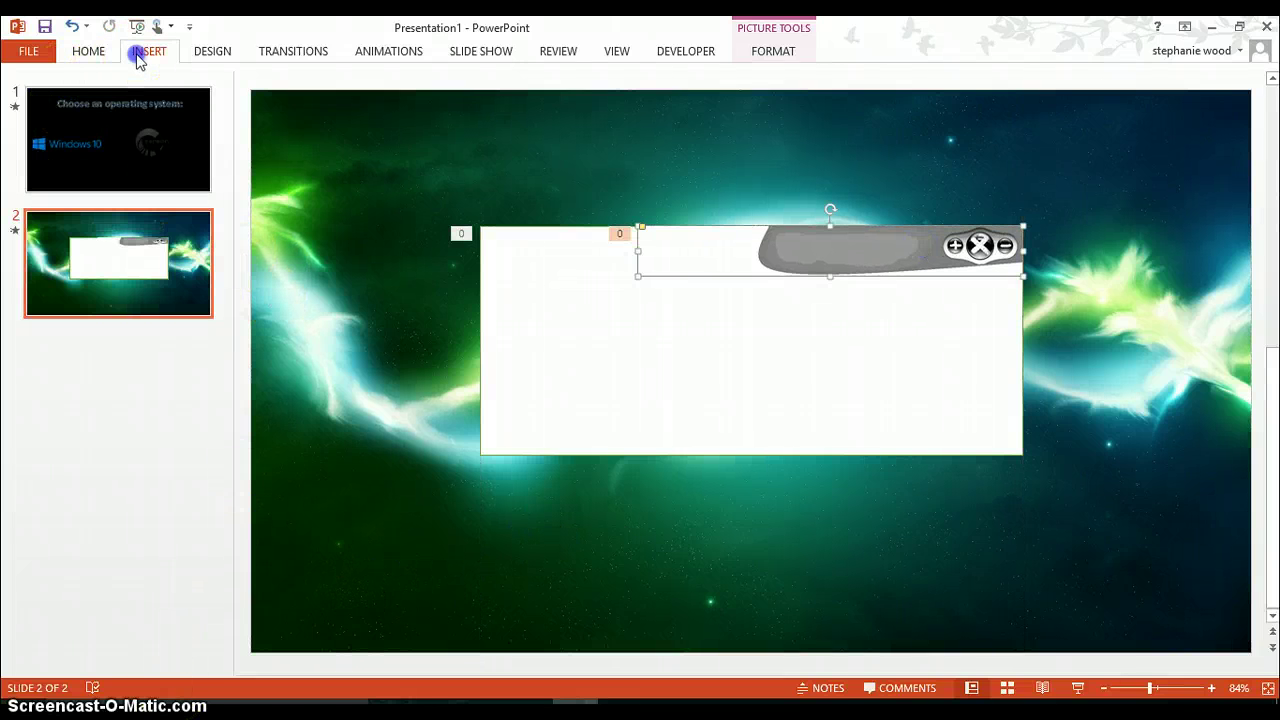
click(800, 116)
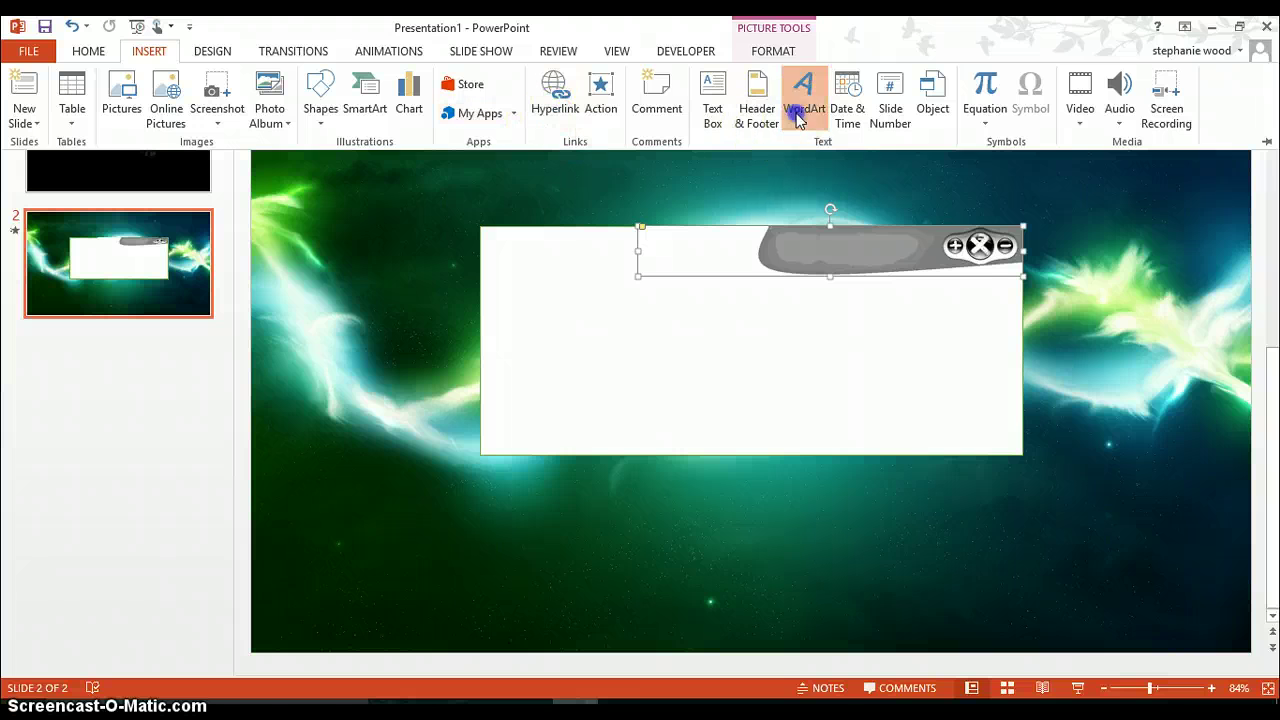
click(866, 180)
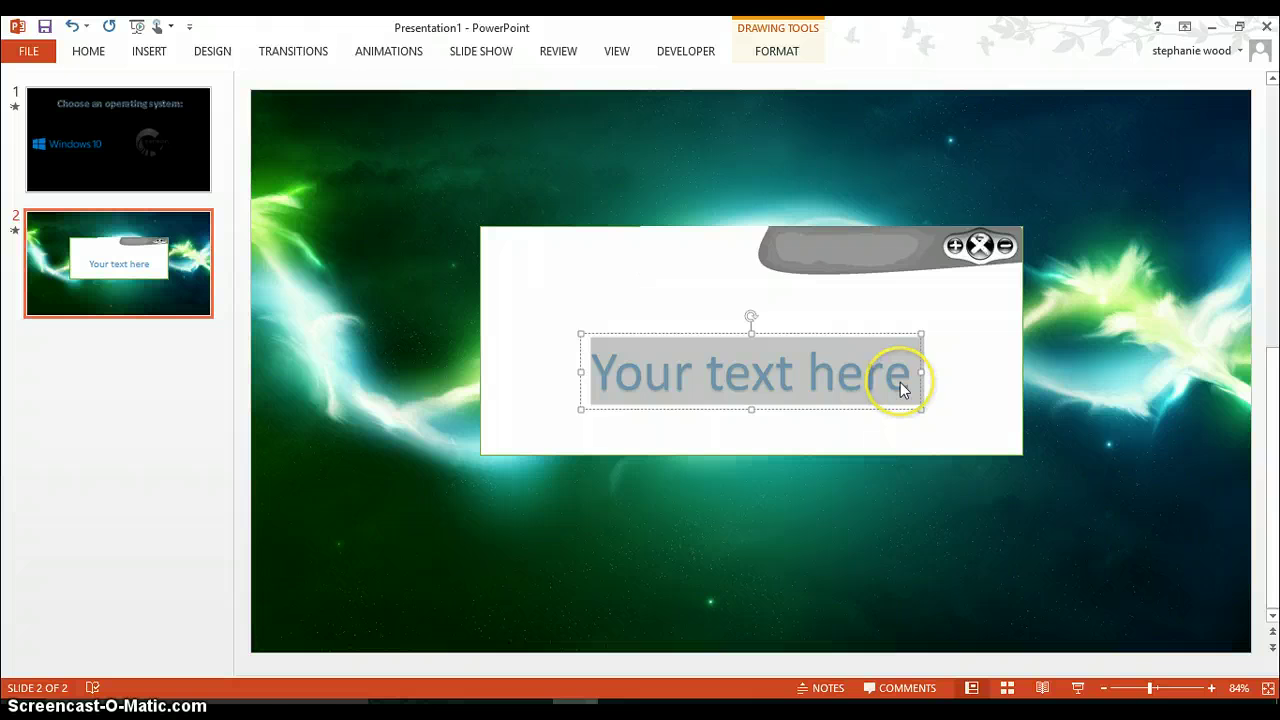
text(Wel)
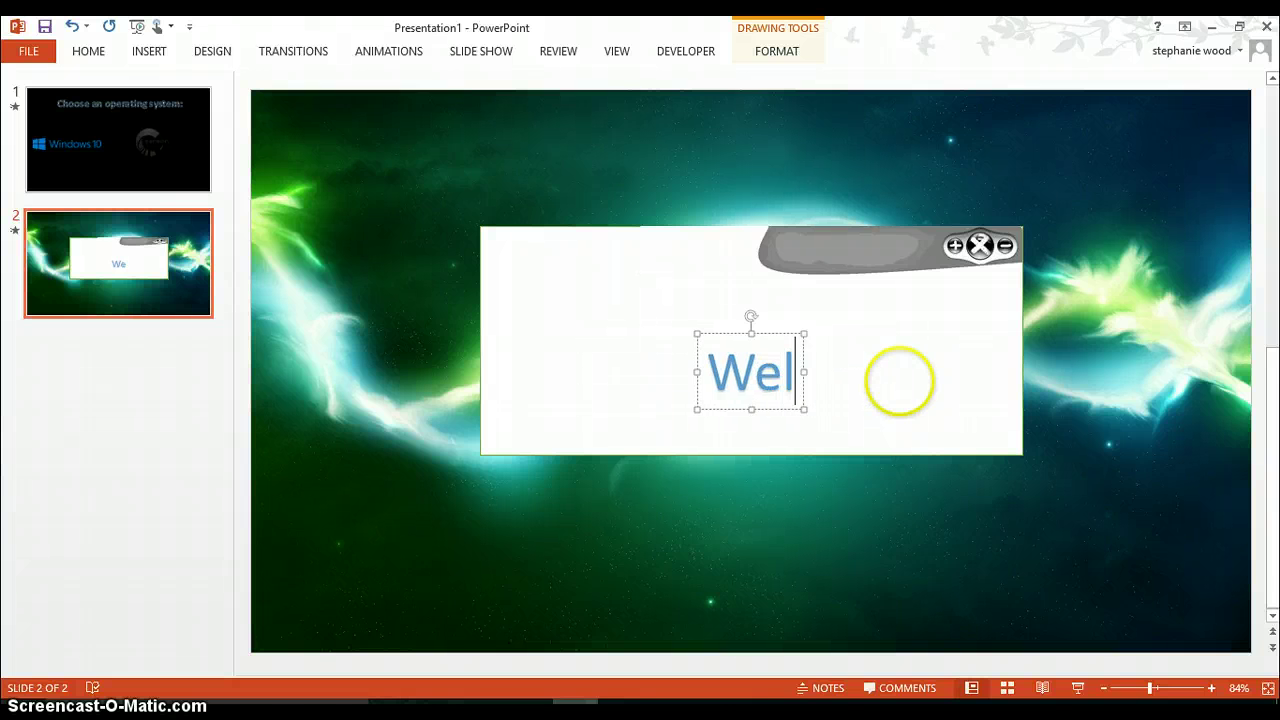
text(com)
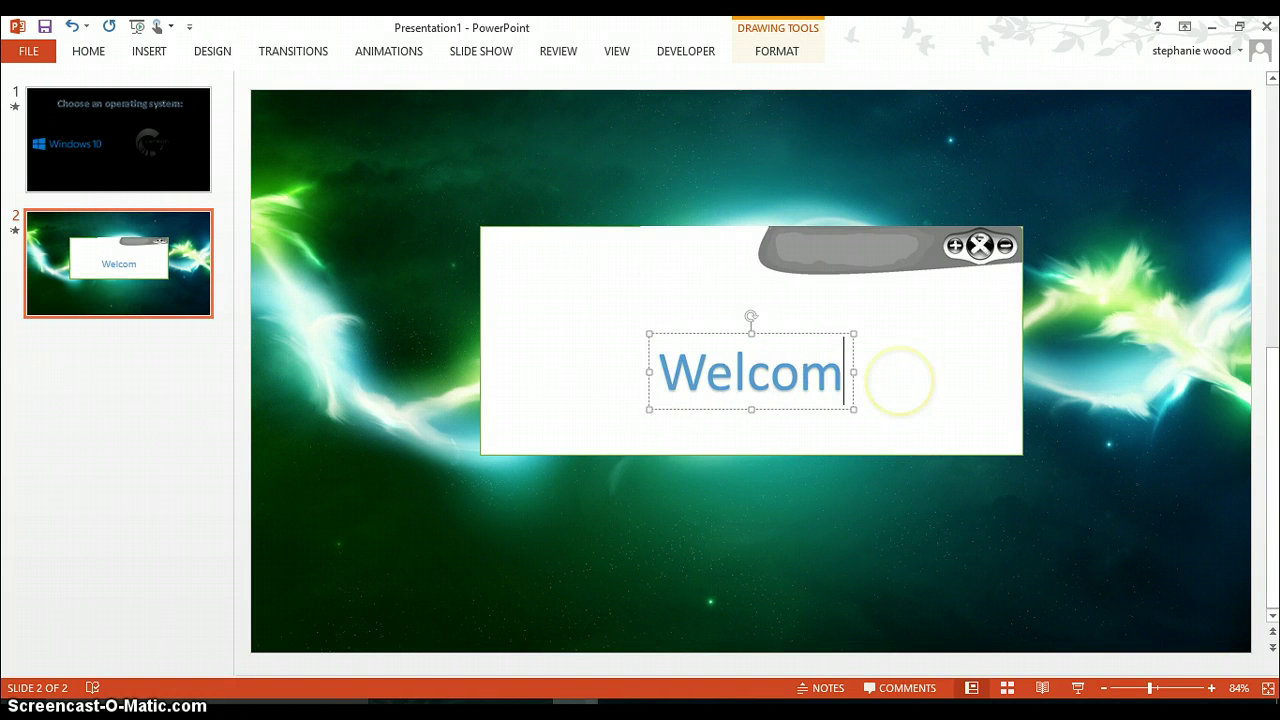
text(e t)
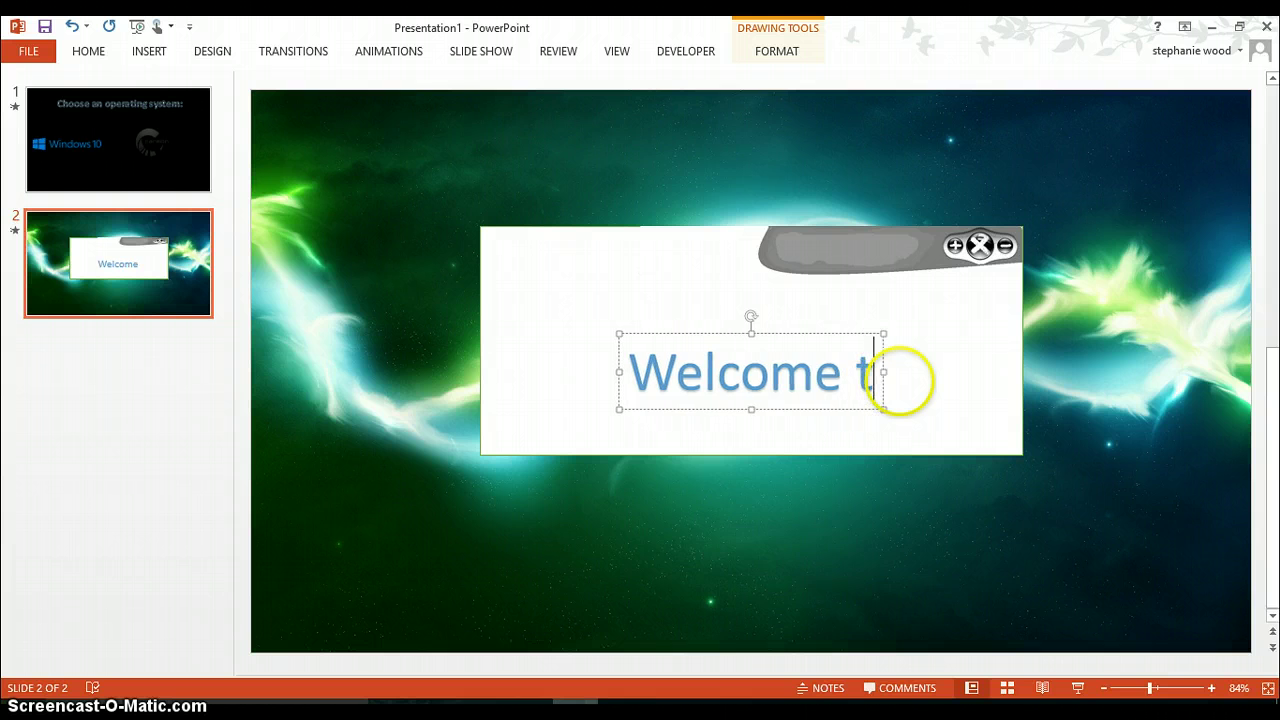
text(o the)
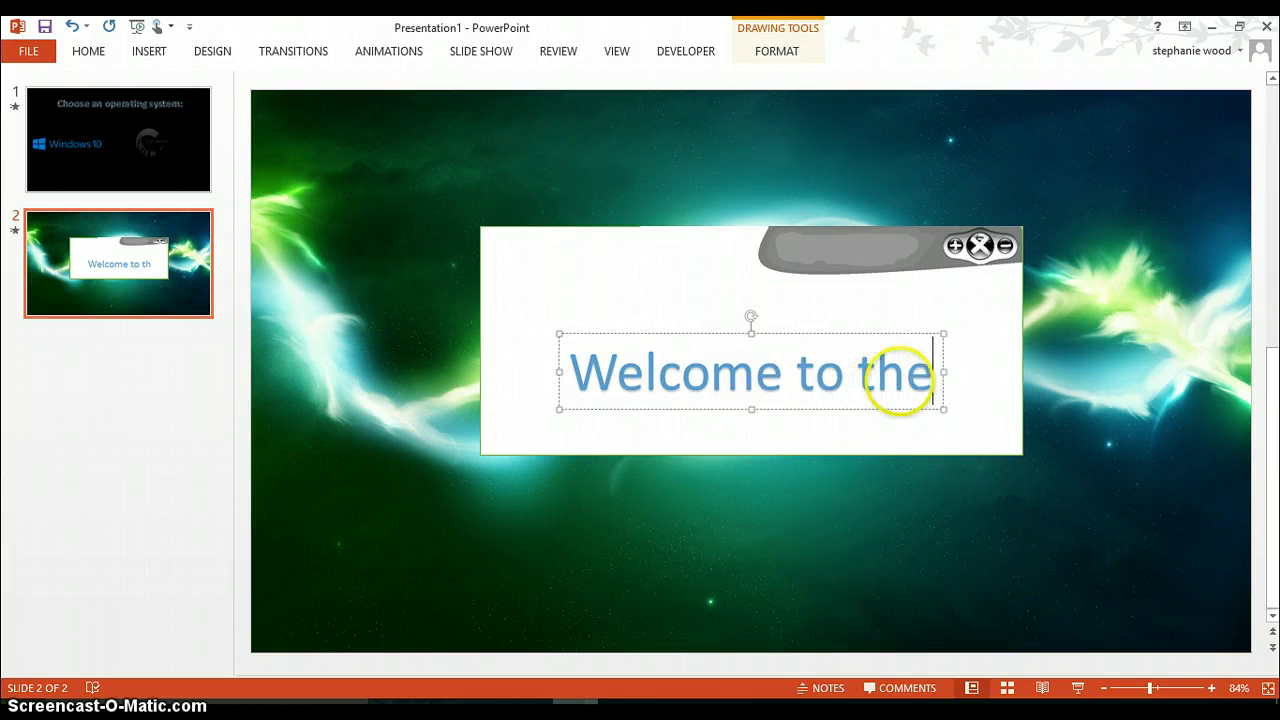
Complete the WordArt as 'Welcome to the Carbon installation.' and select the sentence.
click(130, 153)
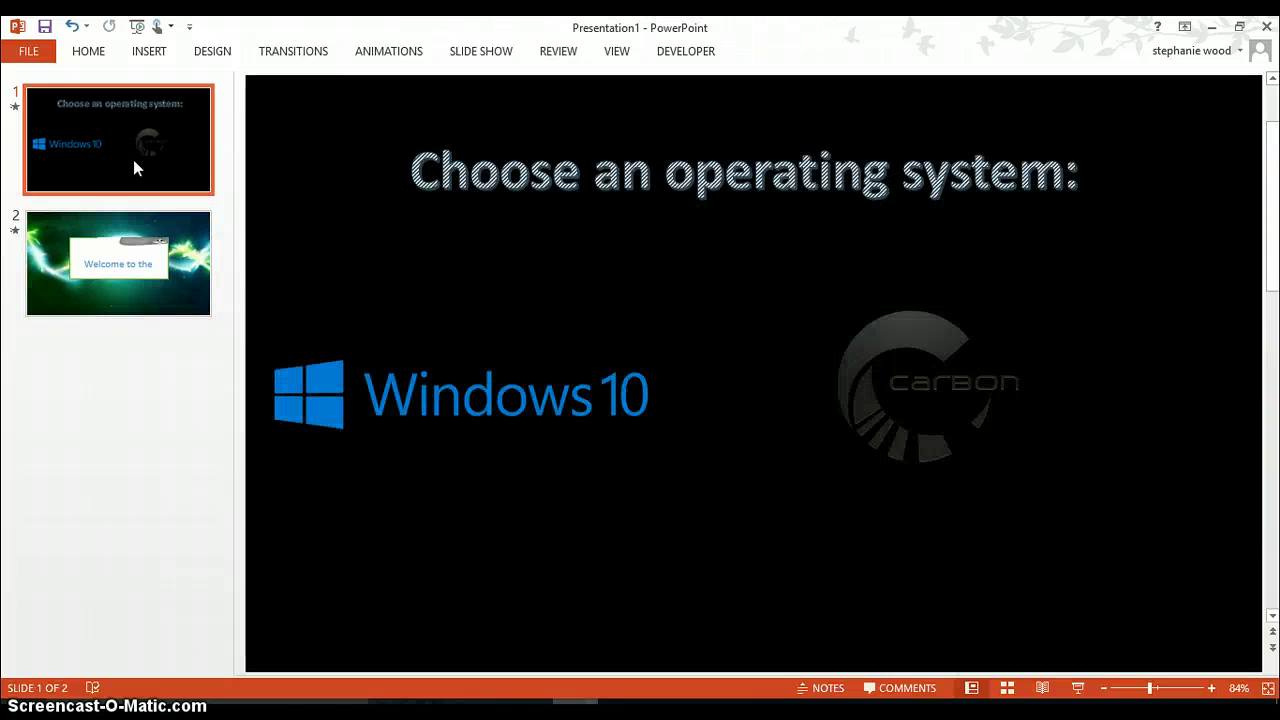
click(206, 233)
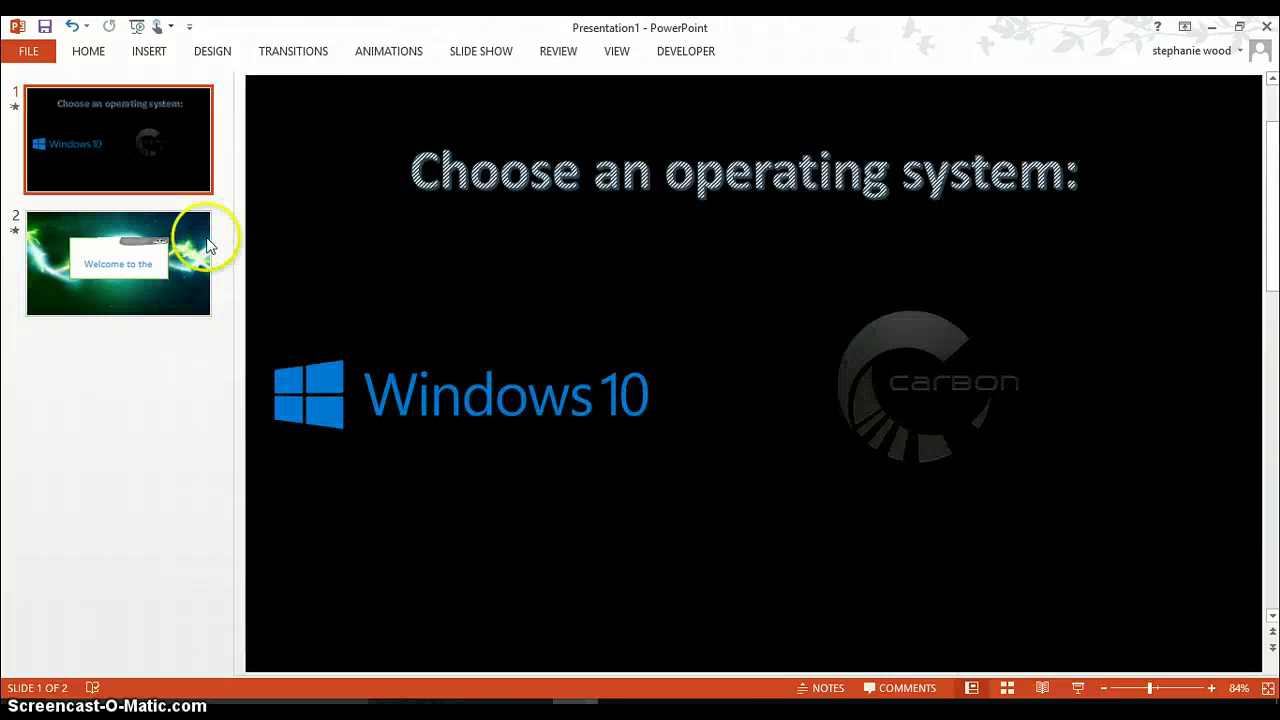
click(756, 360)
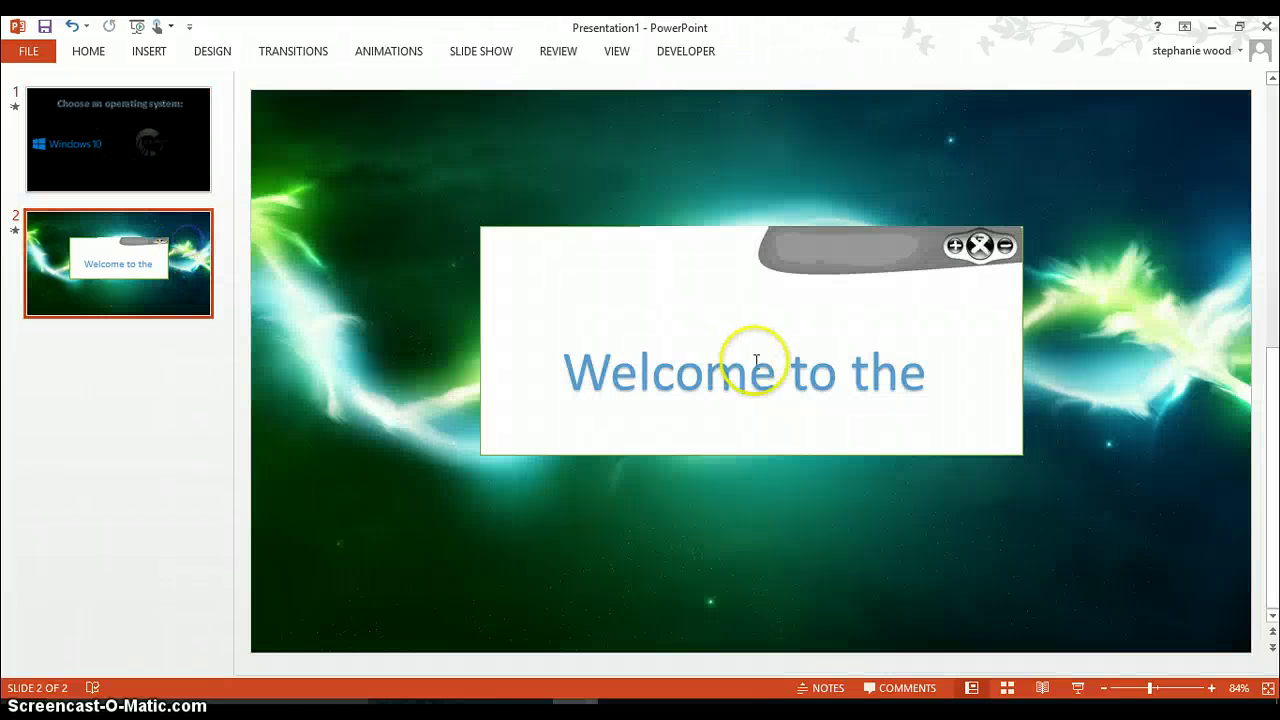
click(931, 383)
text(Car)
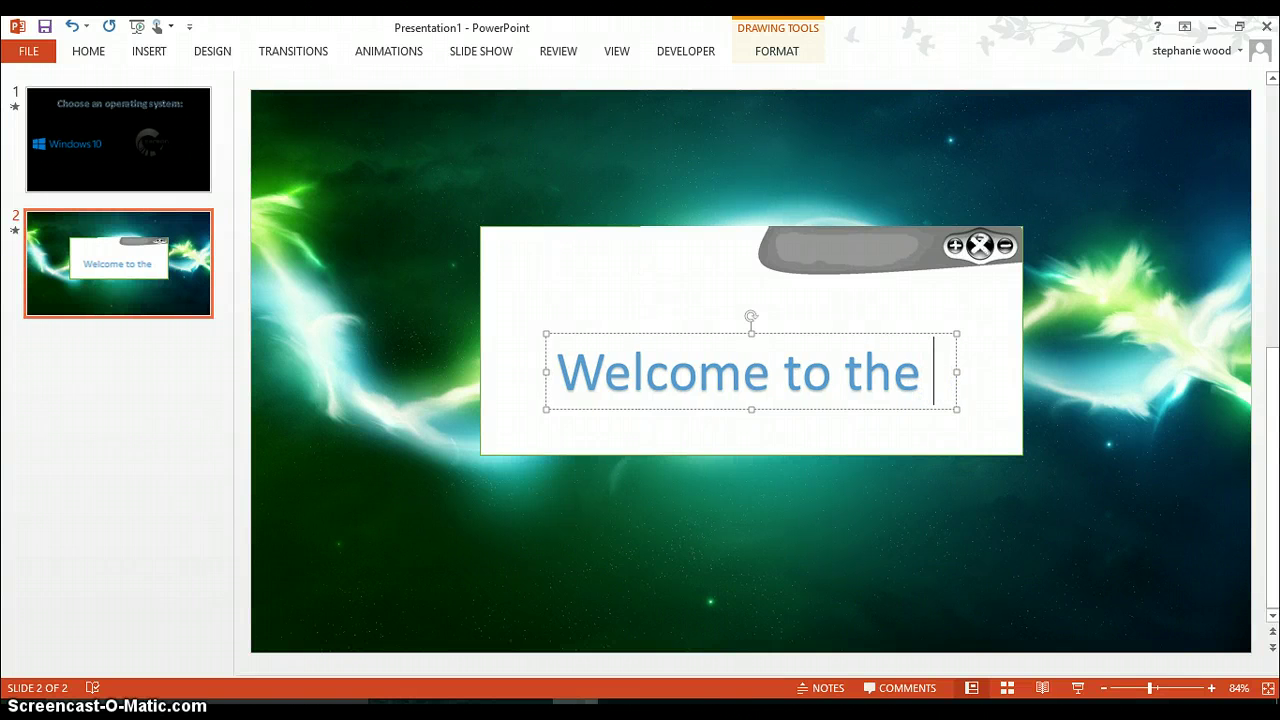
text(b)
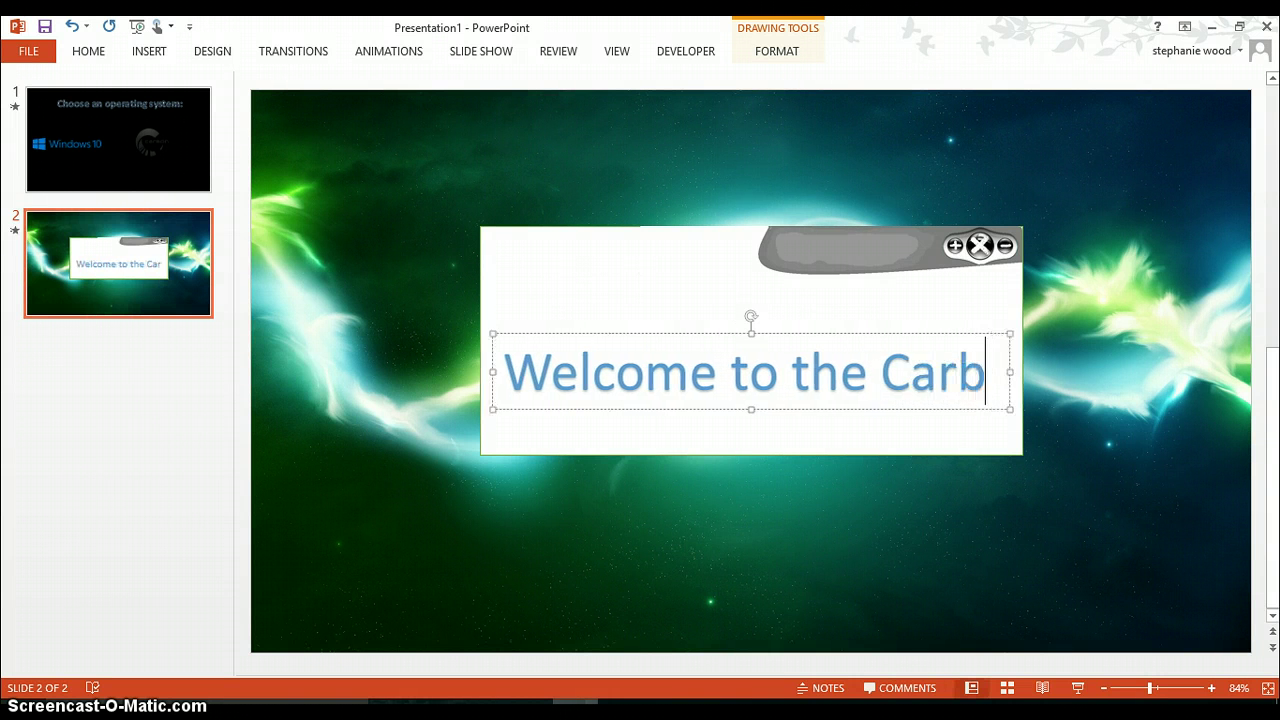
text(on ins)
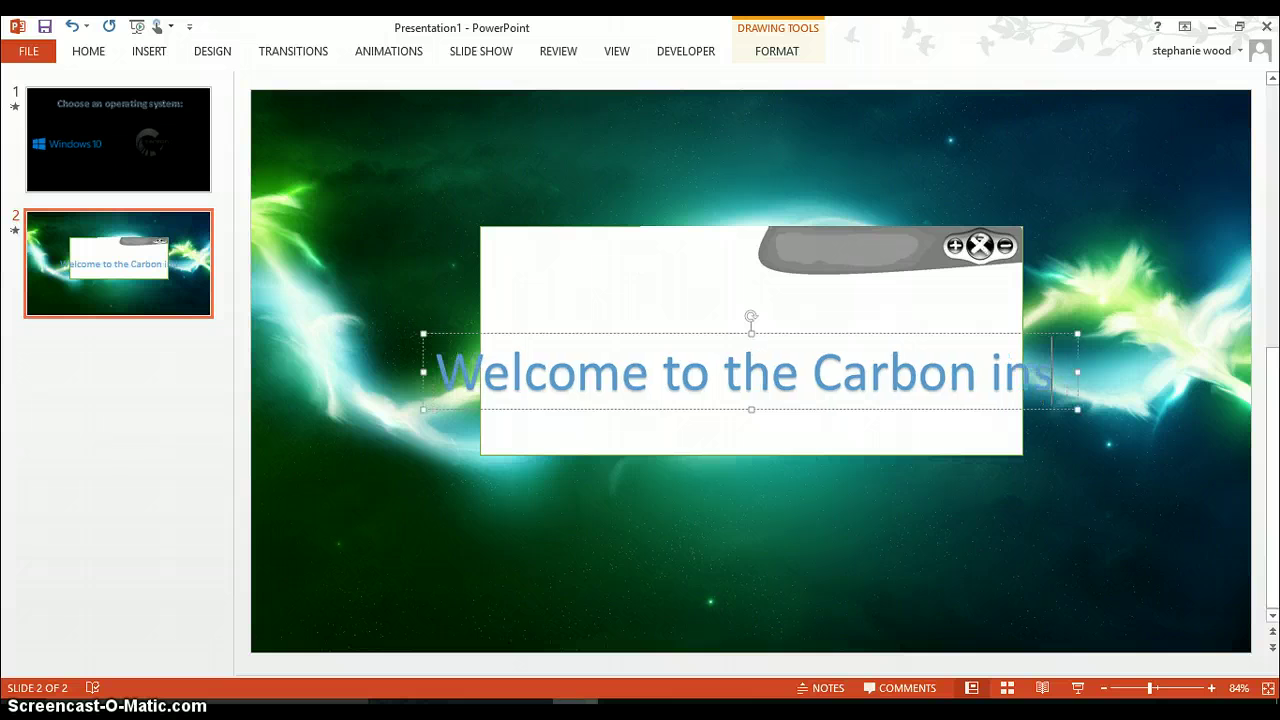
text(ta)
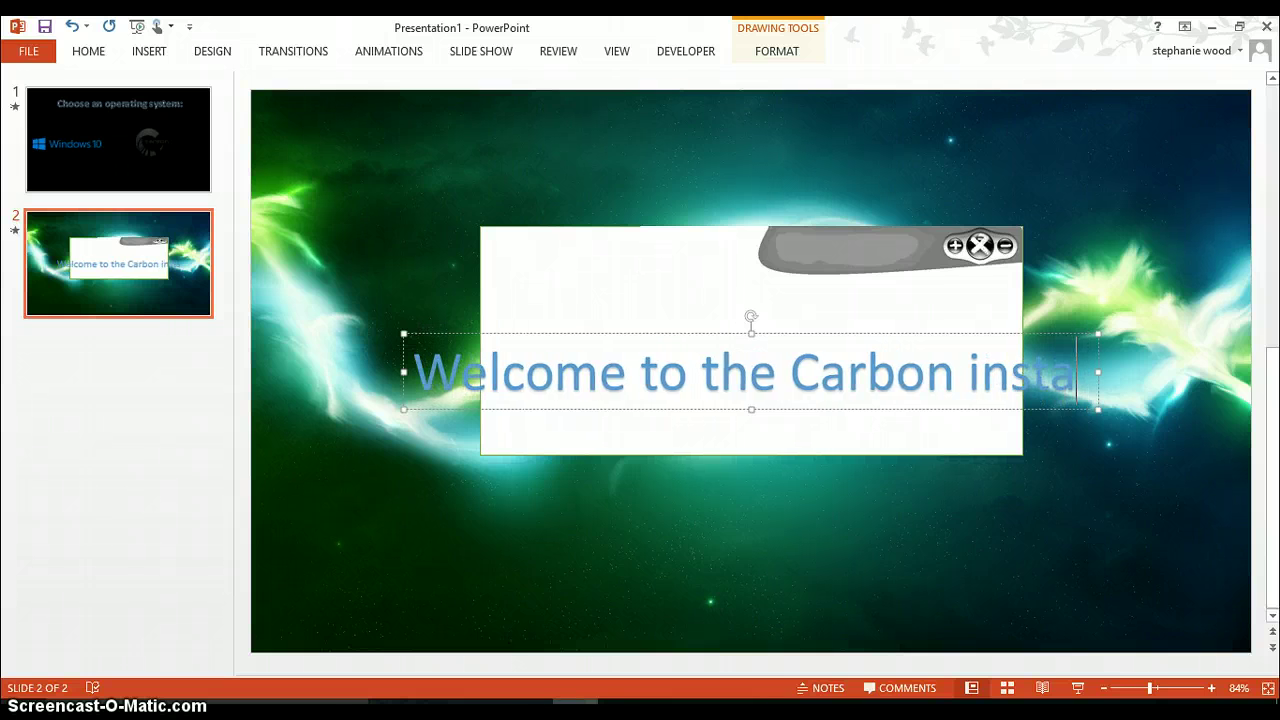
text(llati)
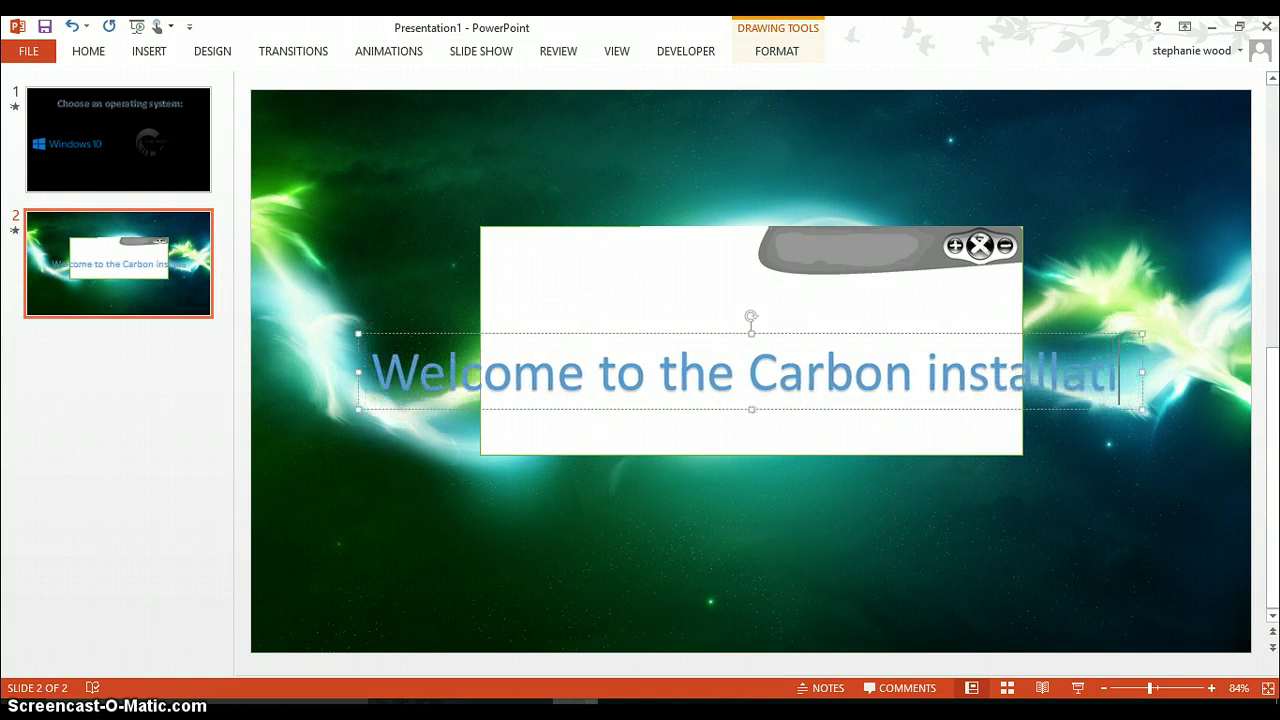
text(on.)
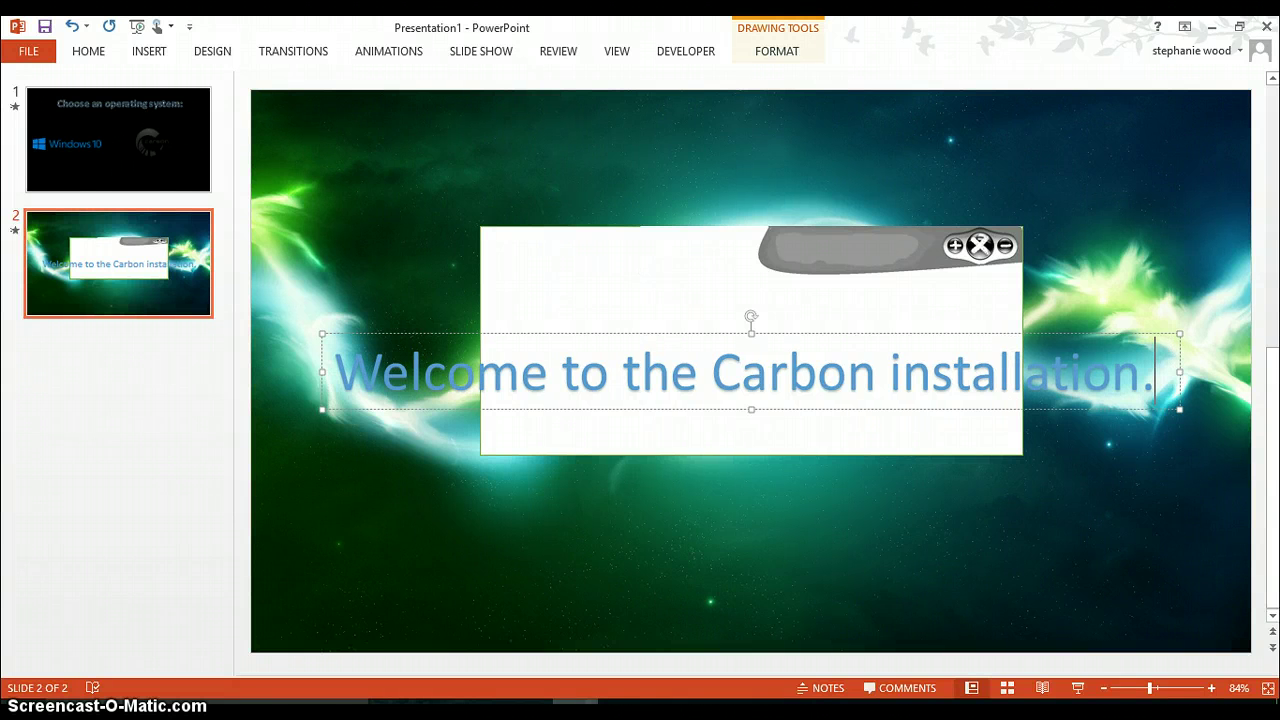
drag(1150, 380, 274, 388)
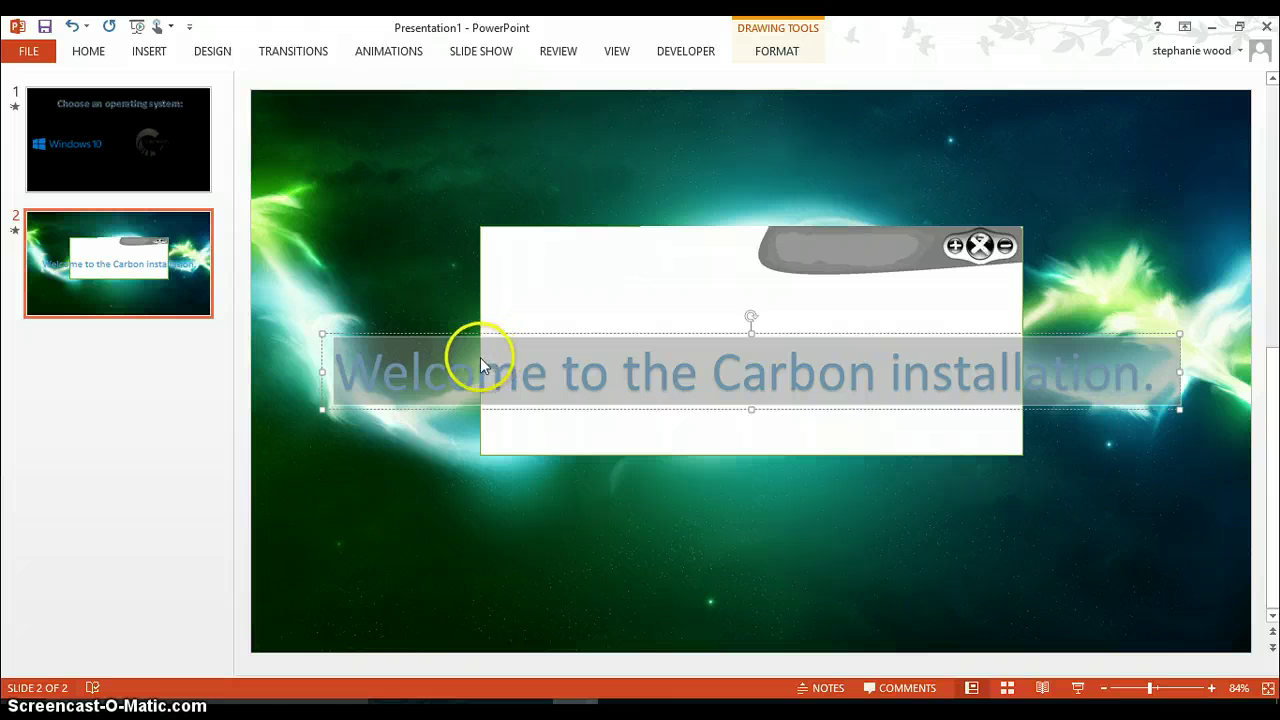
Shrink the welcome text to 18 pt and move it toward the box's upper left.
right_click(415, 372)
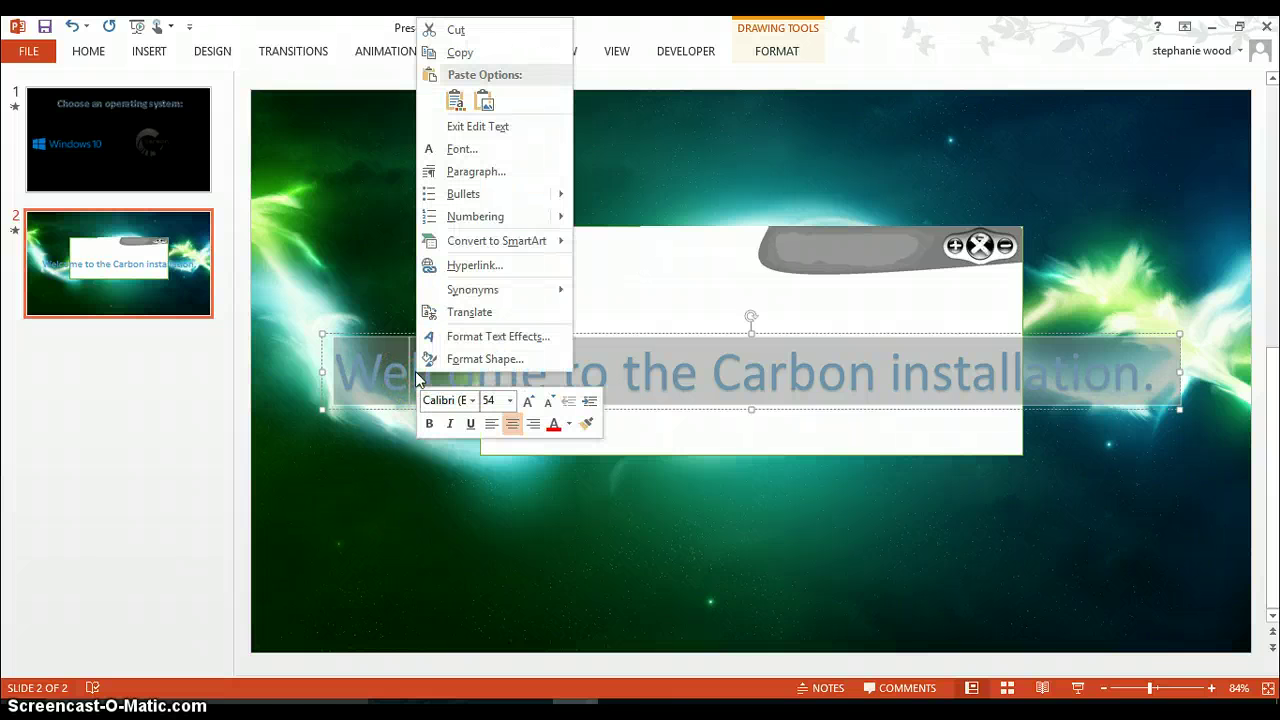
click(509, 400)
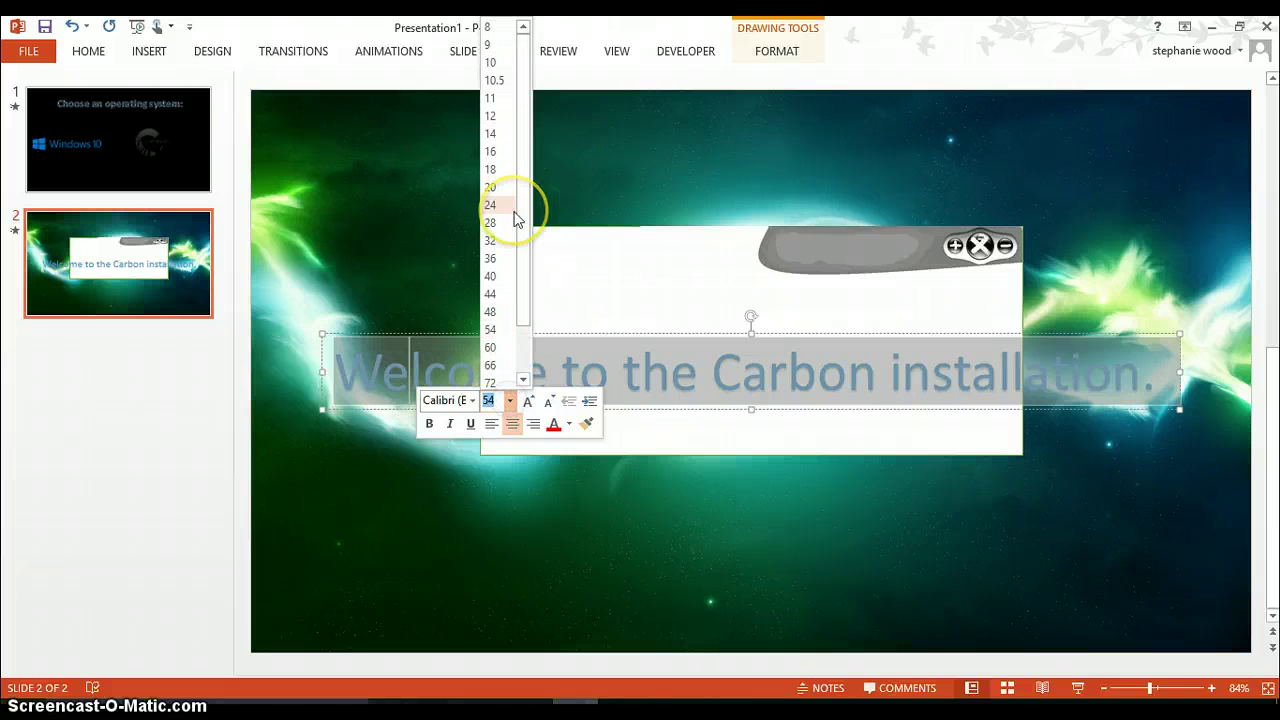
click(490, 170)
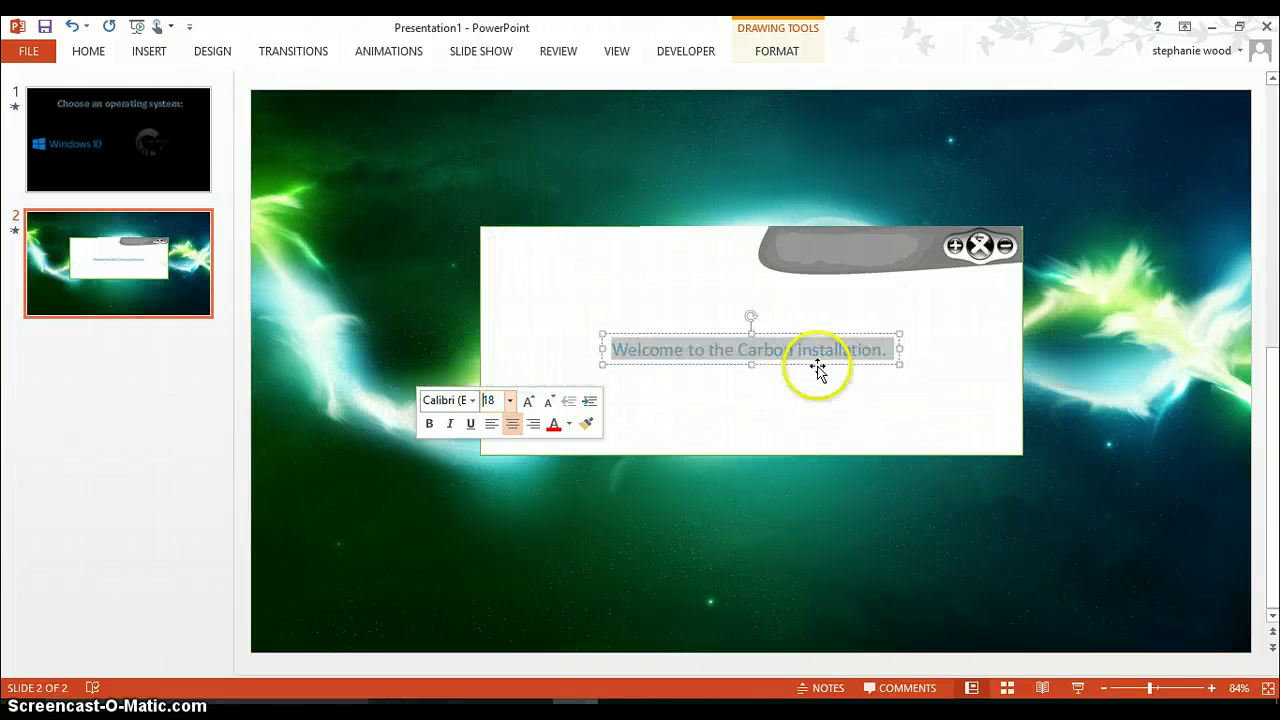
drag(820, 369, 703, 338)
Append 'Click okay to continue.' after the welcome sentence.
click(771, 326)
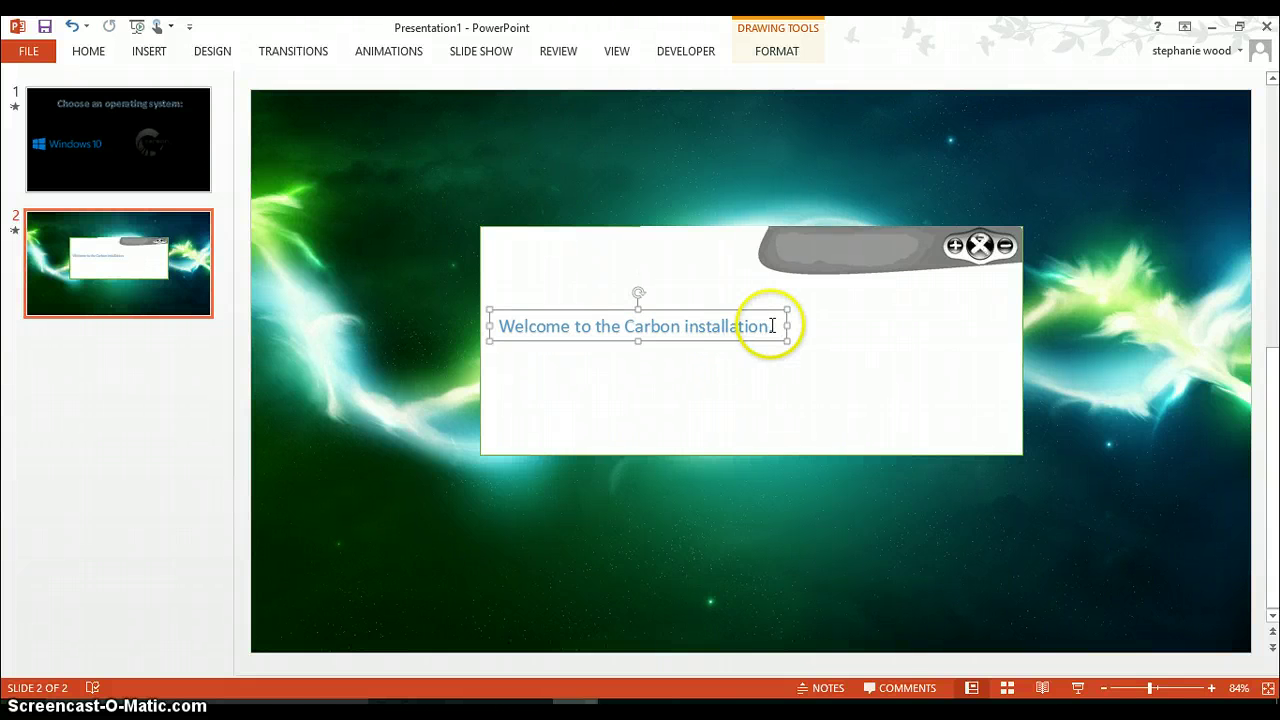
click(779, 331)
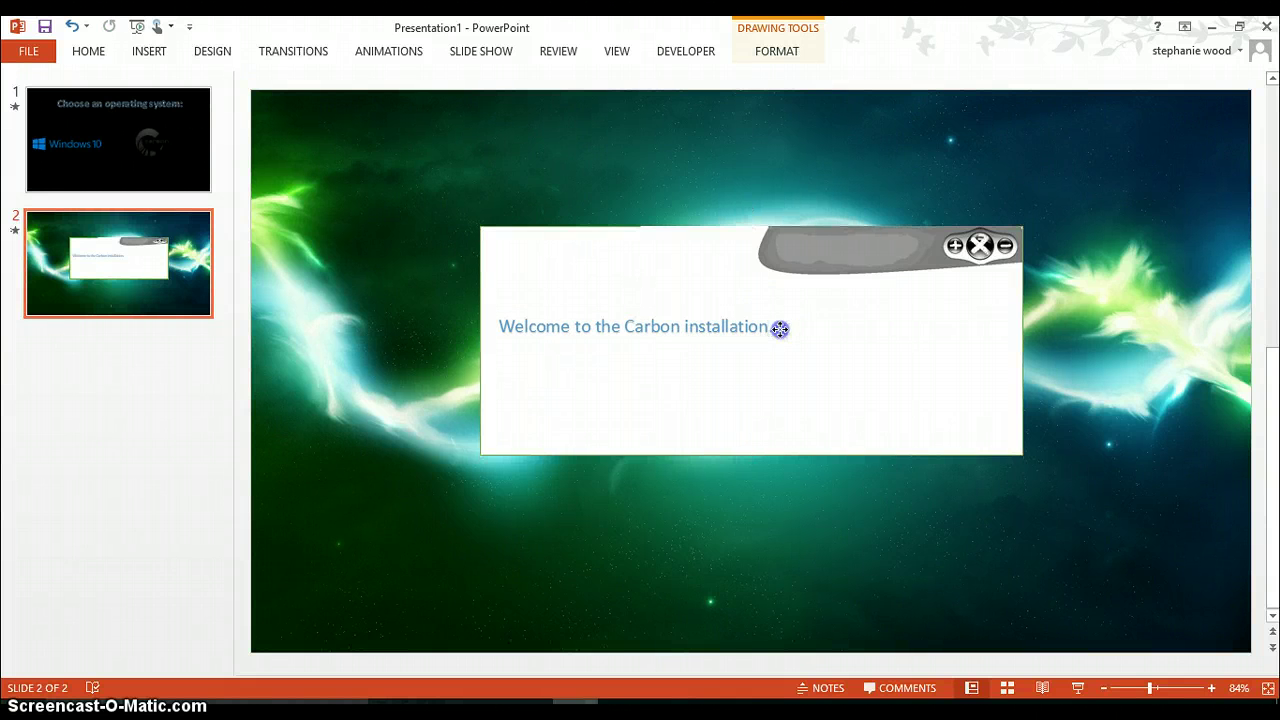
click(768, 329)
double_click(771, 330)
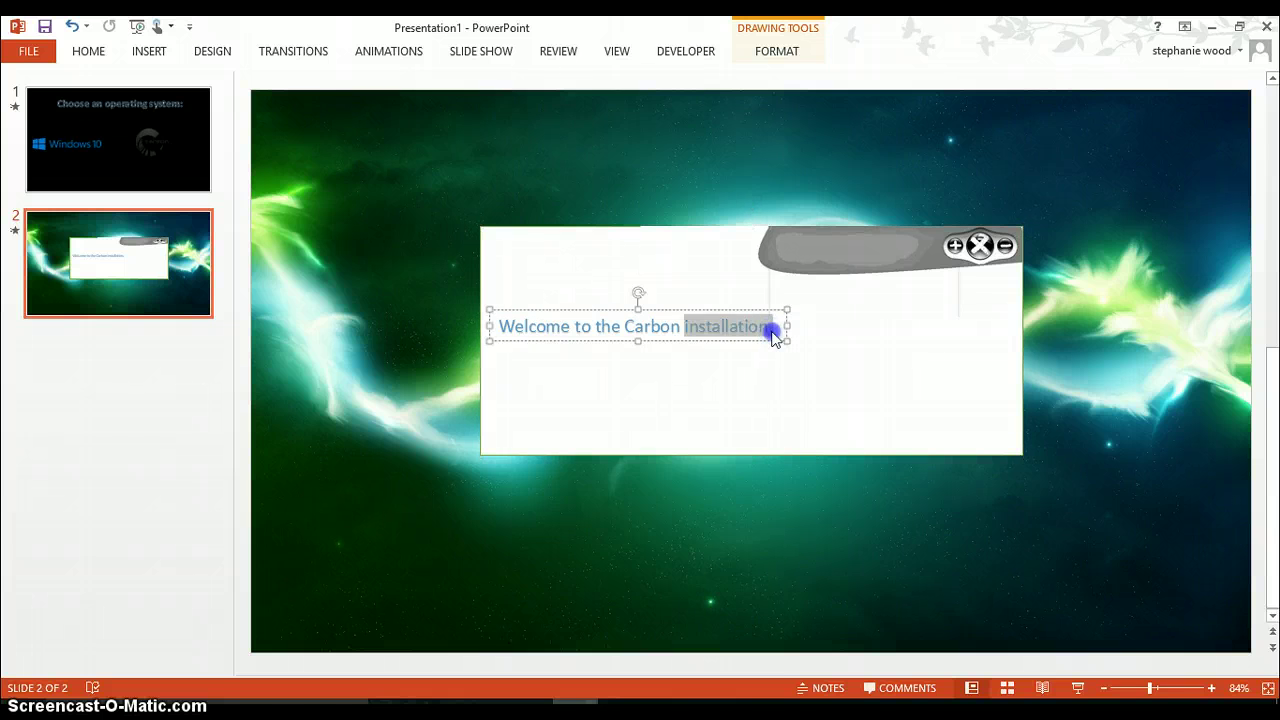
click(773, 329)
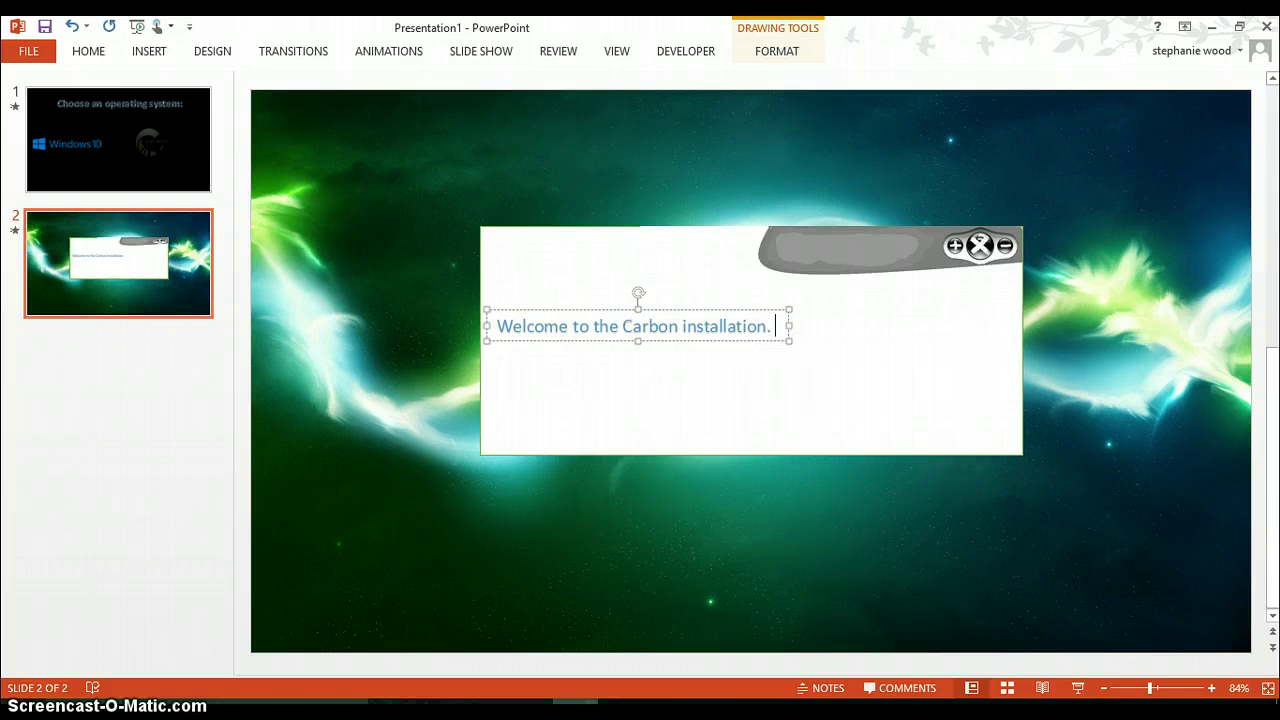
text(Click )
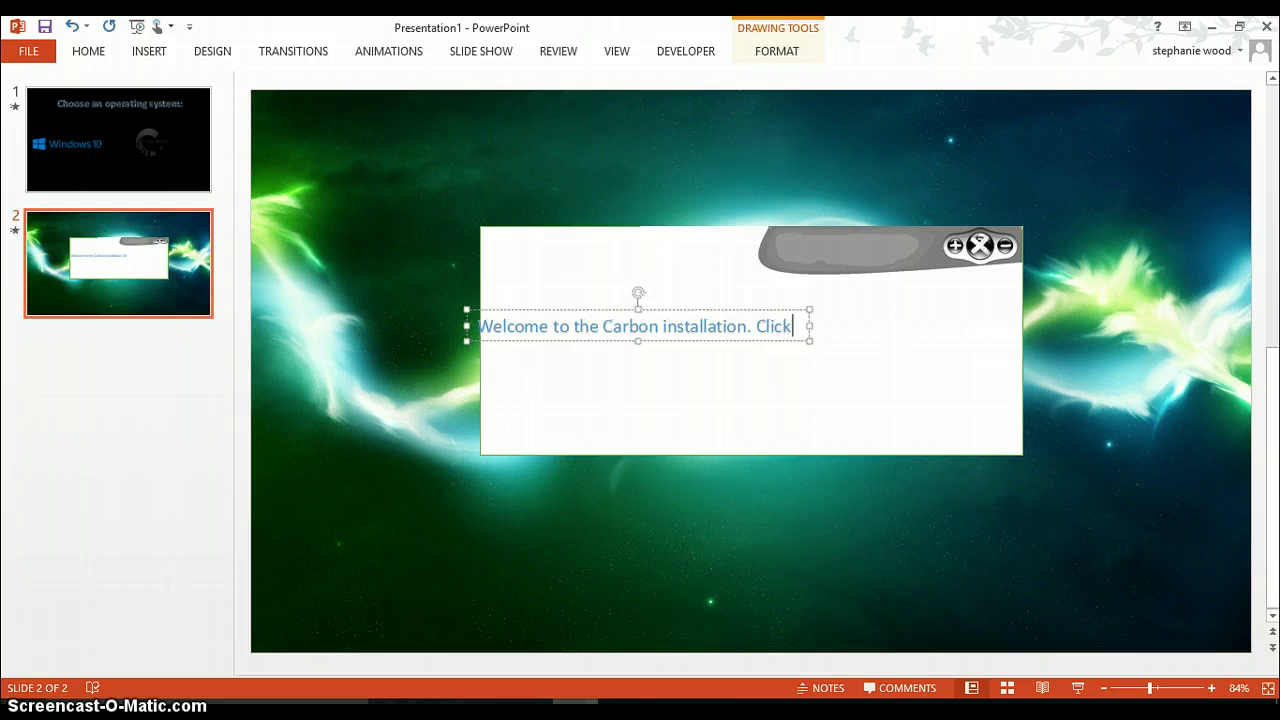
text(oka)
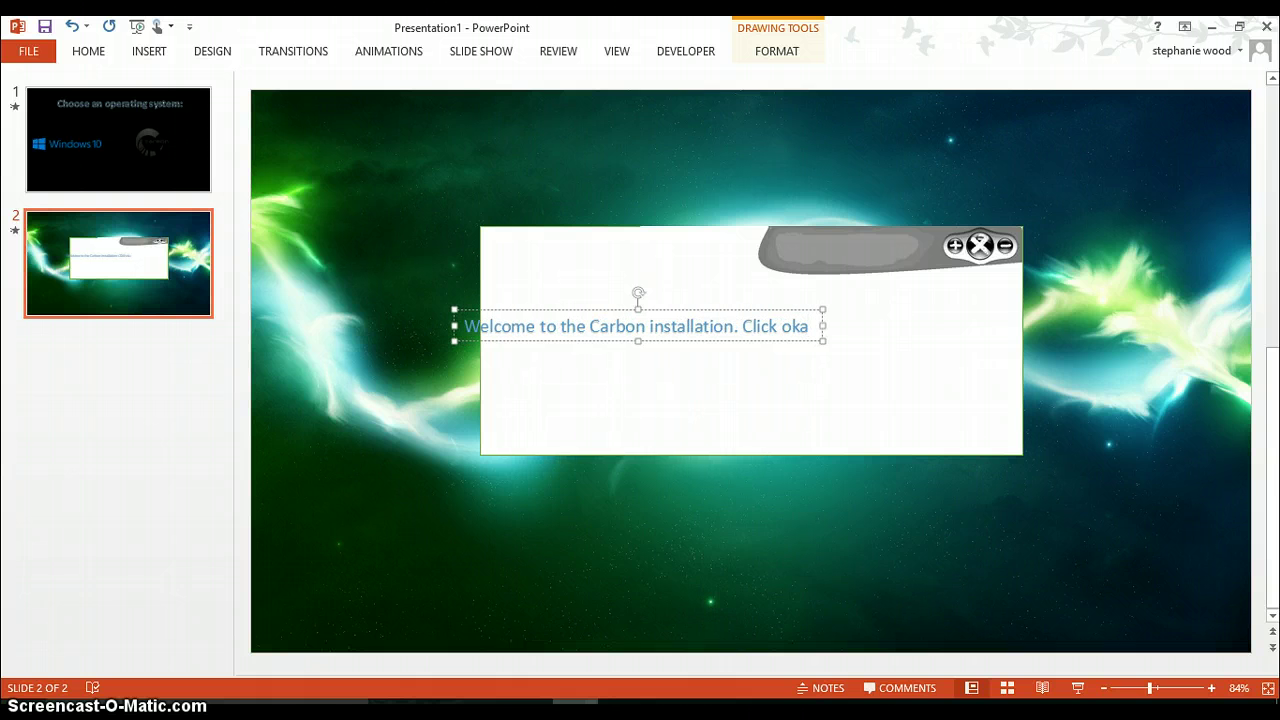
text(y to)
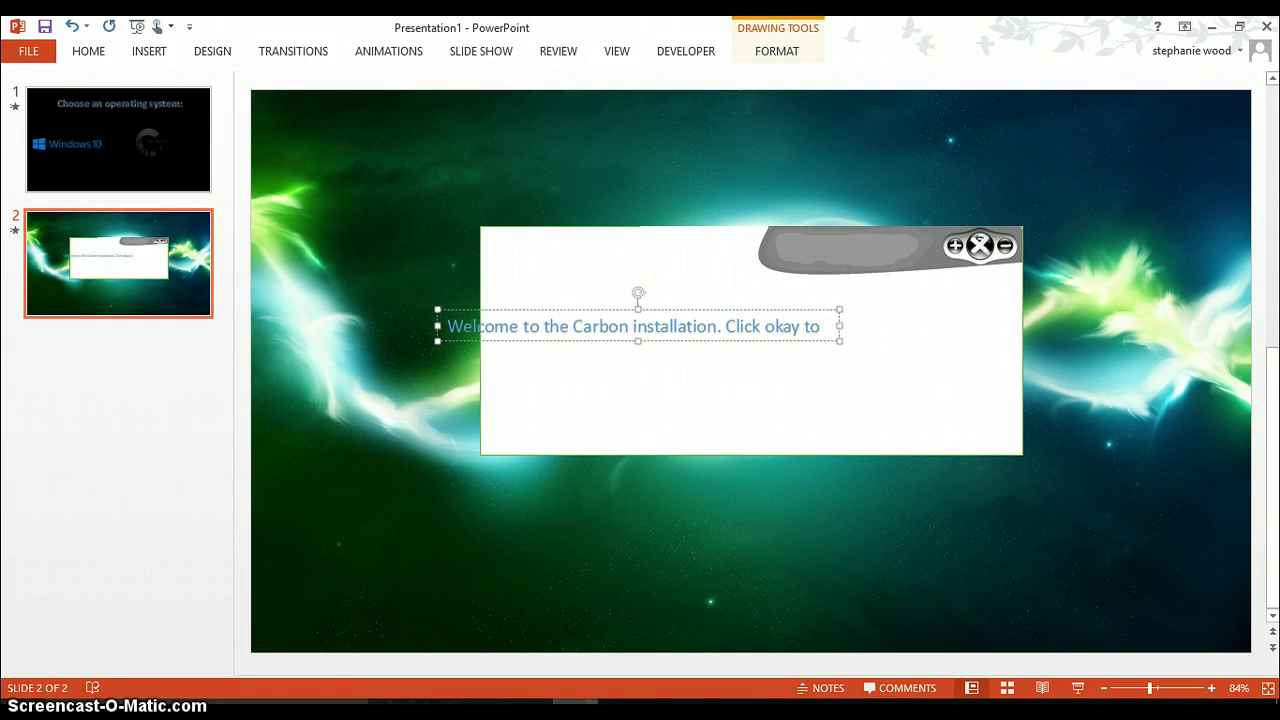
text( cont)
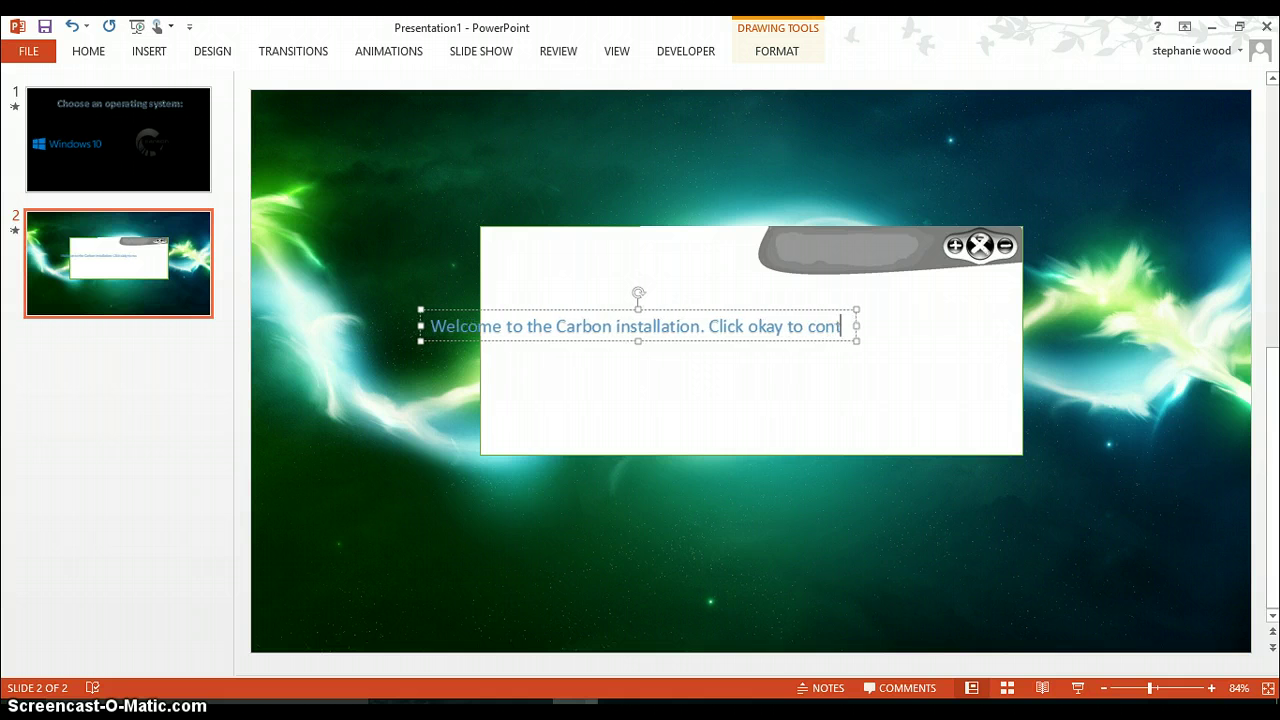
text(inue)
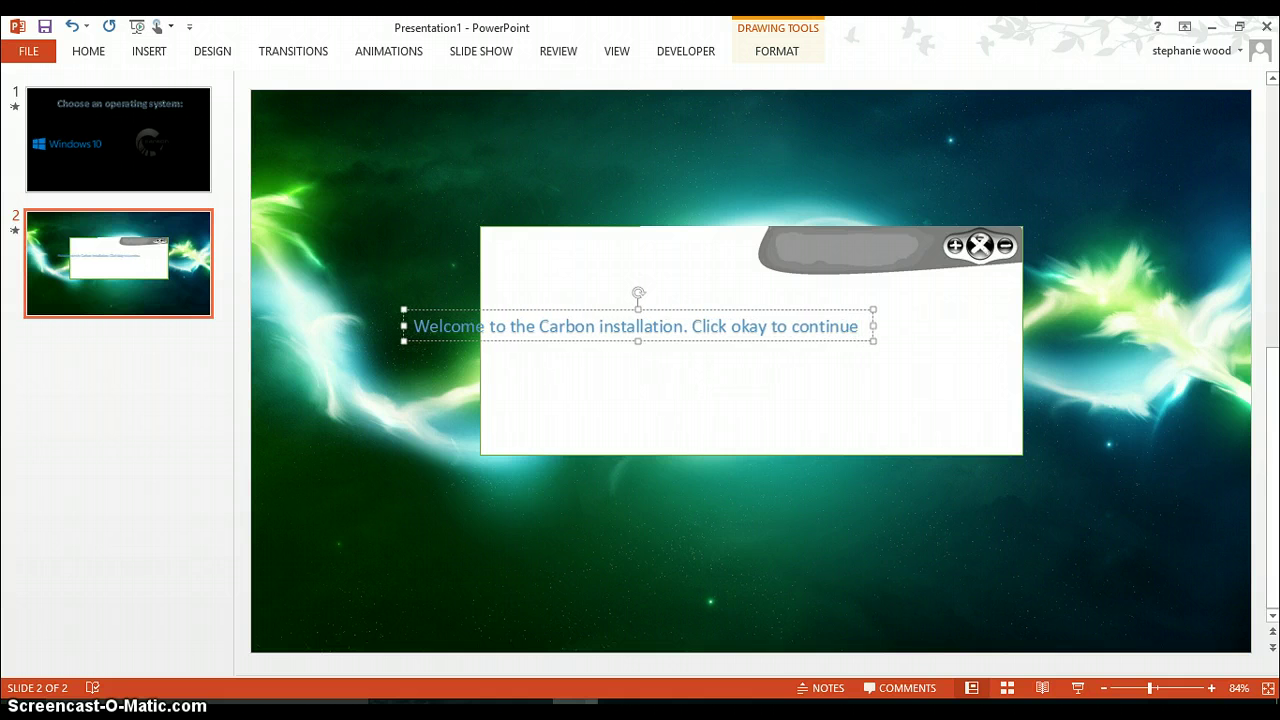
text(.)
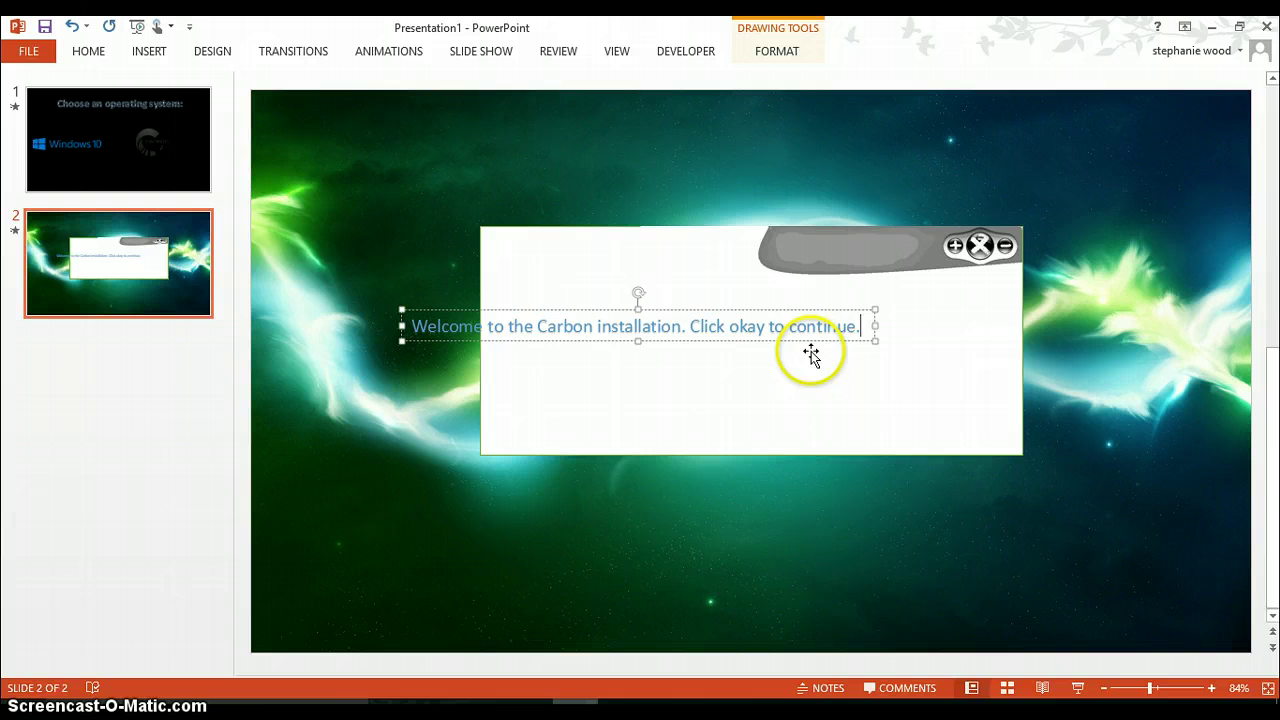
Centre the welcome message and give the grey title bar a Fade starting With Previous.
drag(815, 345, 919, 328)
click(871, 355)
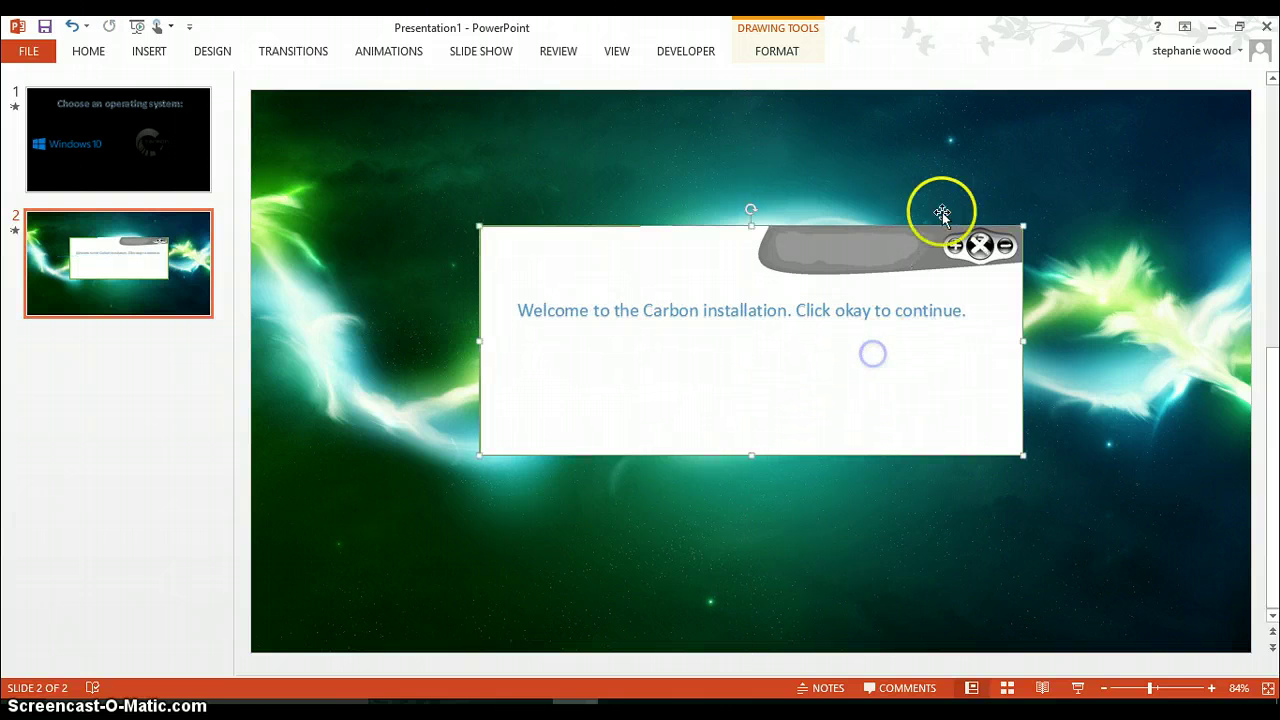
click(388, 51)
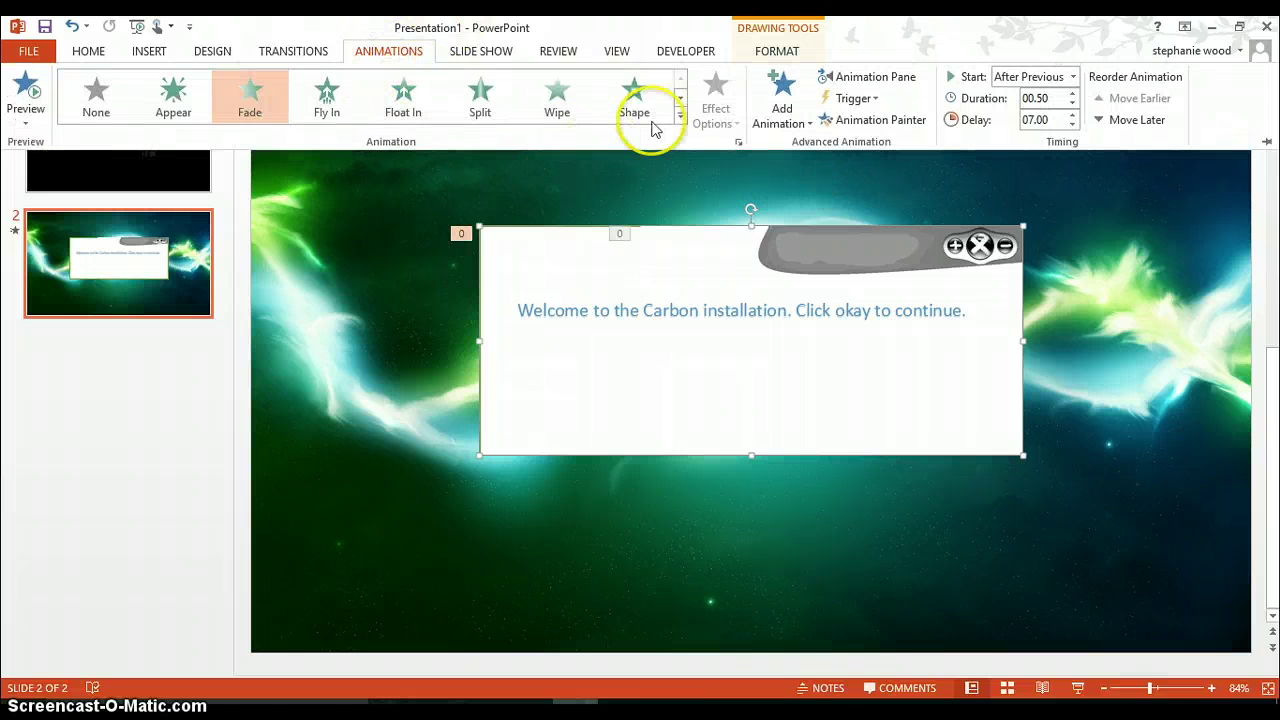
click(913, 247)
click(913, 250)
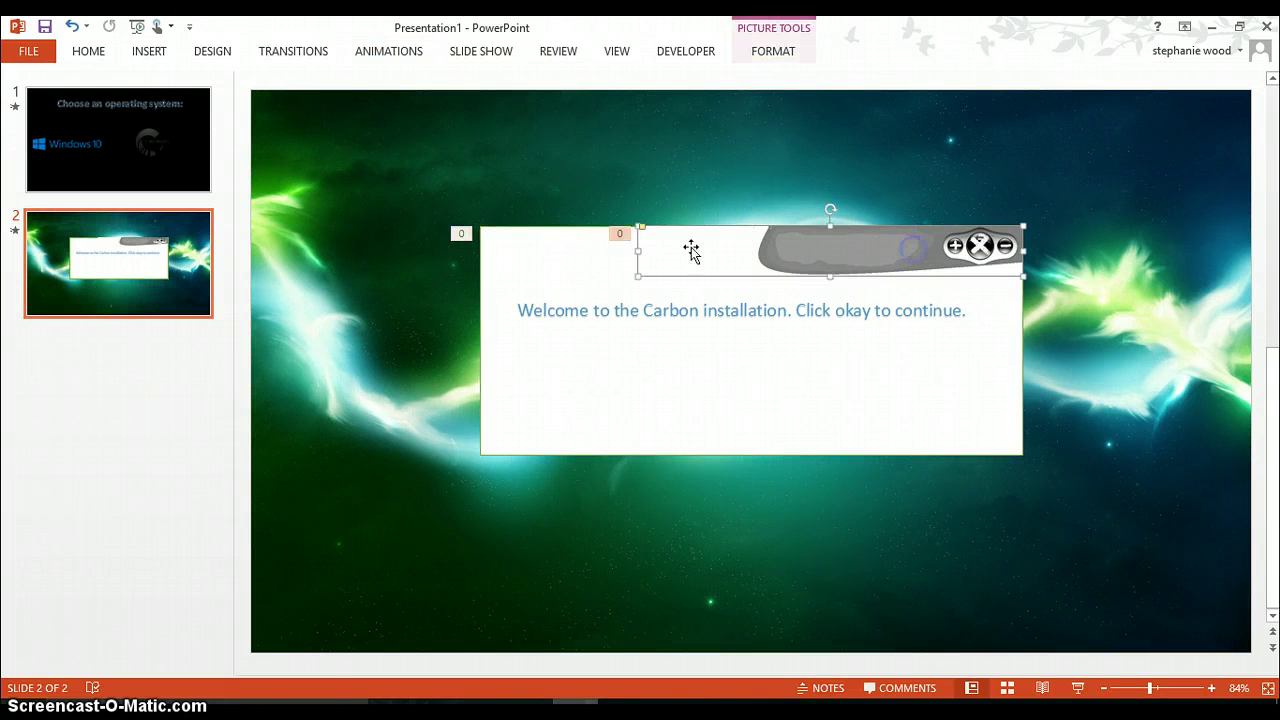
click(393, 57)
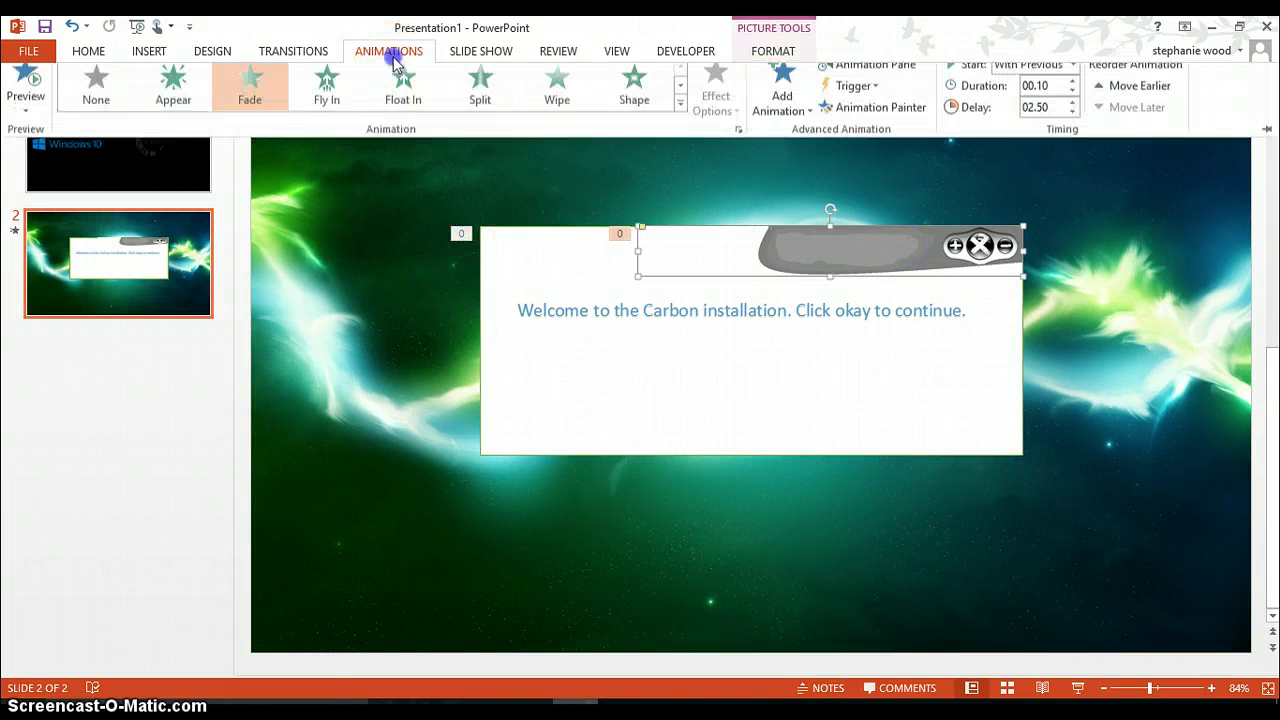
click(251, 104)
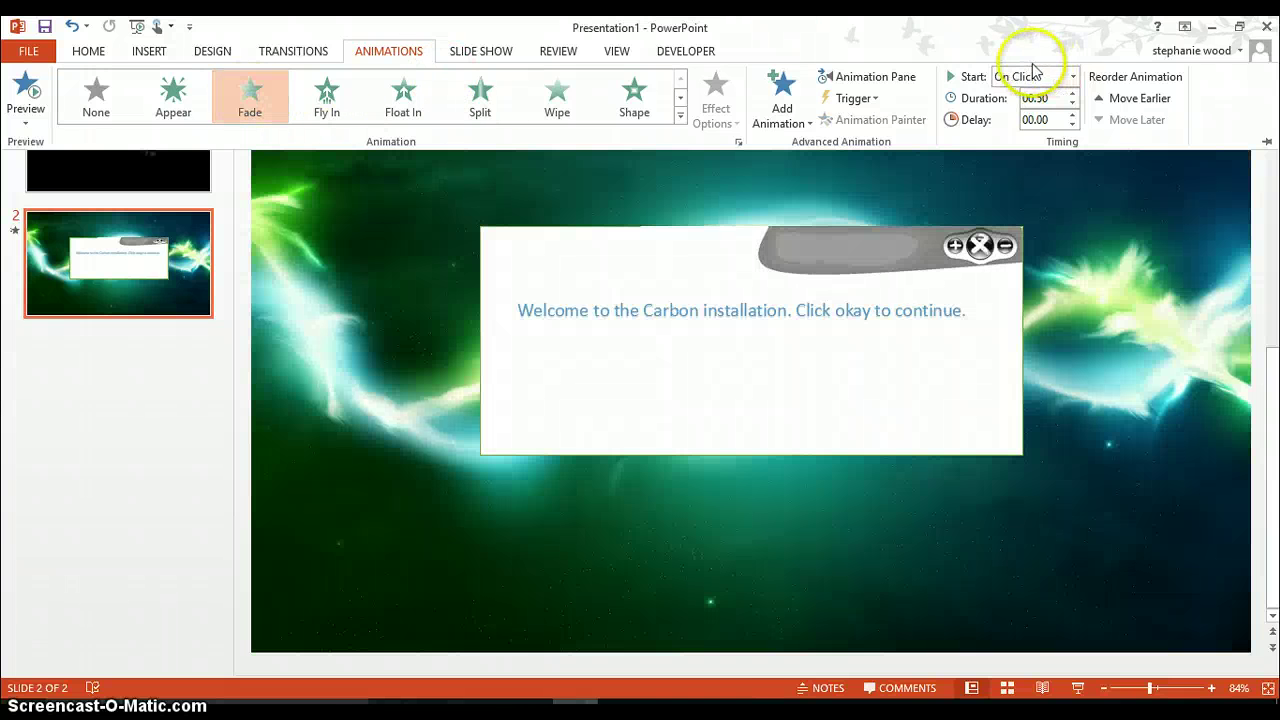
click(1040, 77)
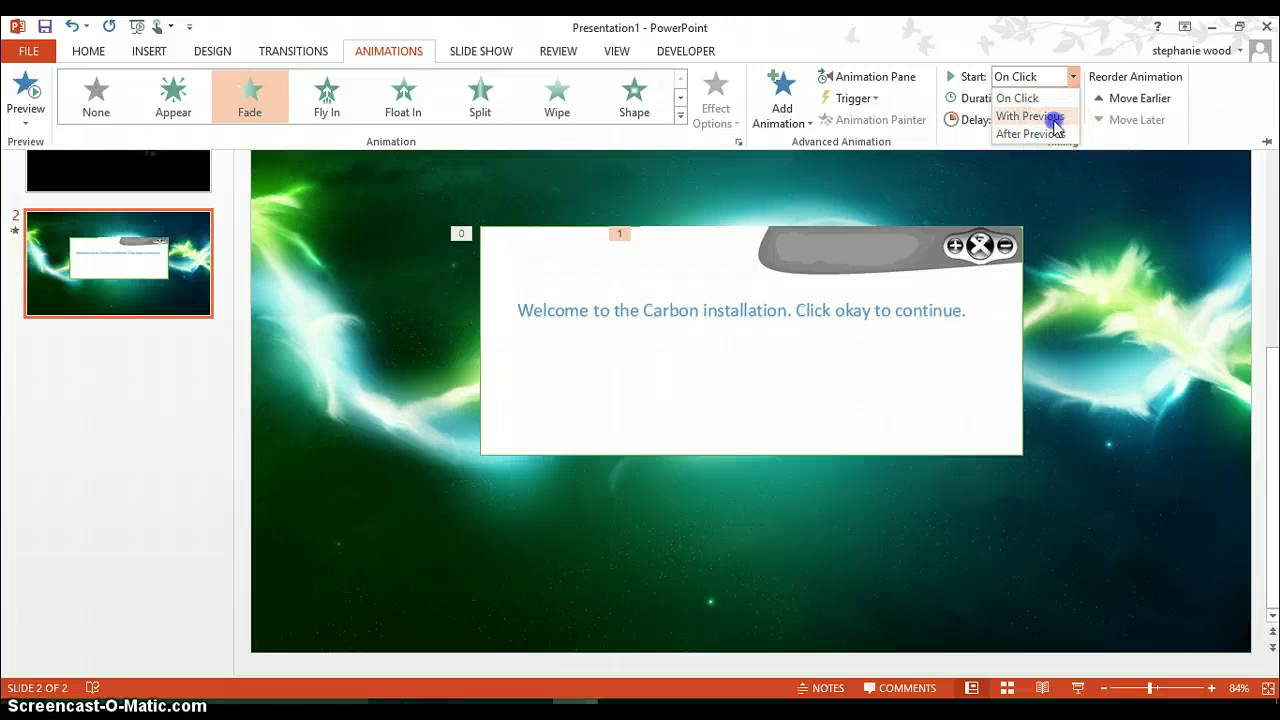
click(1045, 116)
Give the welcome message a Fade entrance starting After Previous.
click(902, 310)
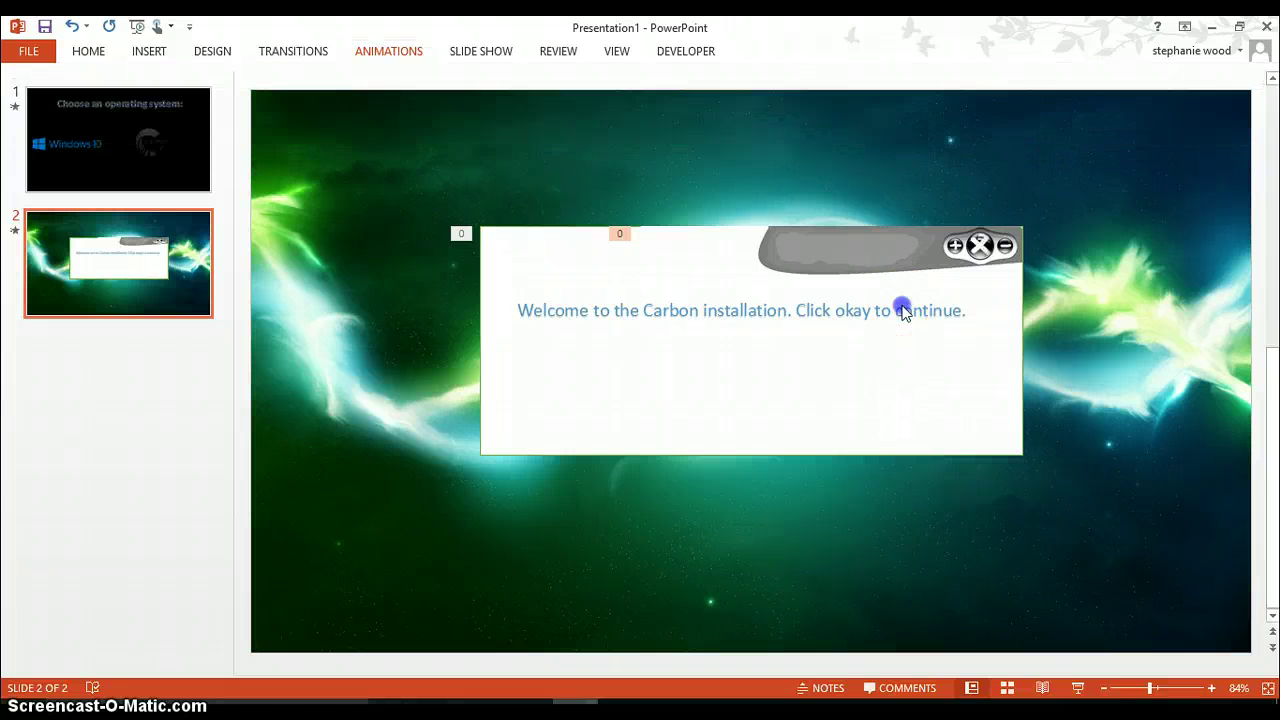
click(905, 311)
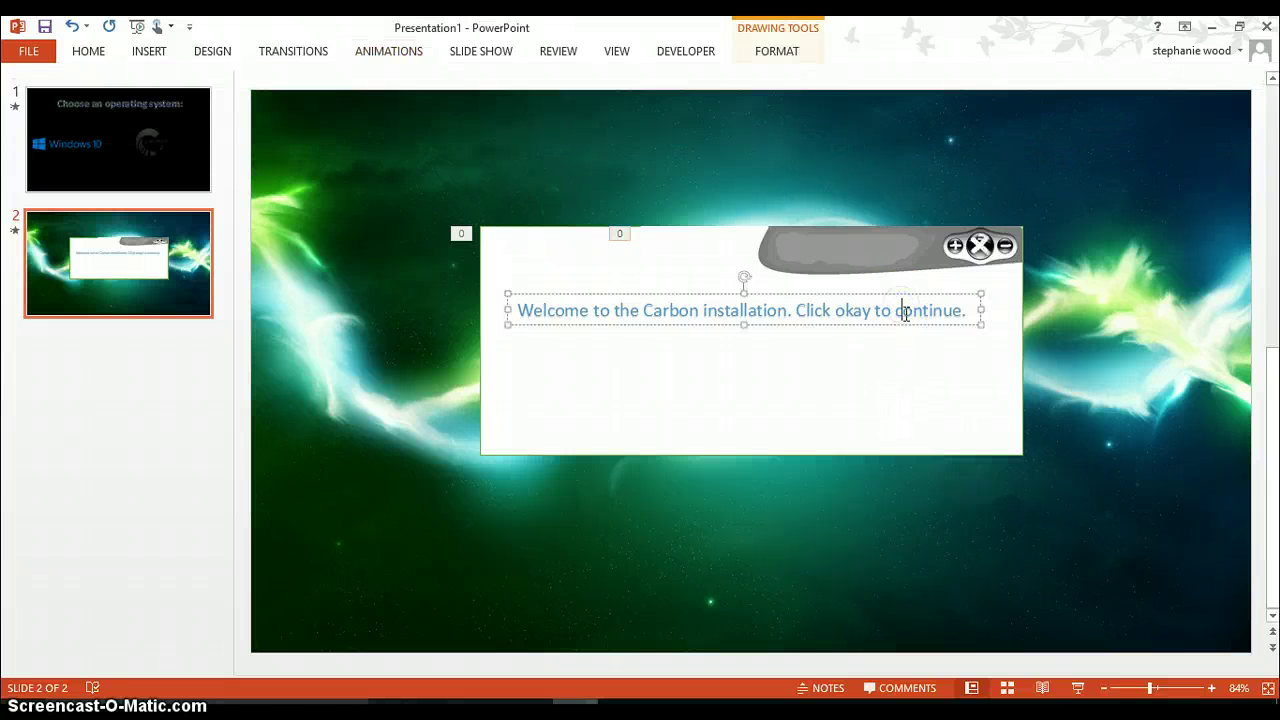
click(388, 55)
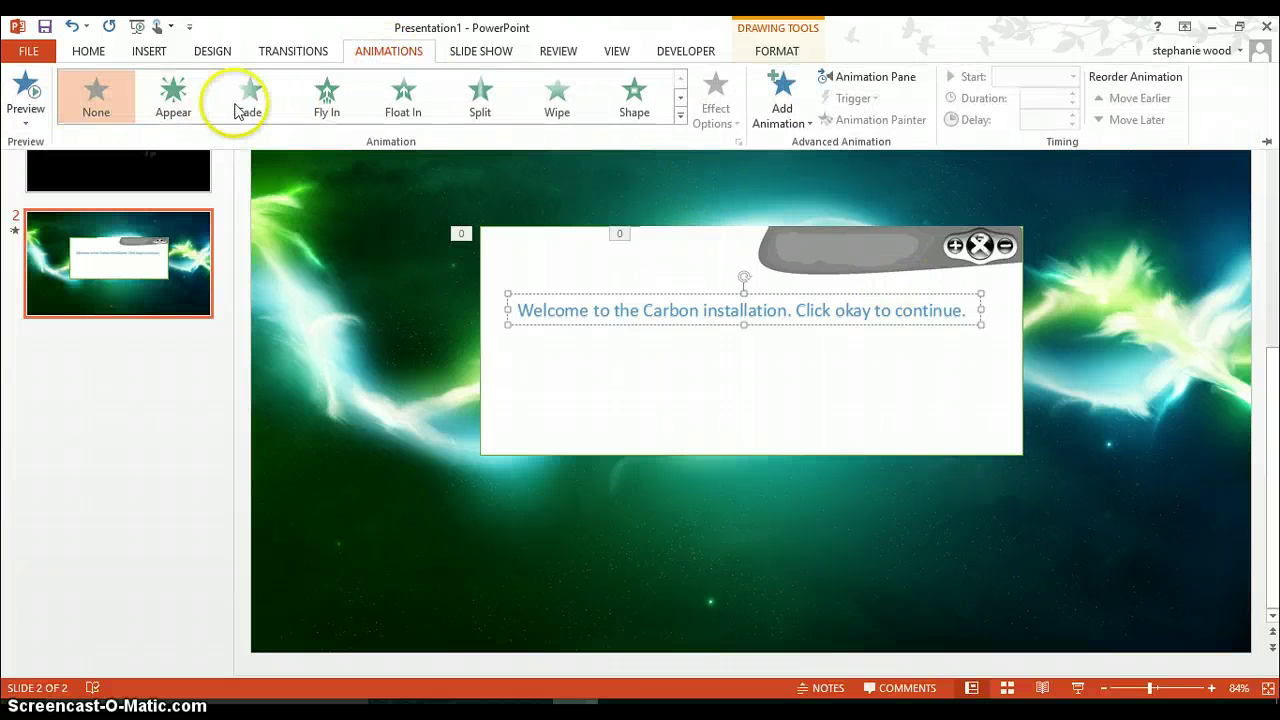
click(249, 95)
click(1070, 77)
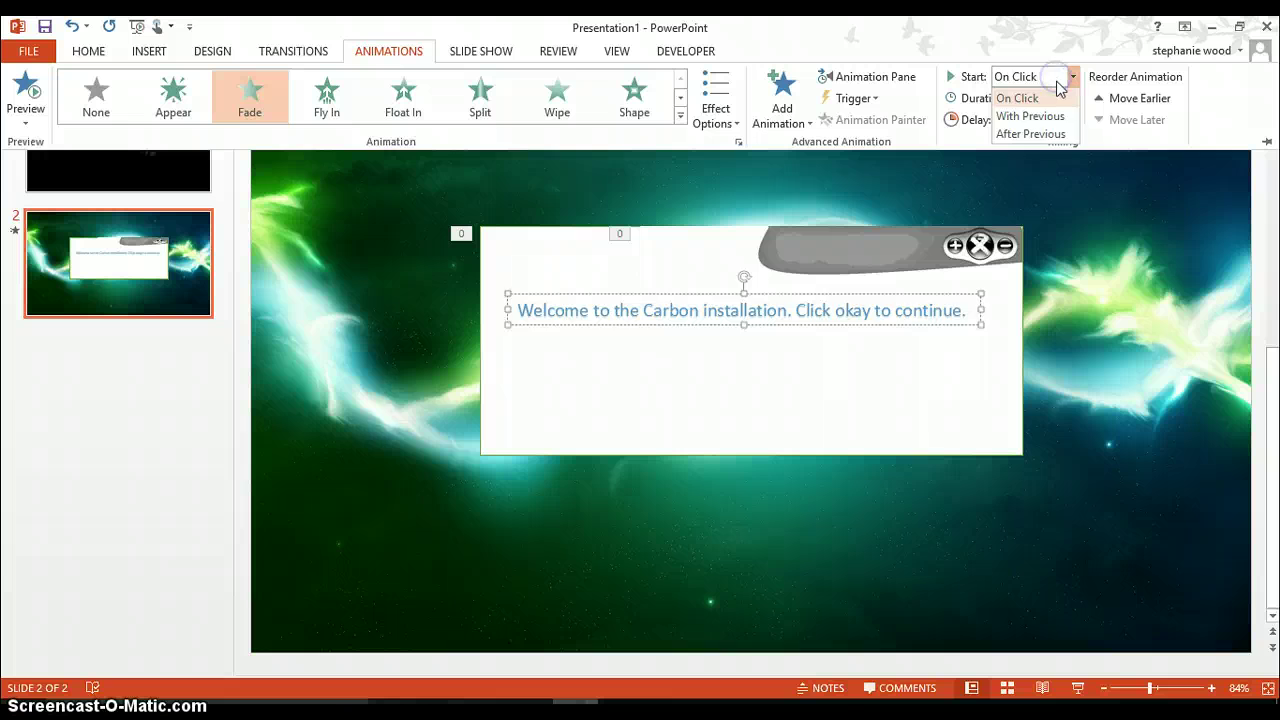
click(1045, 134)
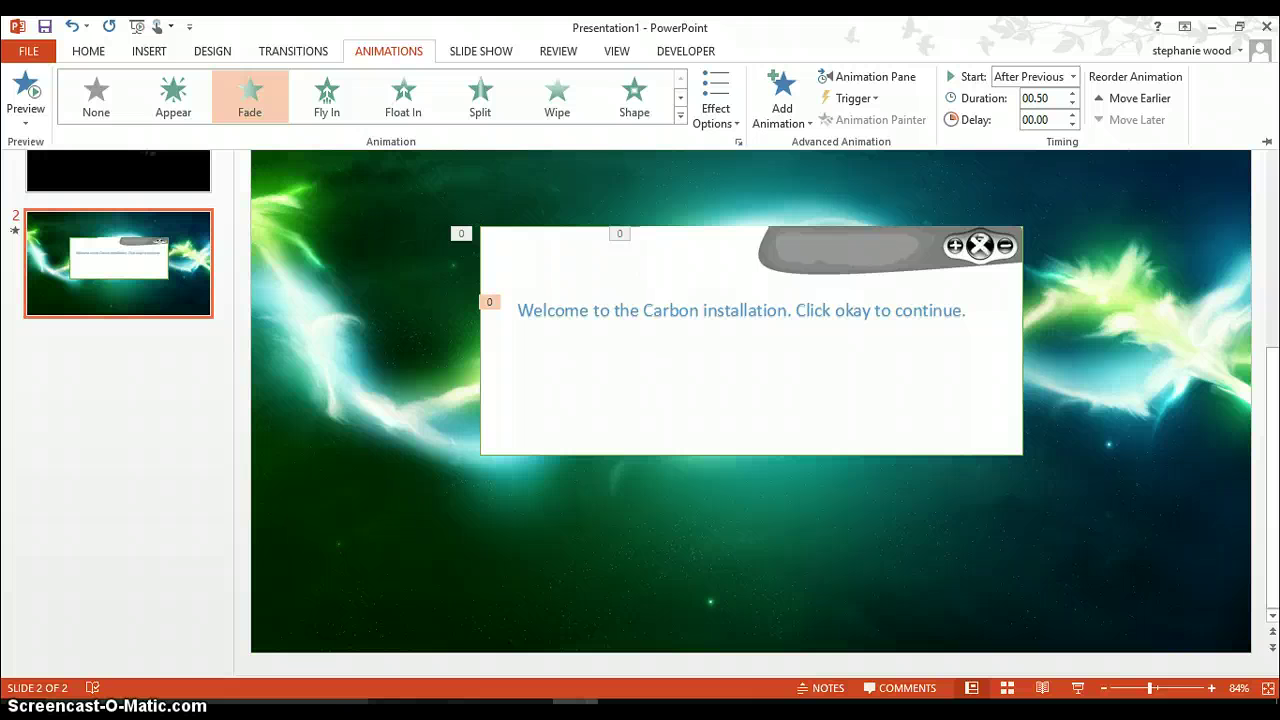
Paste the OK button picture, hyperlink it to Next Slide, and duplicate slide 2 as slide 3.
key(ctrl+F1)
key(ctrl+v)
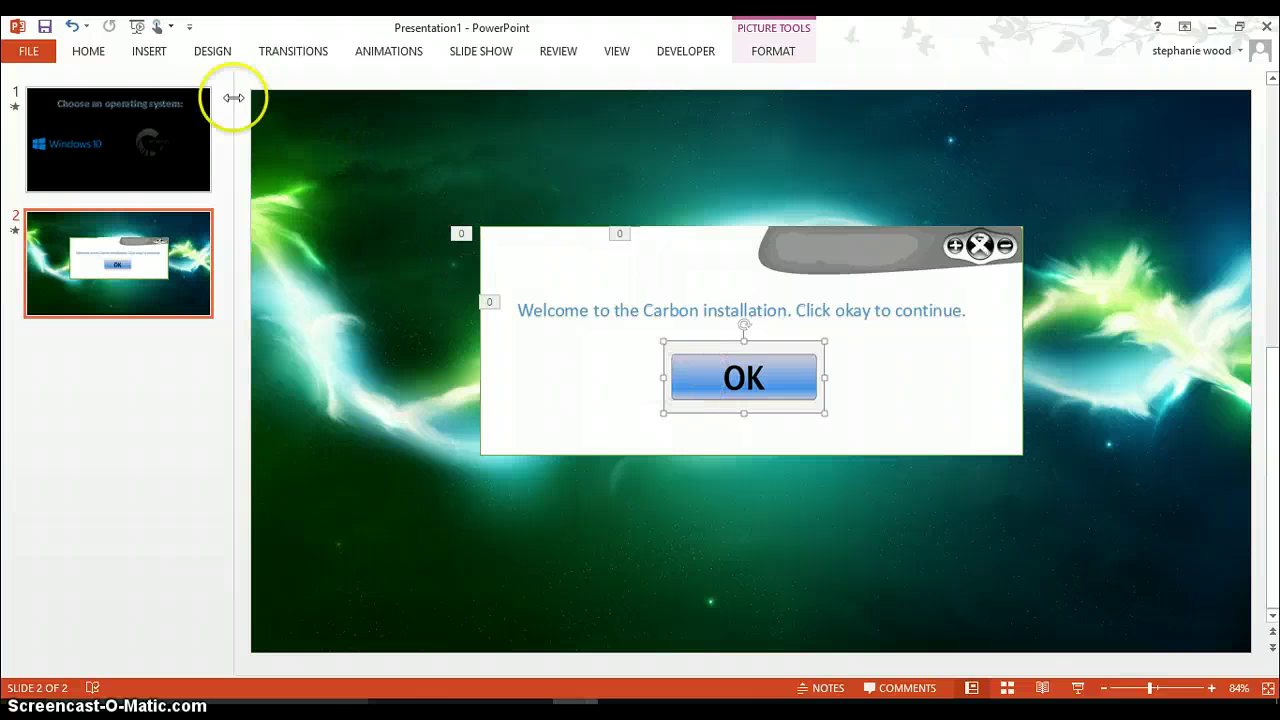
click(158, 55)
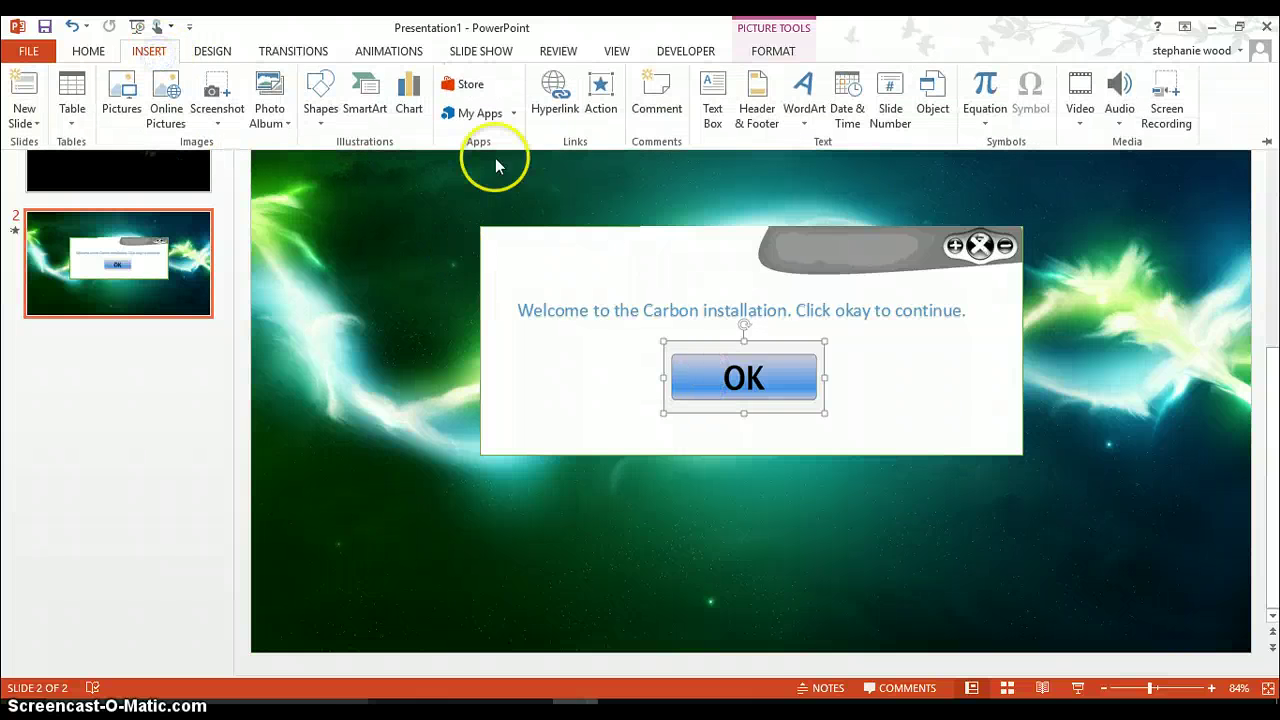
click(597, 112)
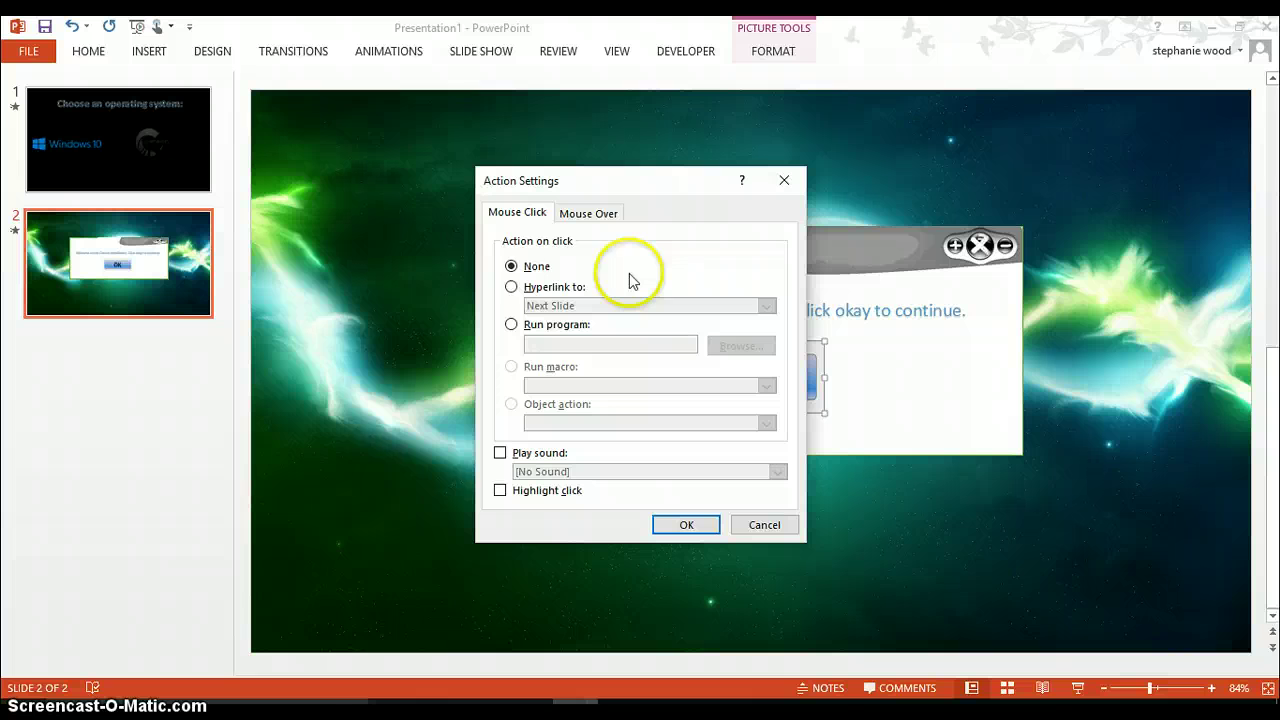
click(516, 286)
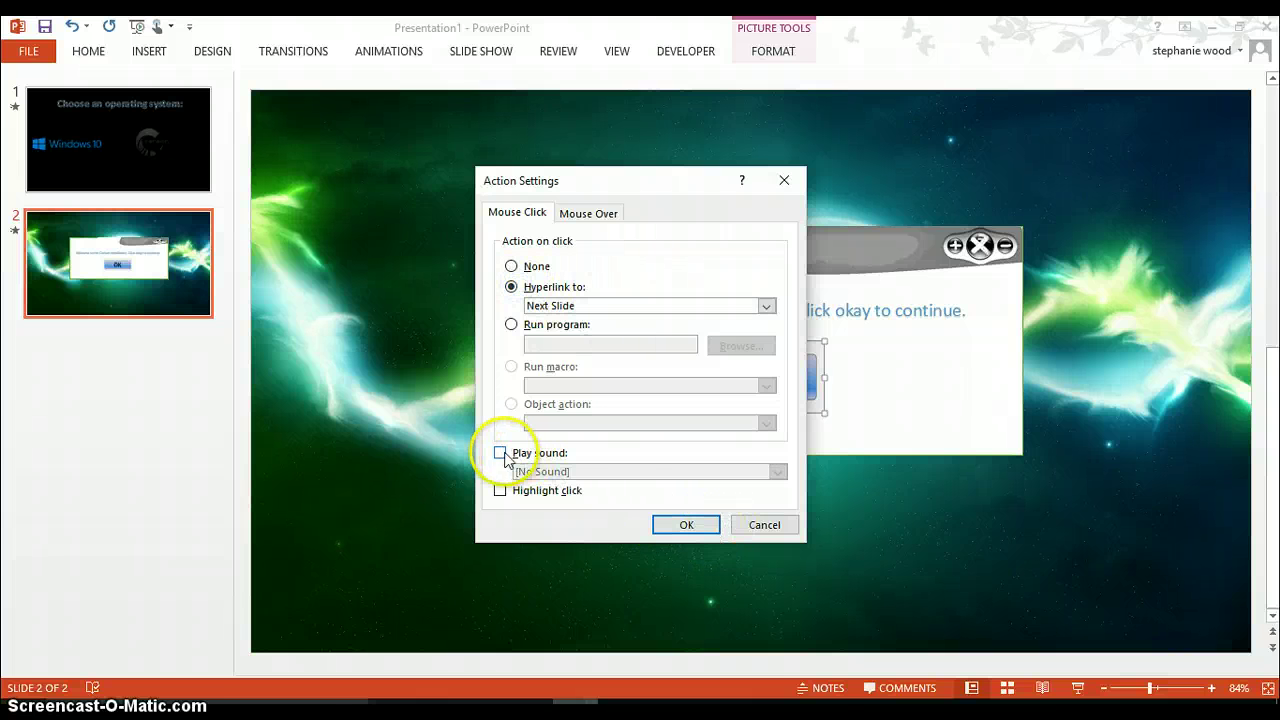
click(688, 525)
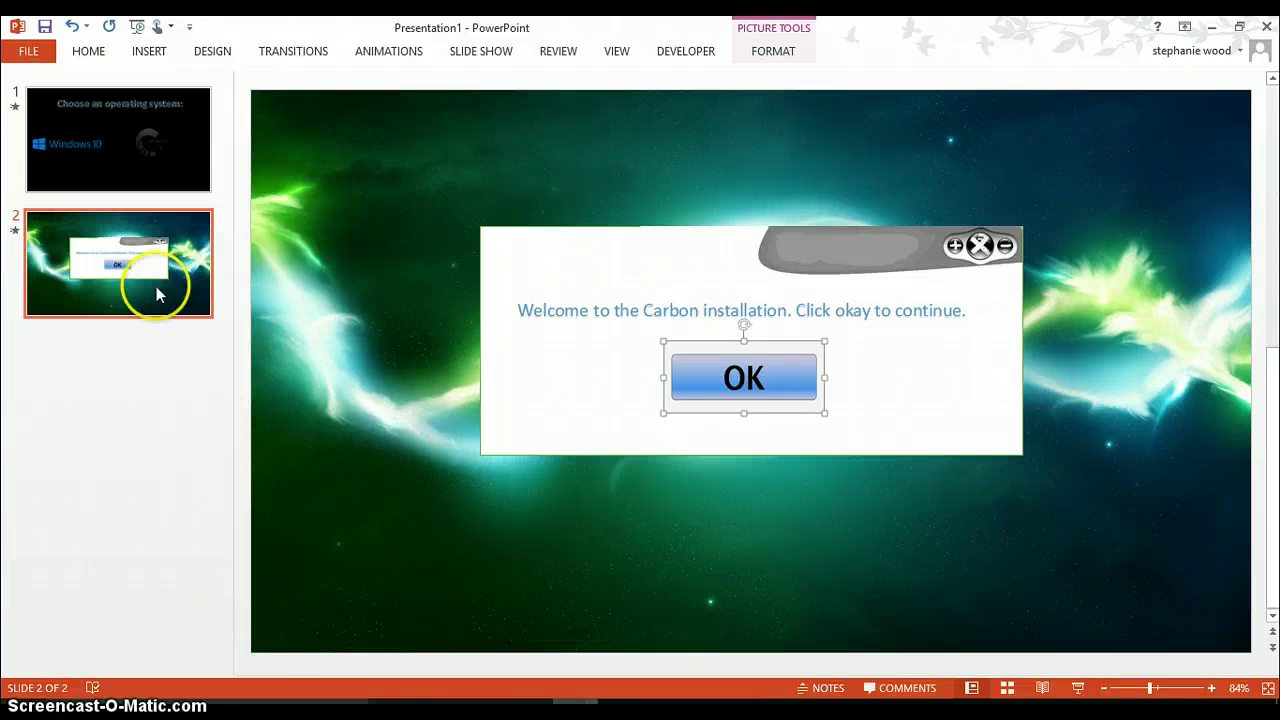
right_click(104, 243)
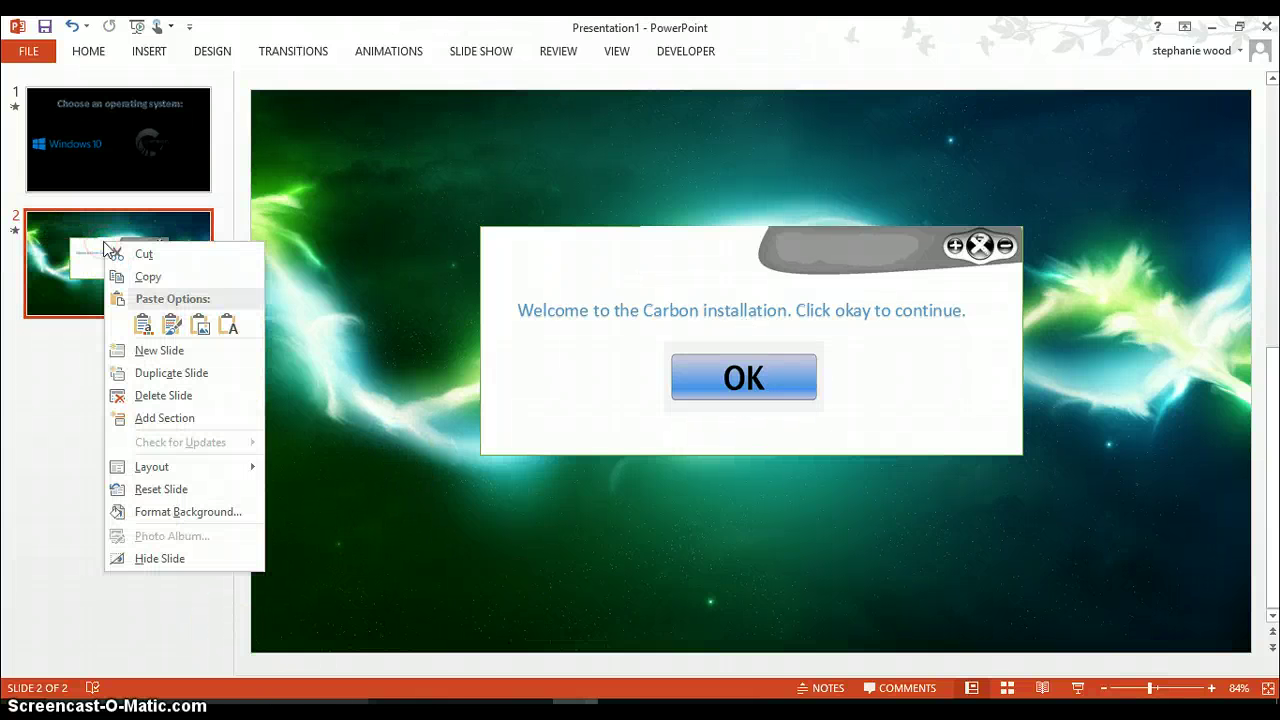
click(166, 373)
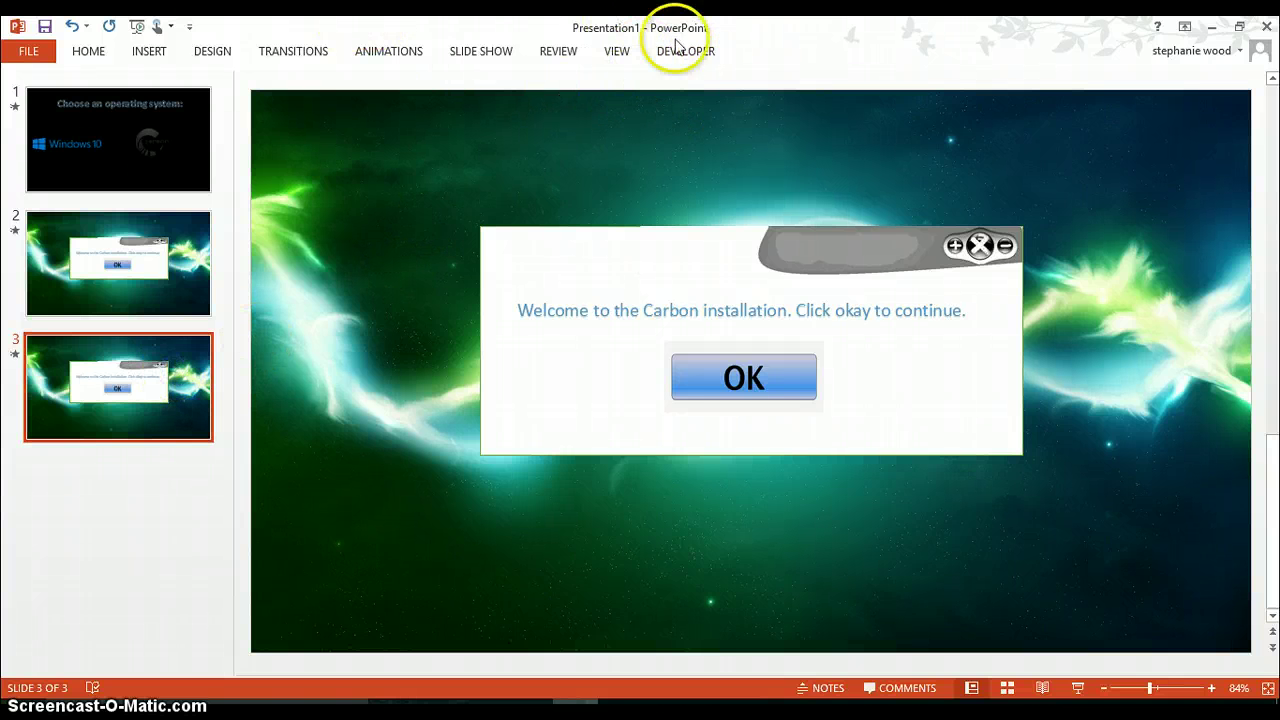
click(30, 56)
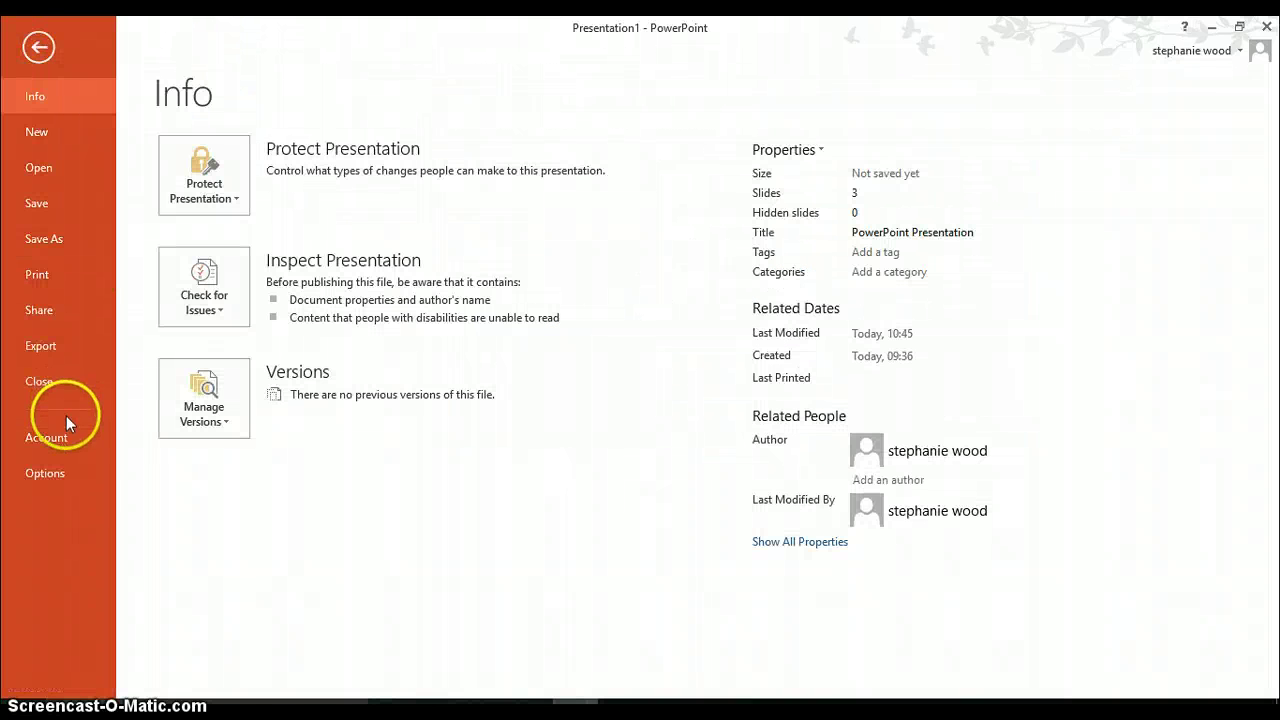
key(Escape)
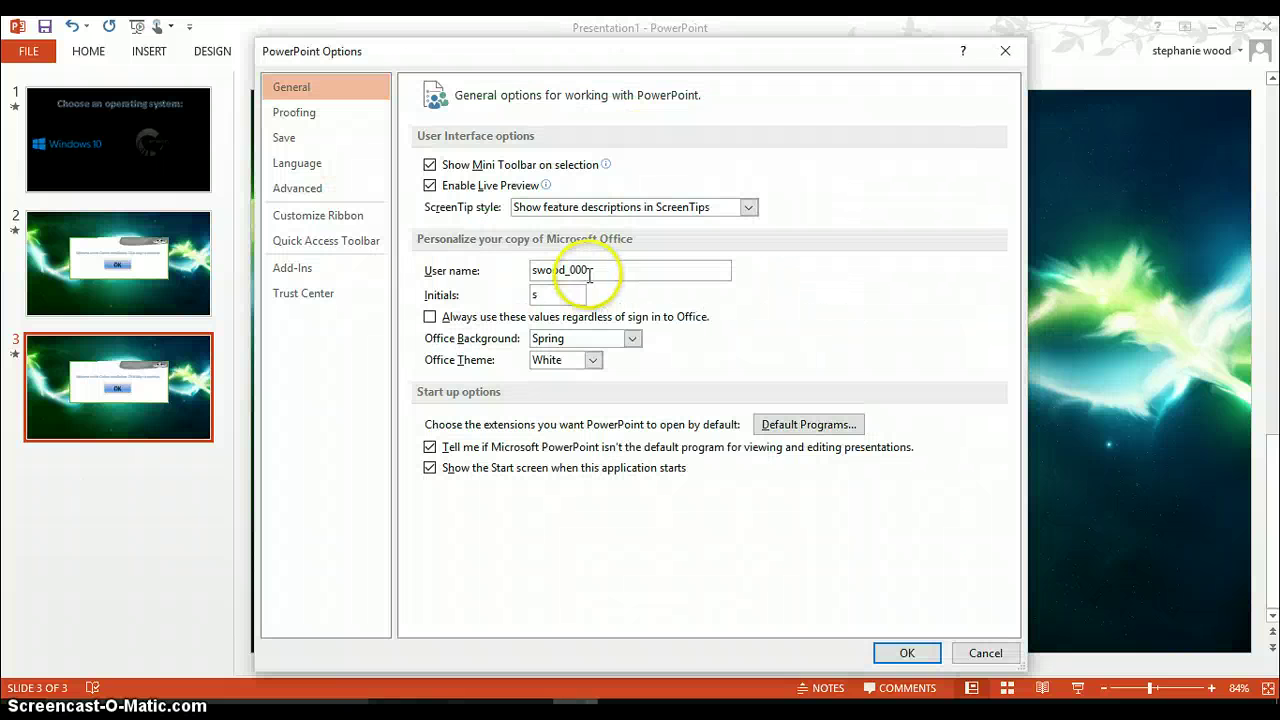
click(337, 295)
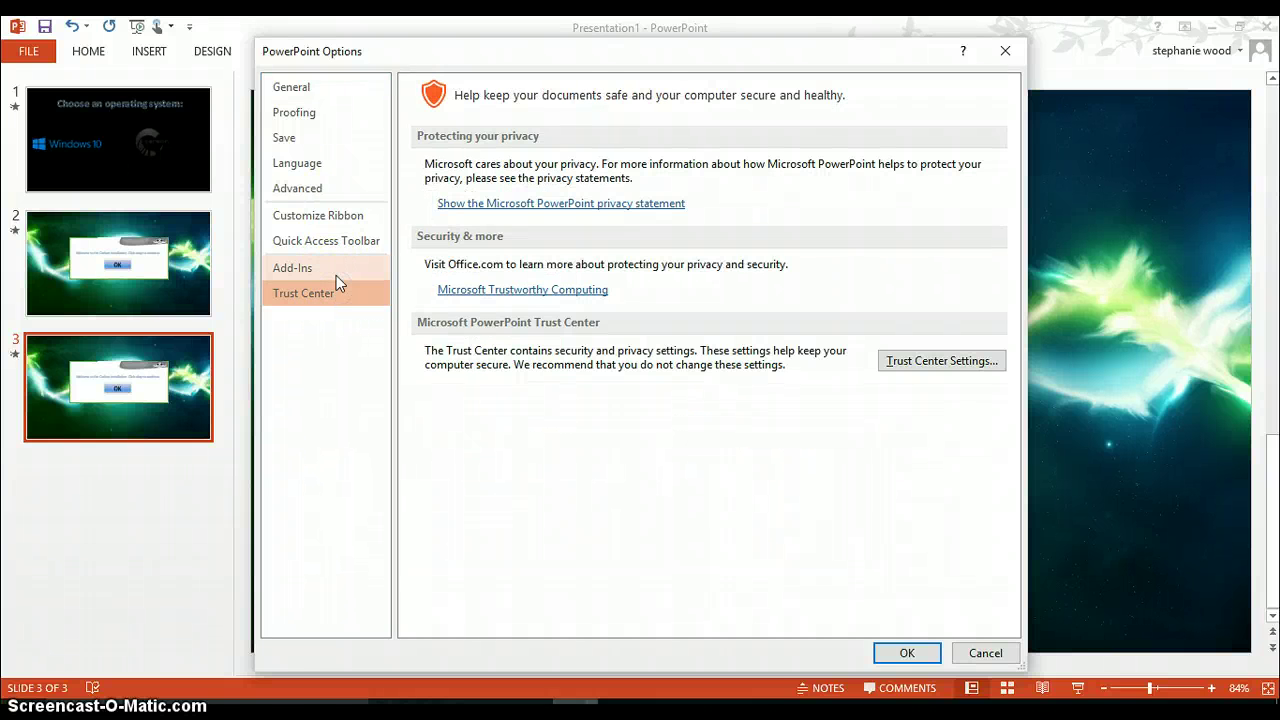
click(337, 273)
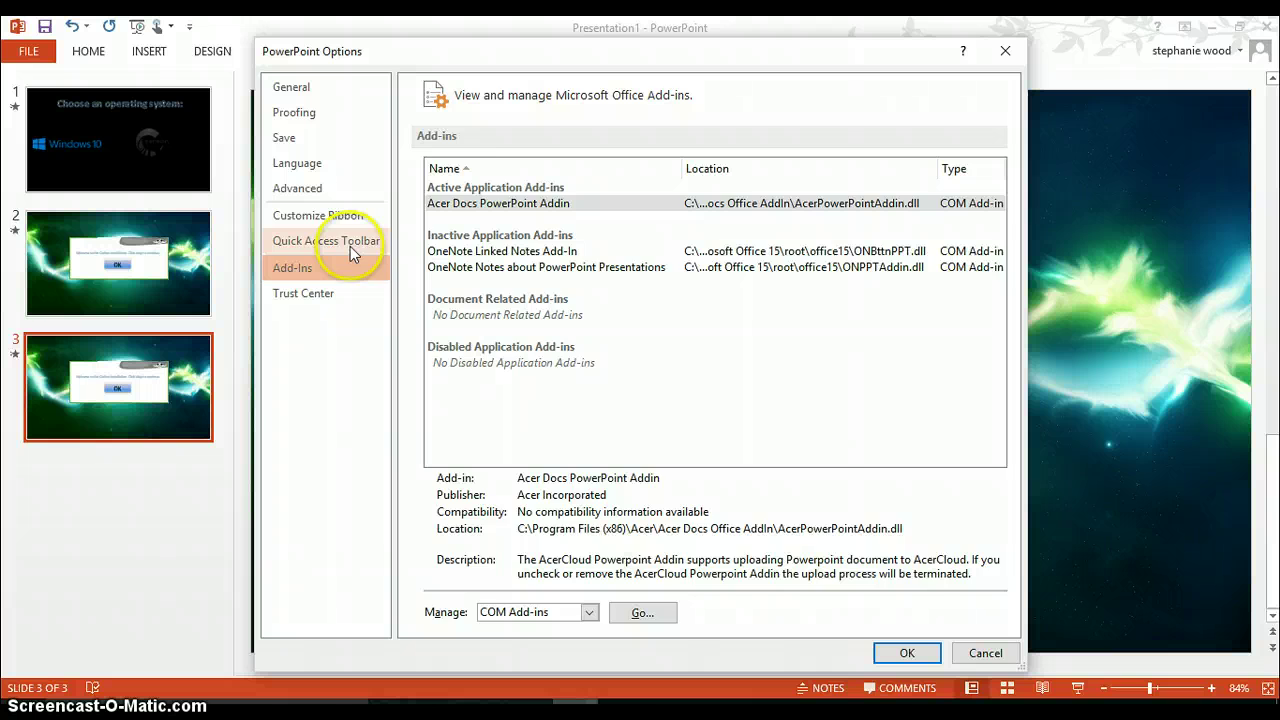
click(348, 244)
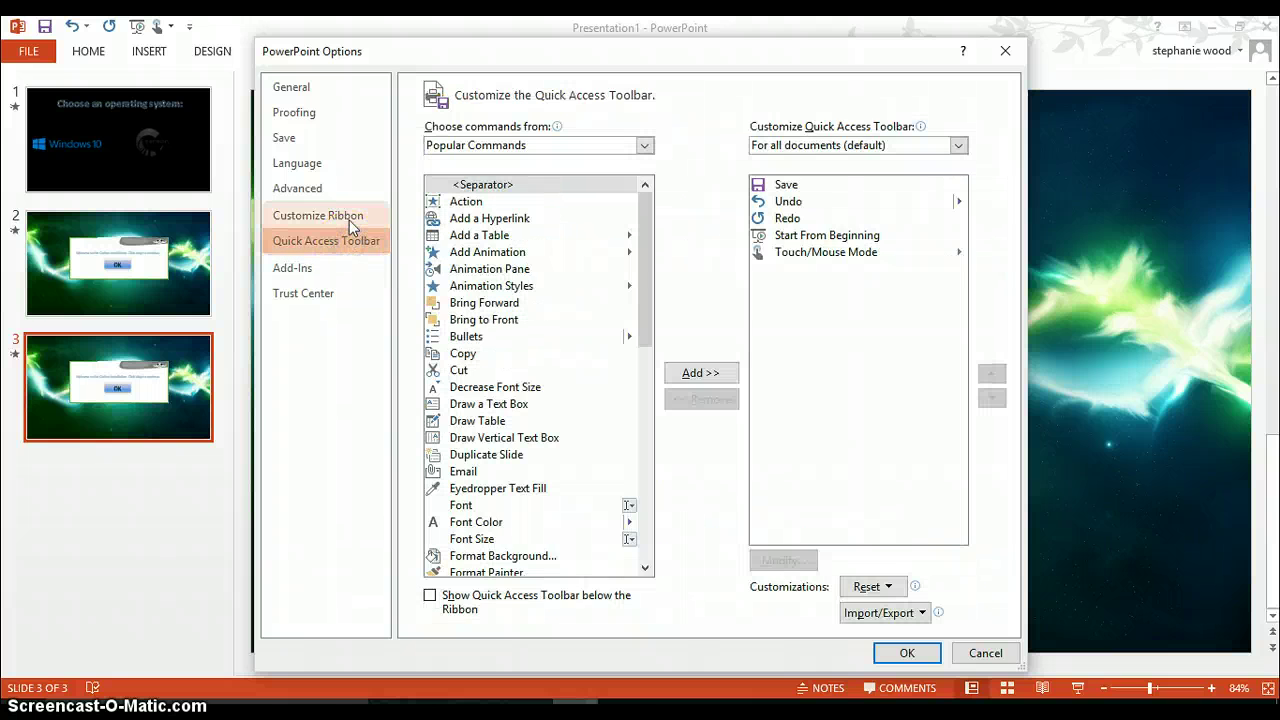
click(349, 218)
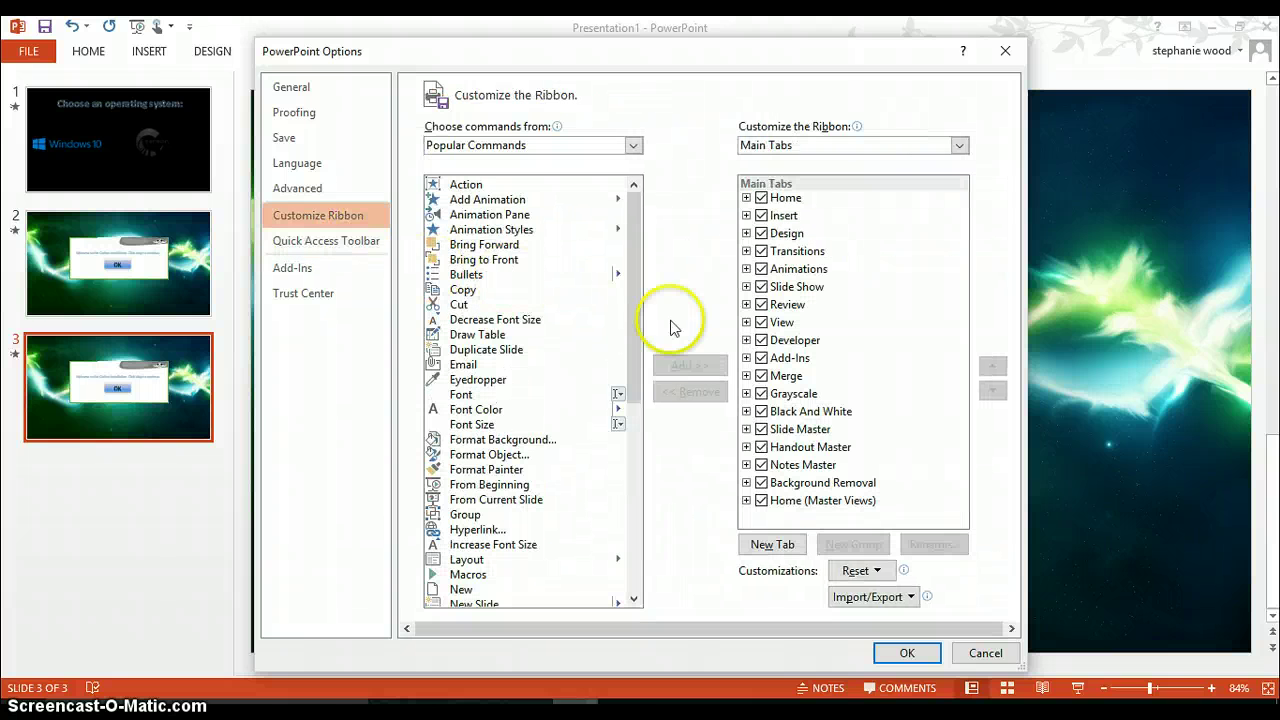
click(760, 342)
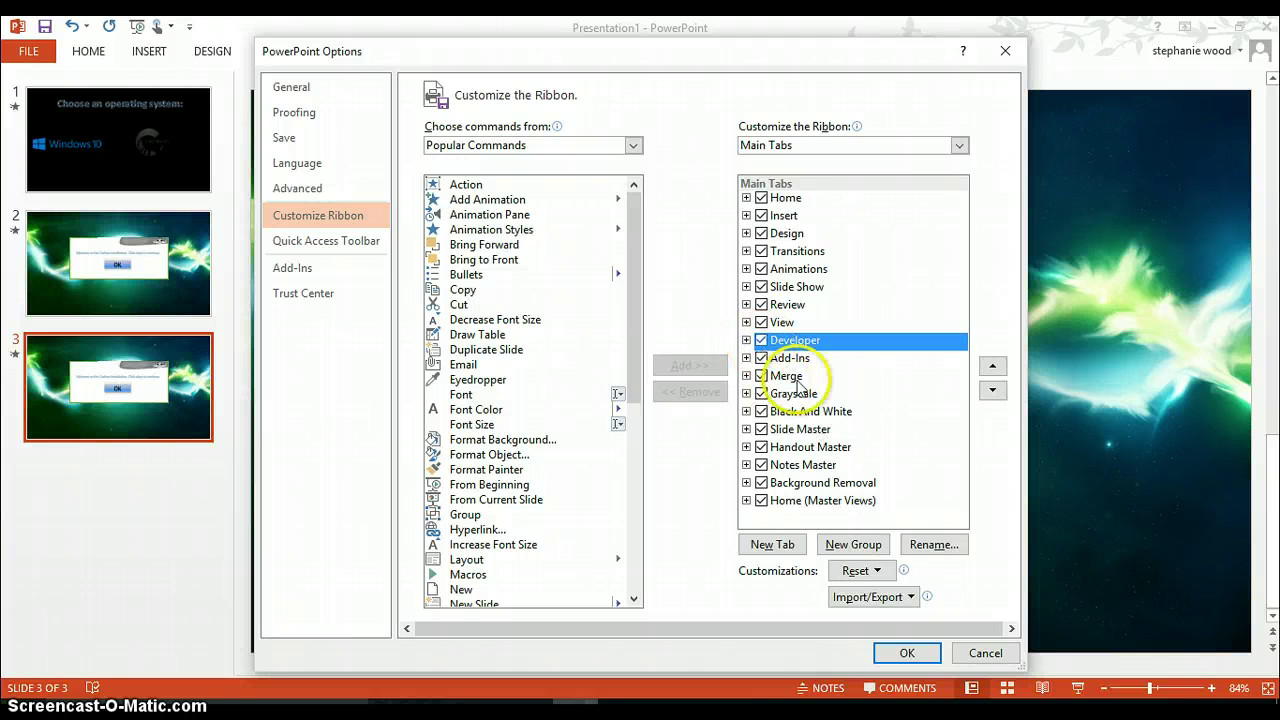
click(910, 660)
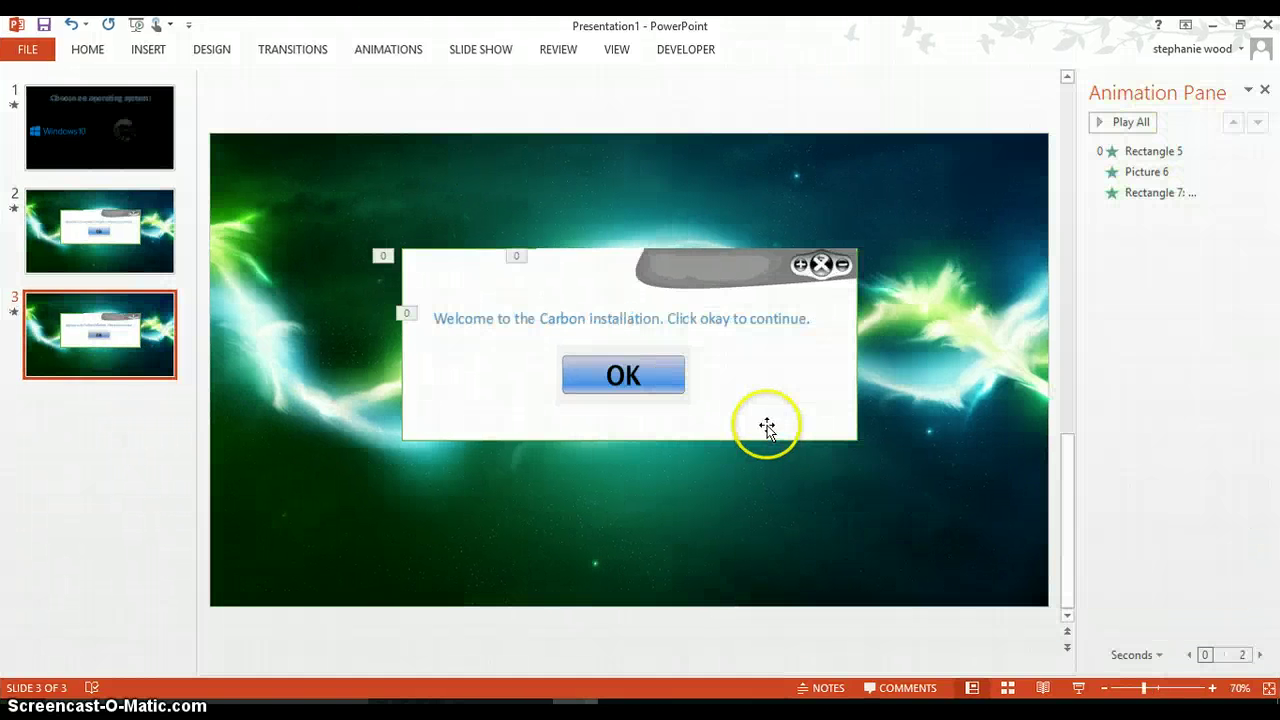
Stretch the white installer window taller downward and delete the OK button picture.
click(766, 428)
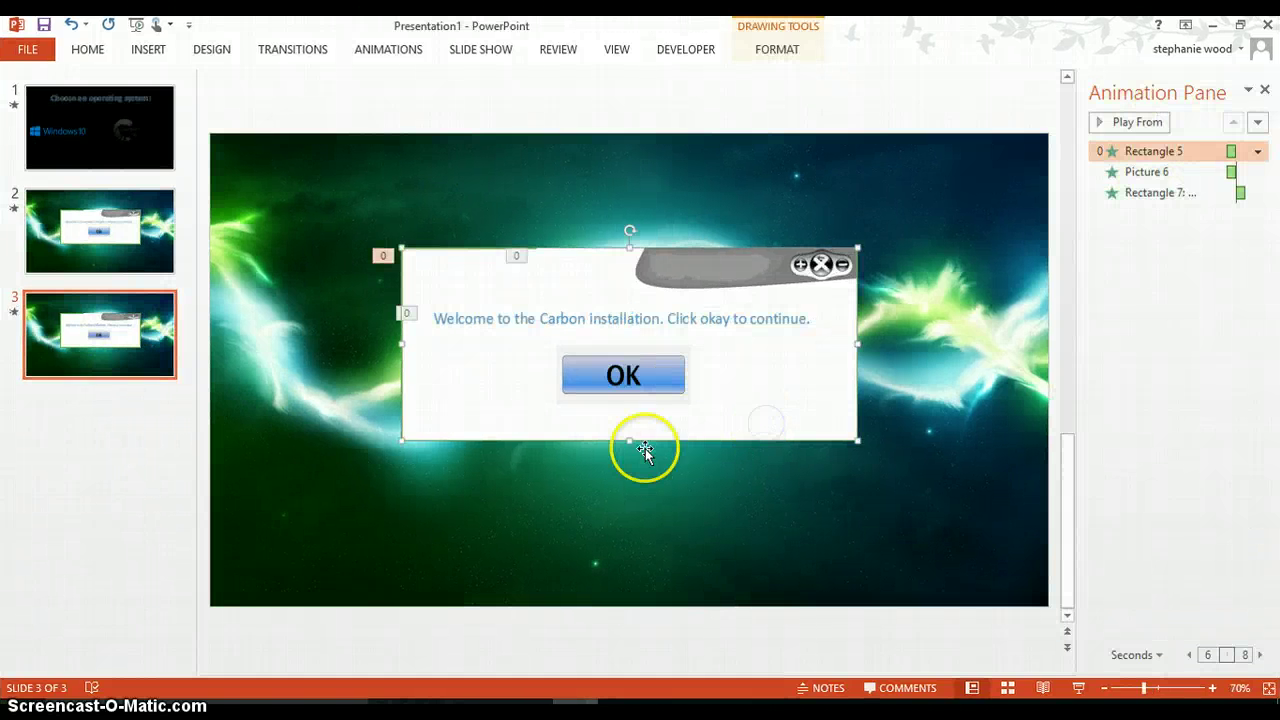
drag(627, 437, 630, 560)
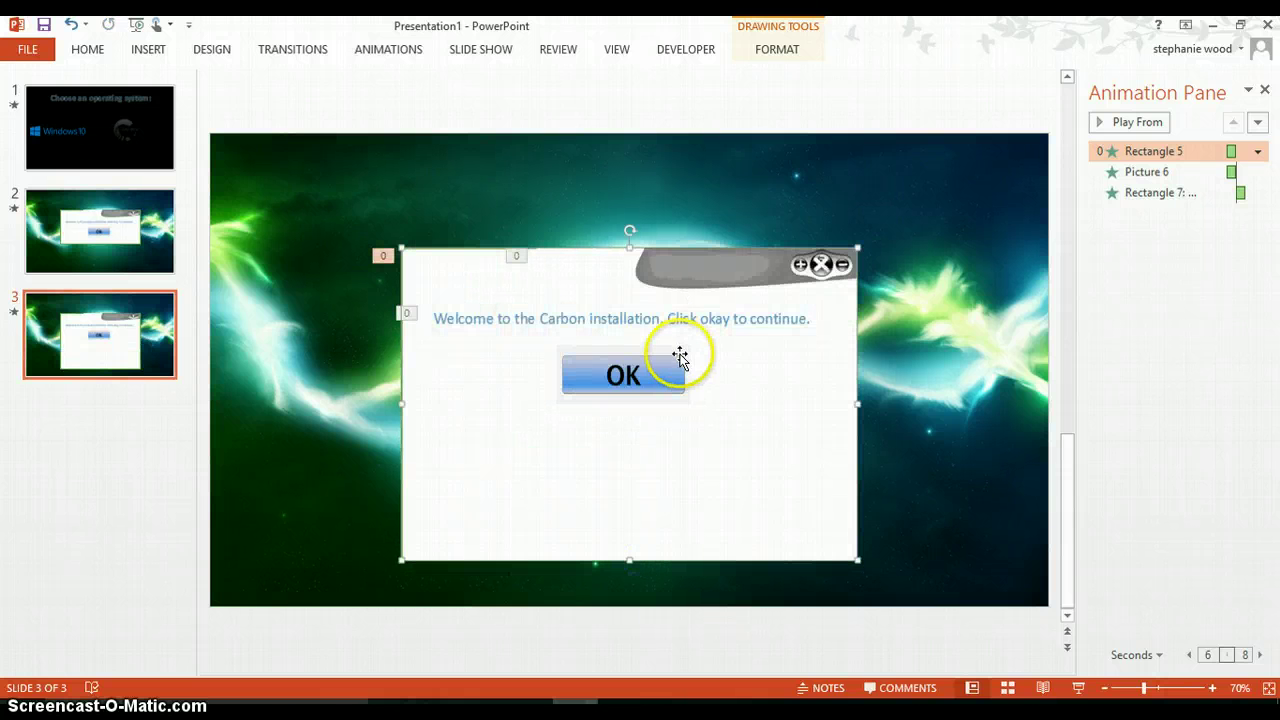
click(660, 382)
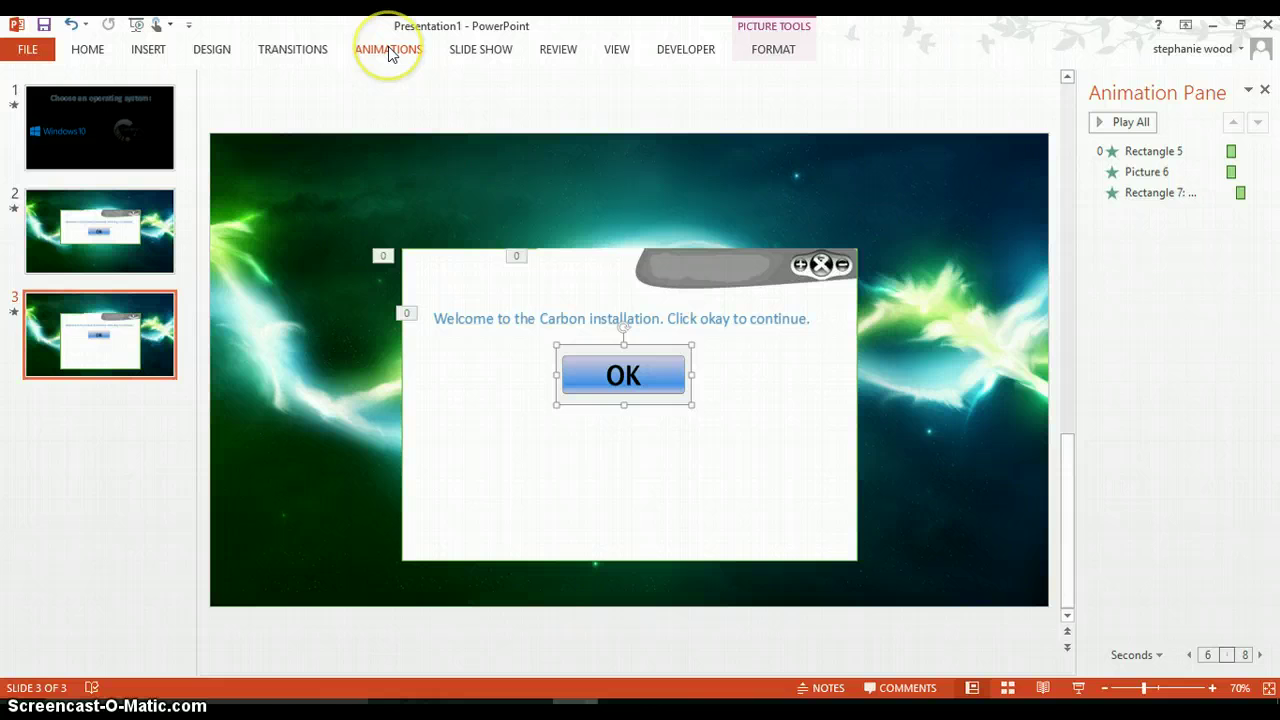
key(Delete)
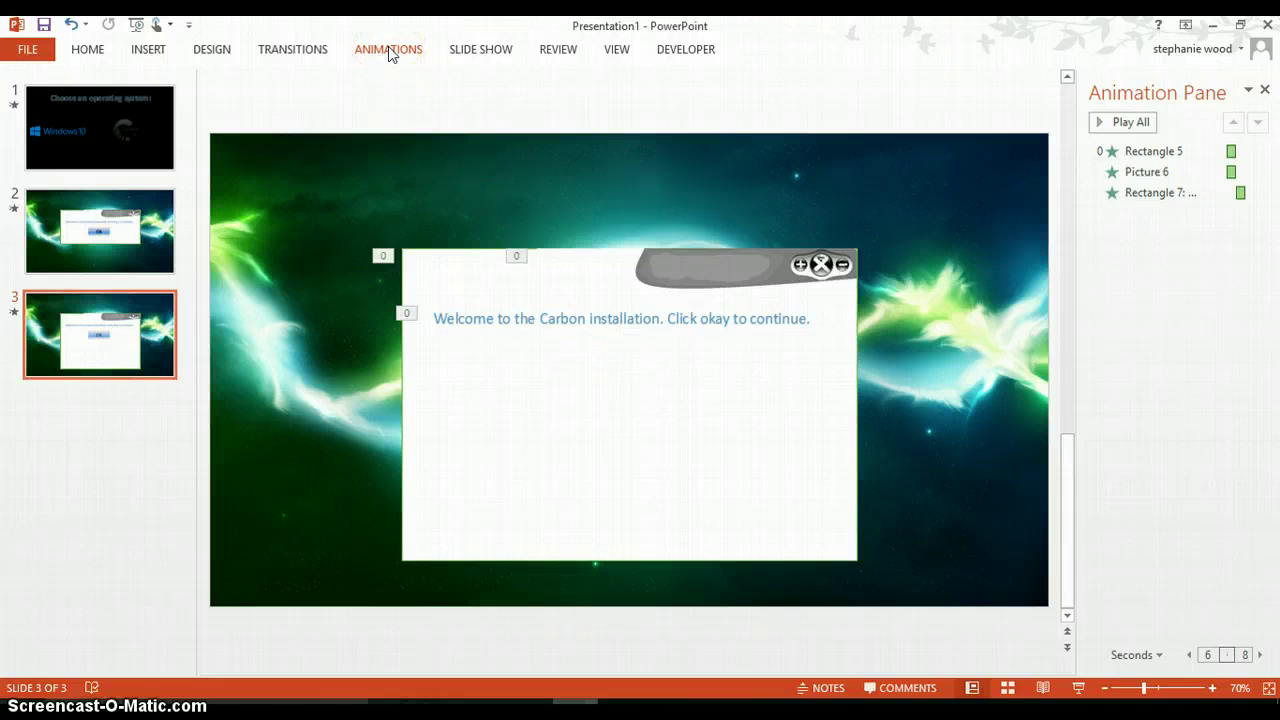
Apply the Flash transition to slide 3.
click(285, 52)
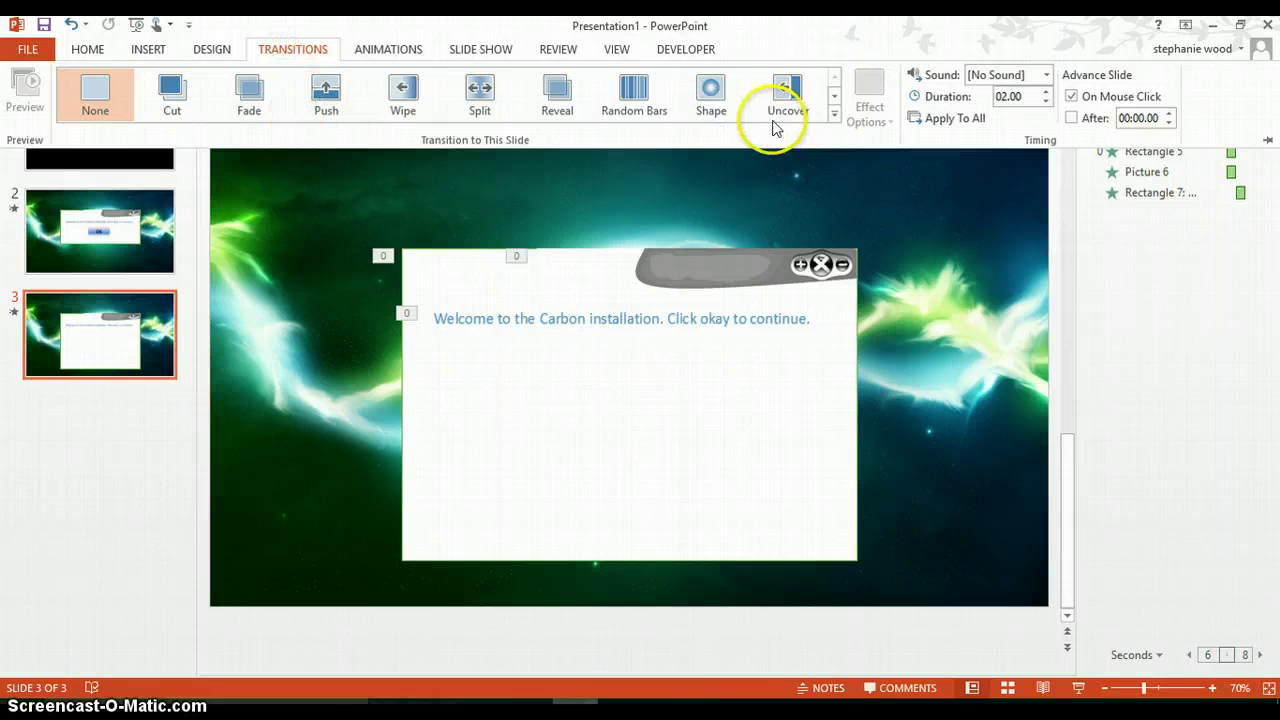
click(834, 96)
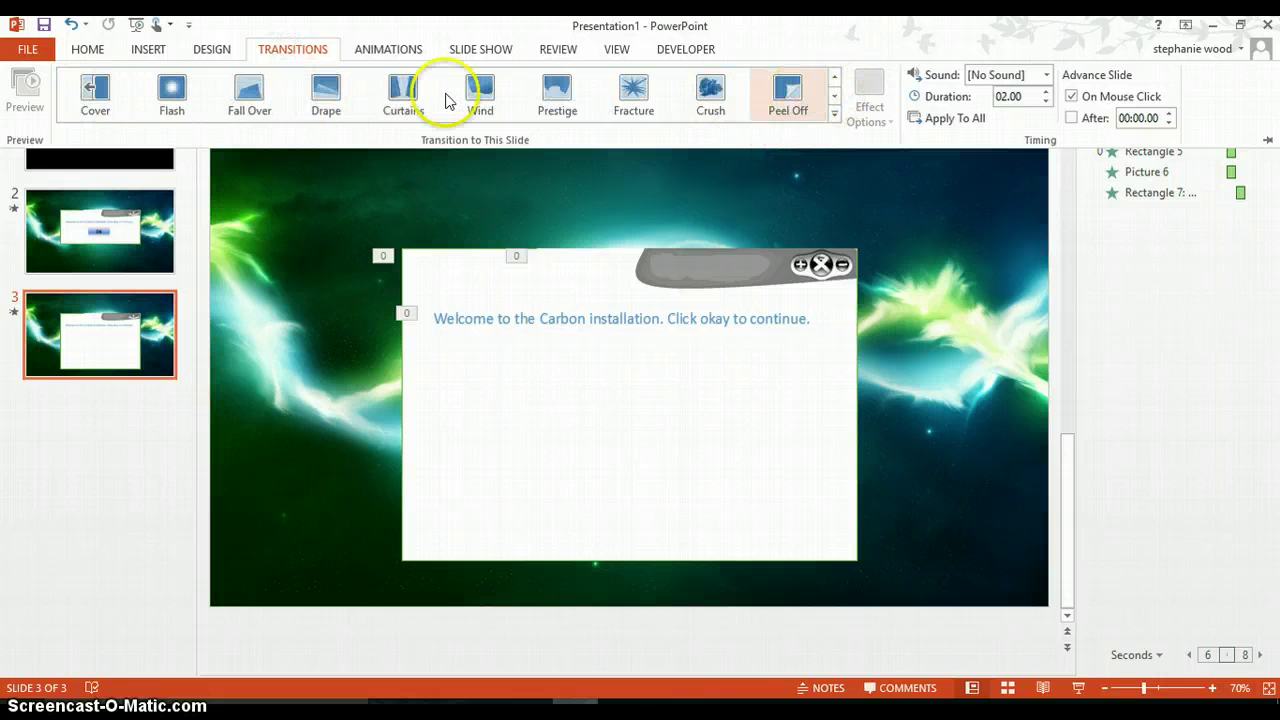
click(170, 90)
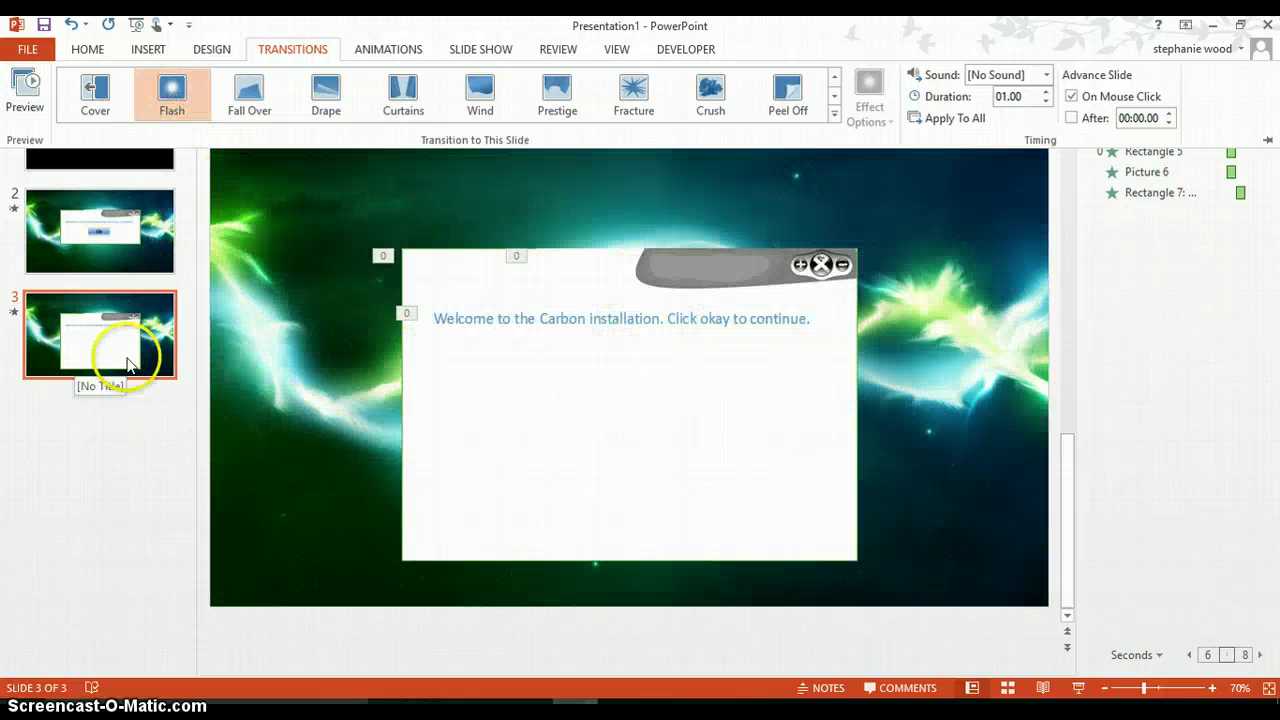
Remove the Picture 6, Rectangle 7 and Rectangle 5 fade animations from slide 3.
click(615, 465)
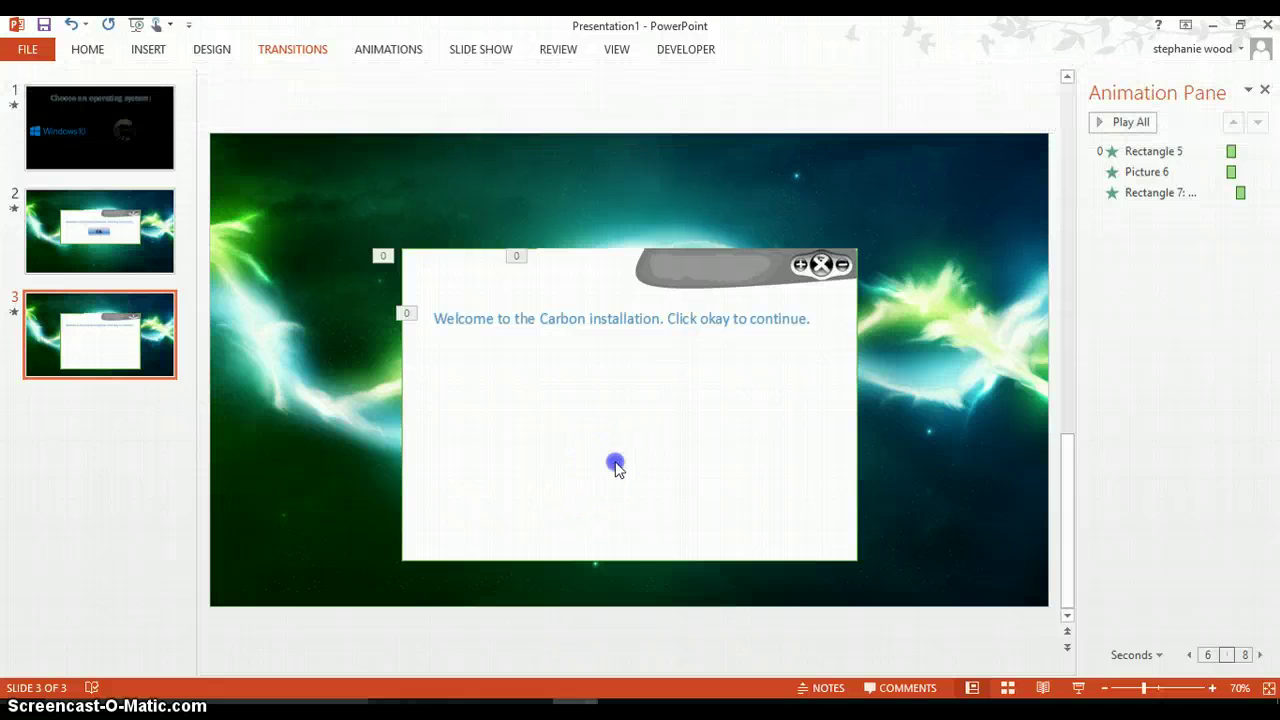
click(592, 280)
click(747, 266)
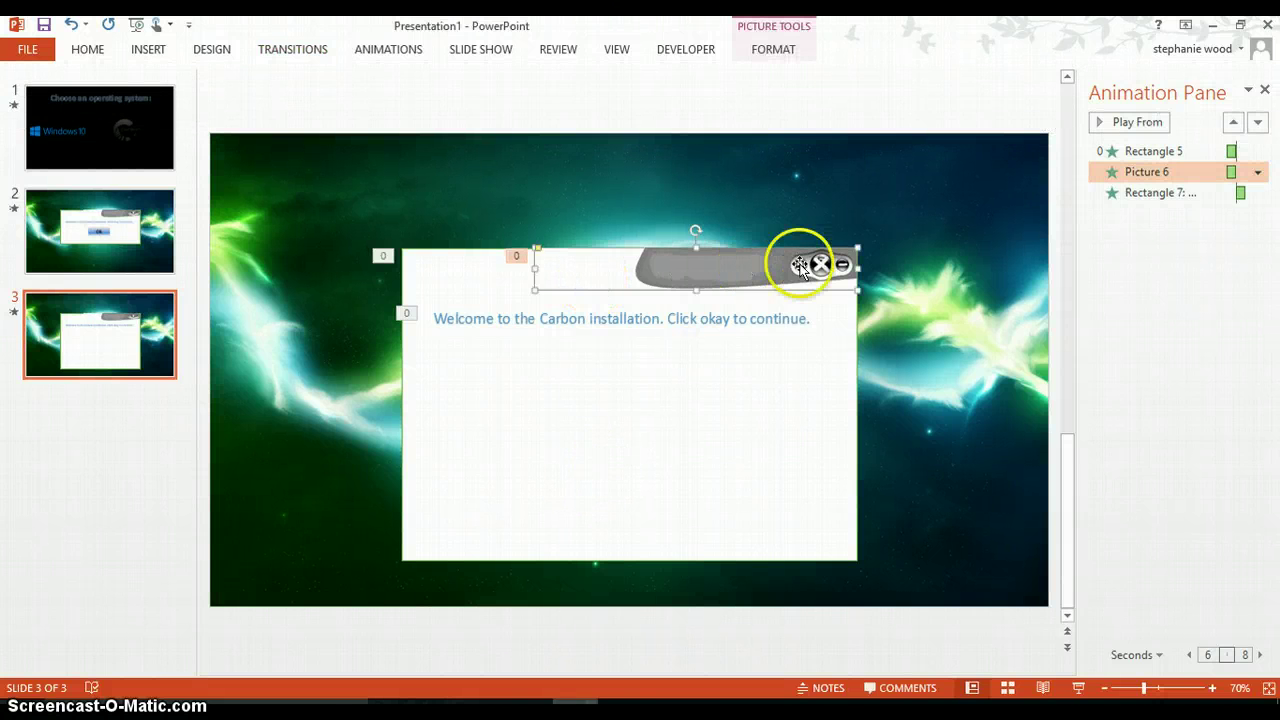
right_click(1145, 172)
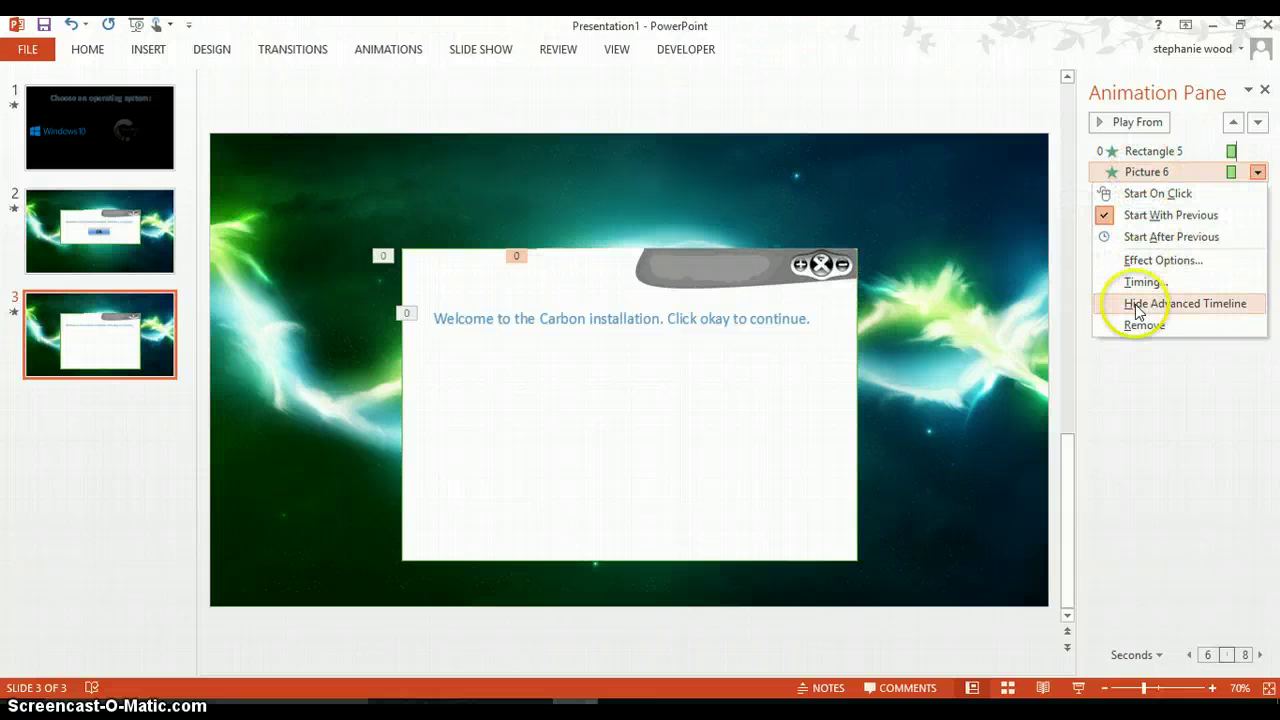
click(1133, 329)
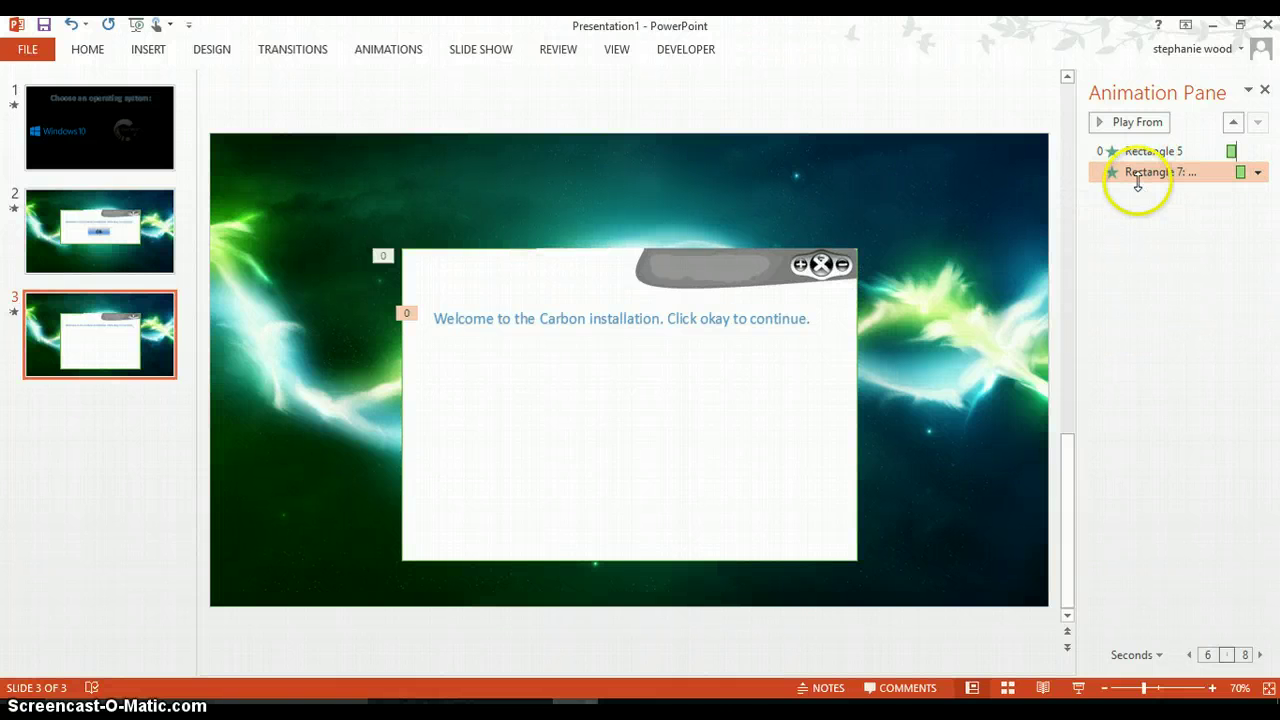
click(1135, 178)
right_click(1135, 178)
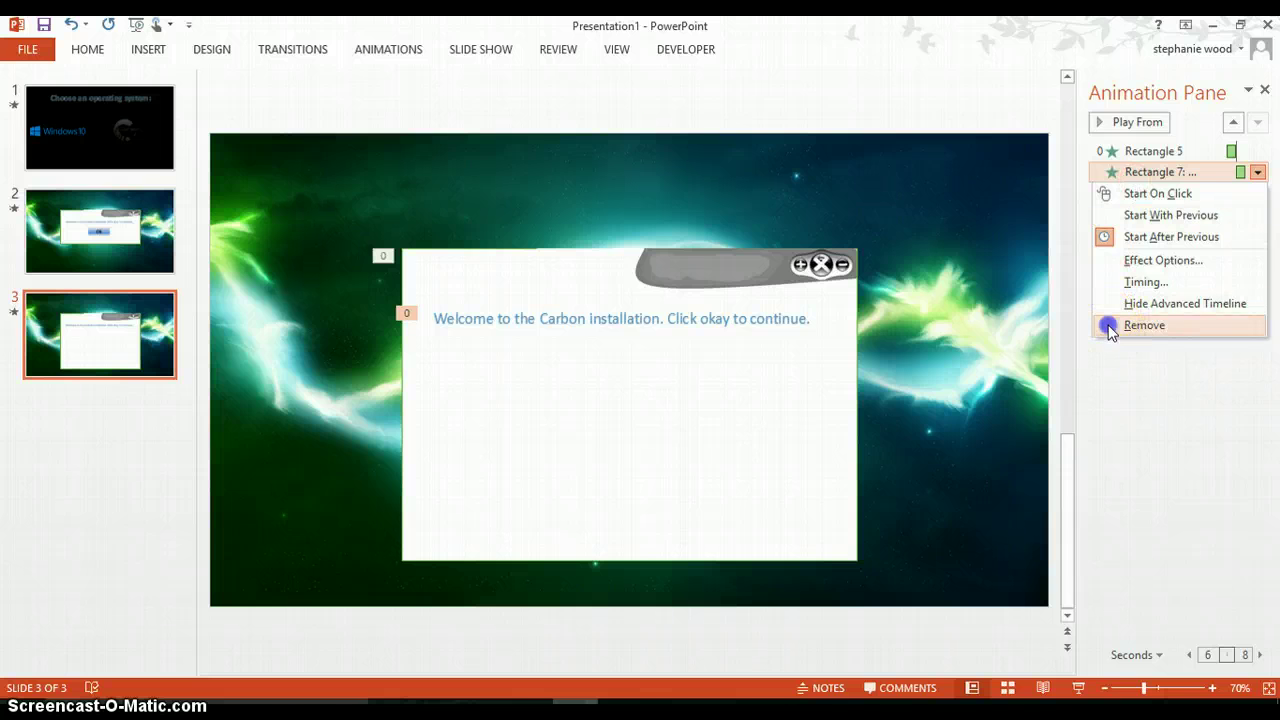
click(1108, 330)
right_click(1126, 151)
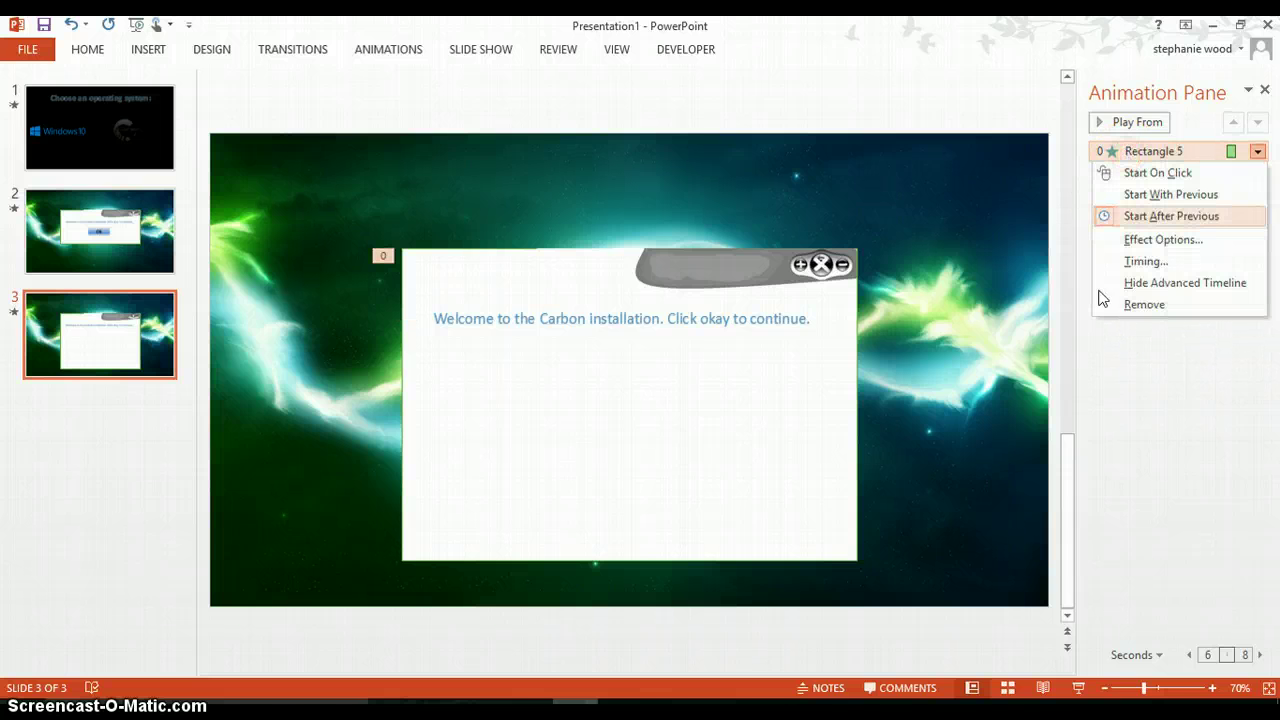
click(1123, 304)
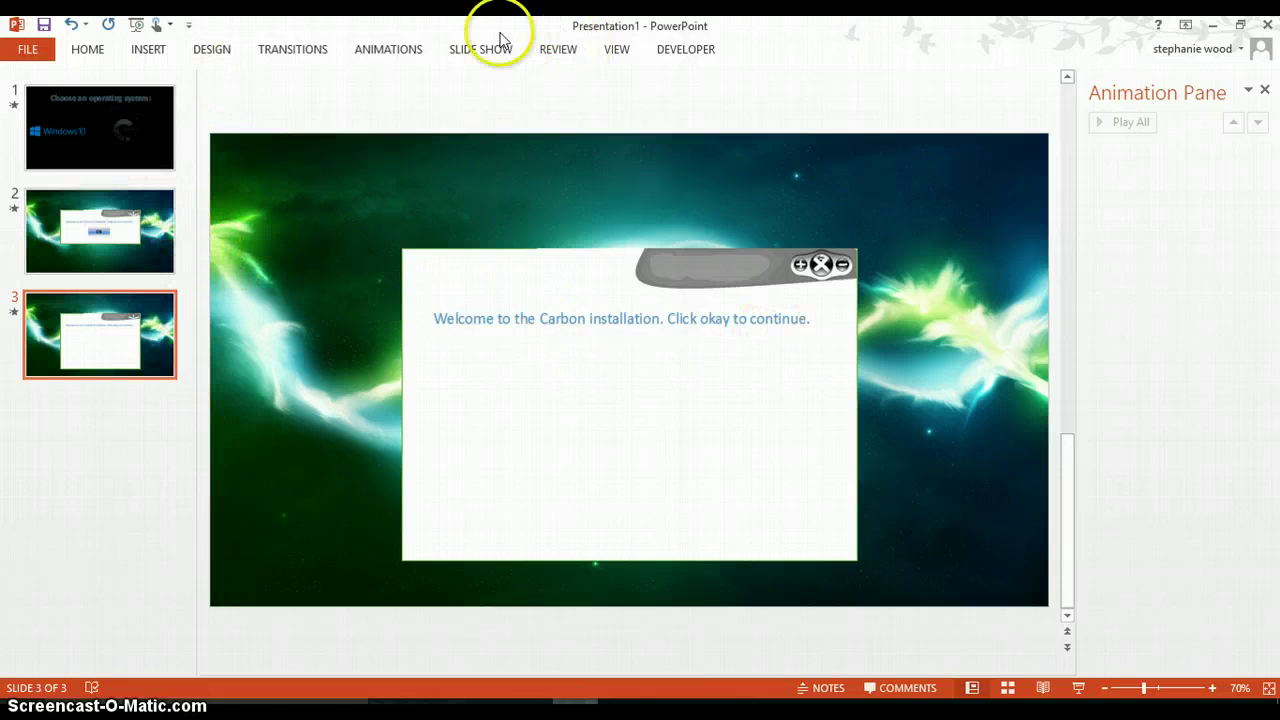
click(475, 52)
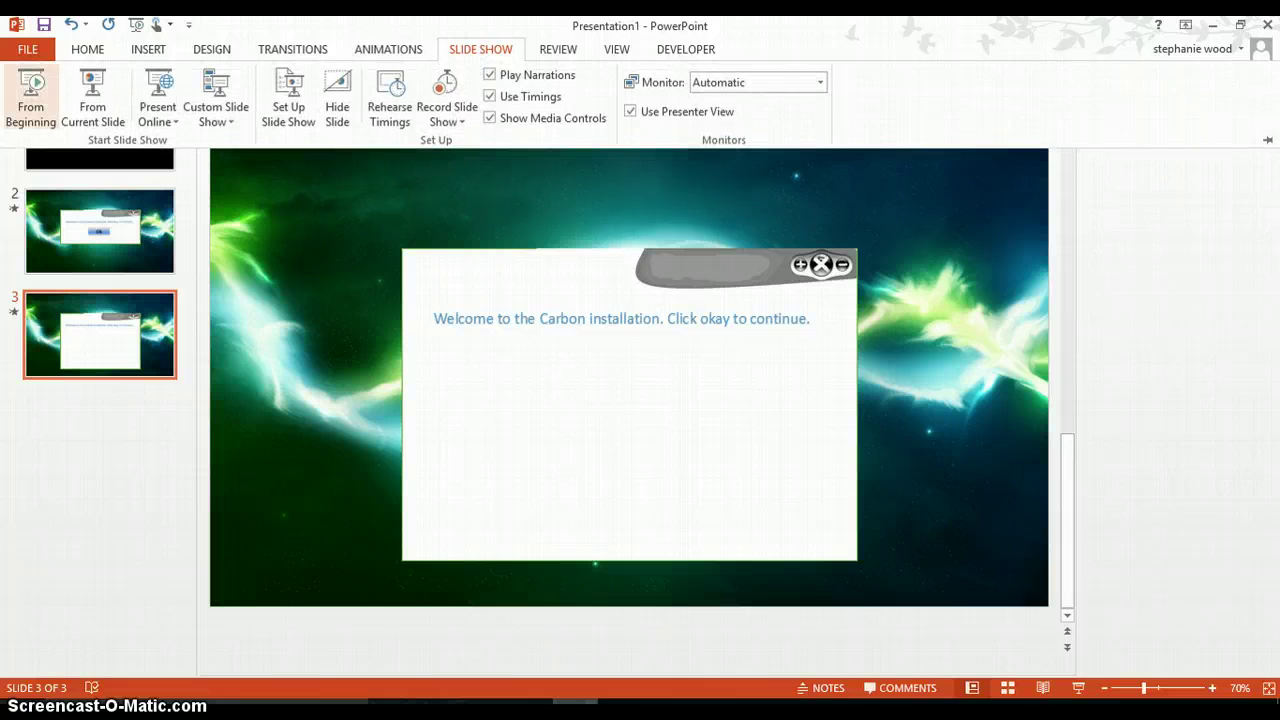
click(31, 114)
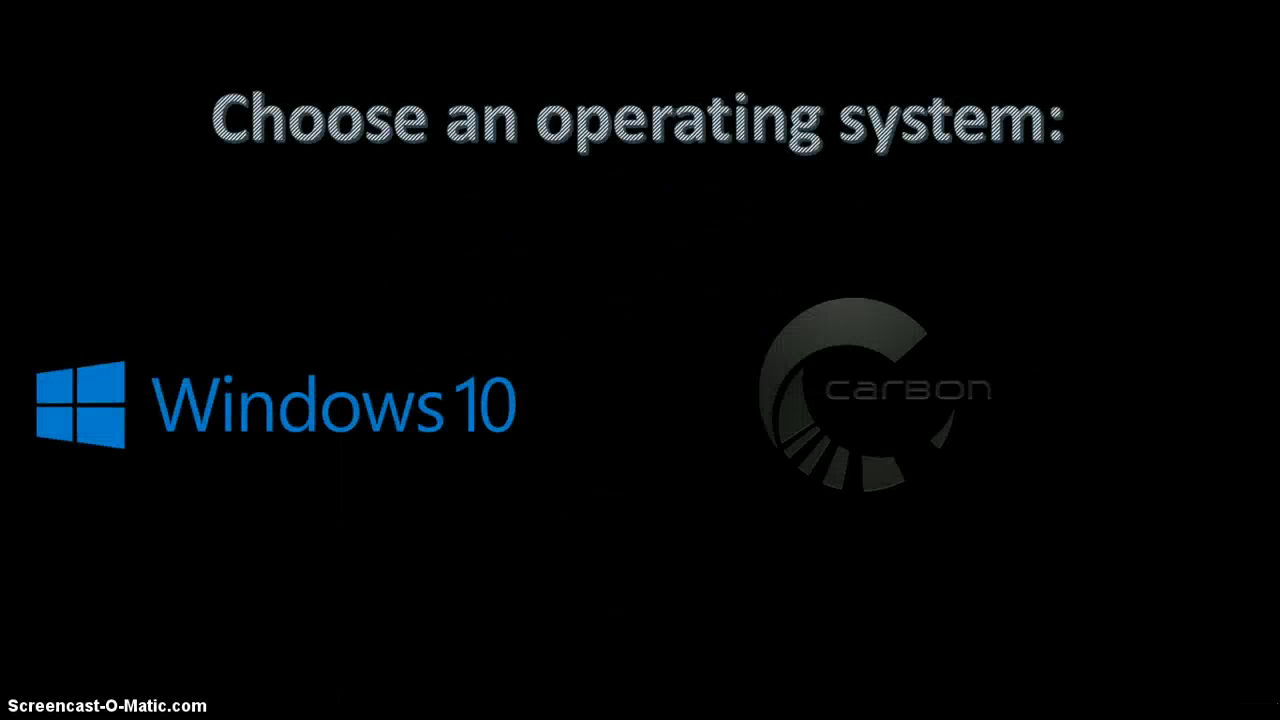
click(817, 355)
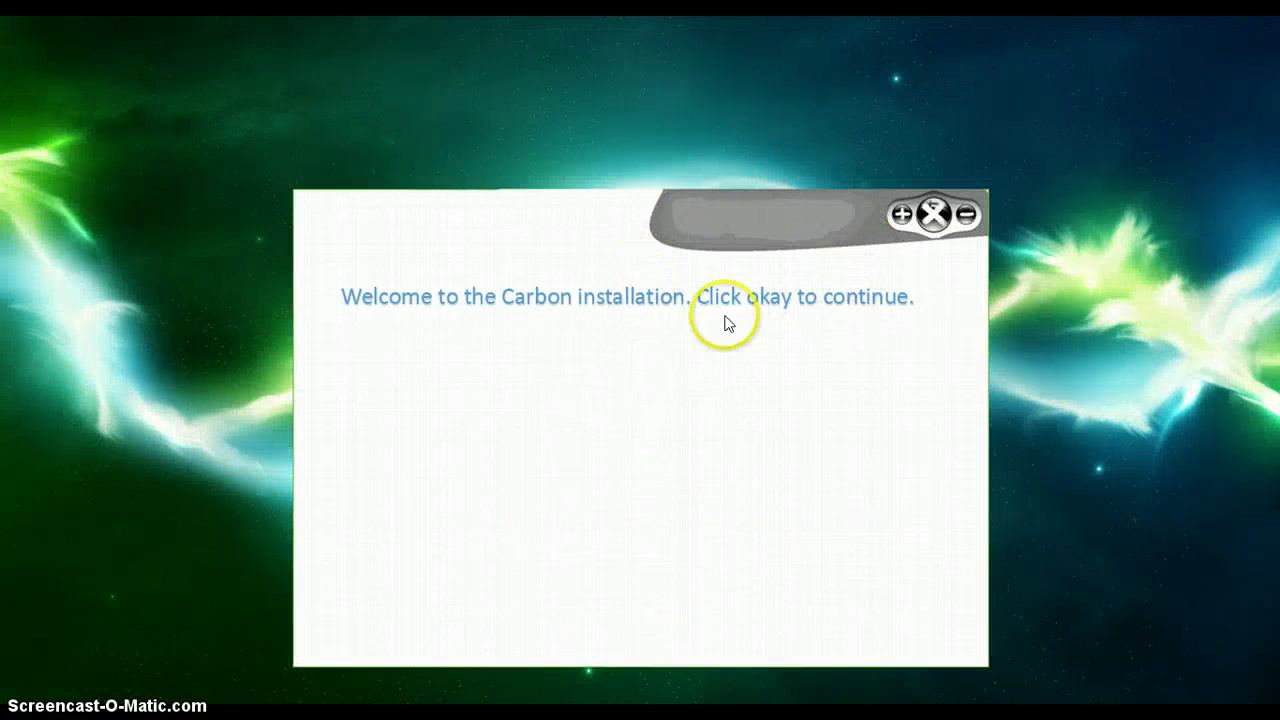
click(875, 304)
click(875, 304)
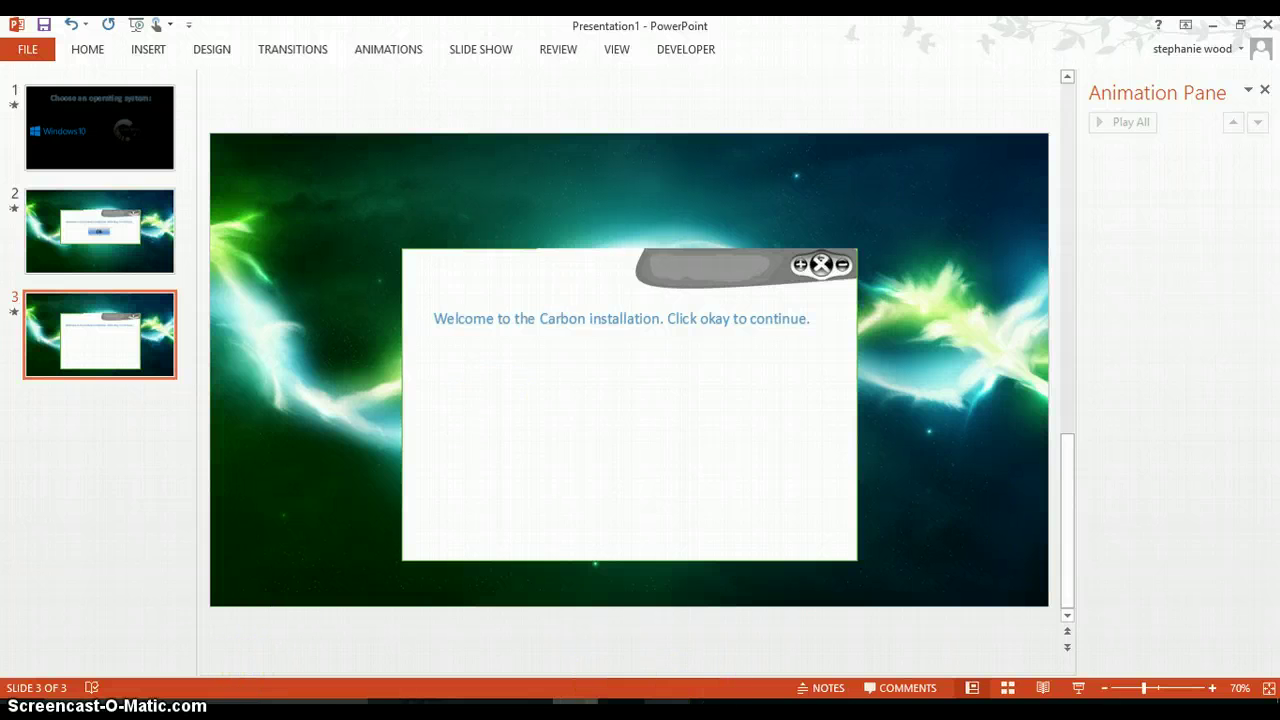
click(489, 48)
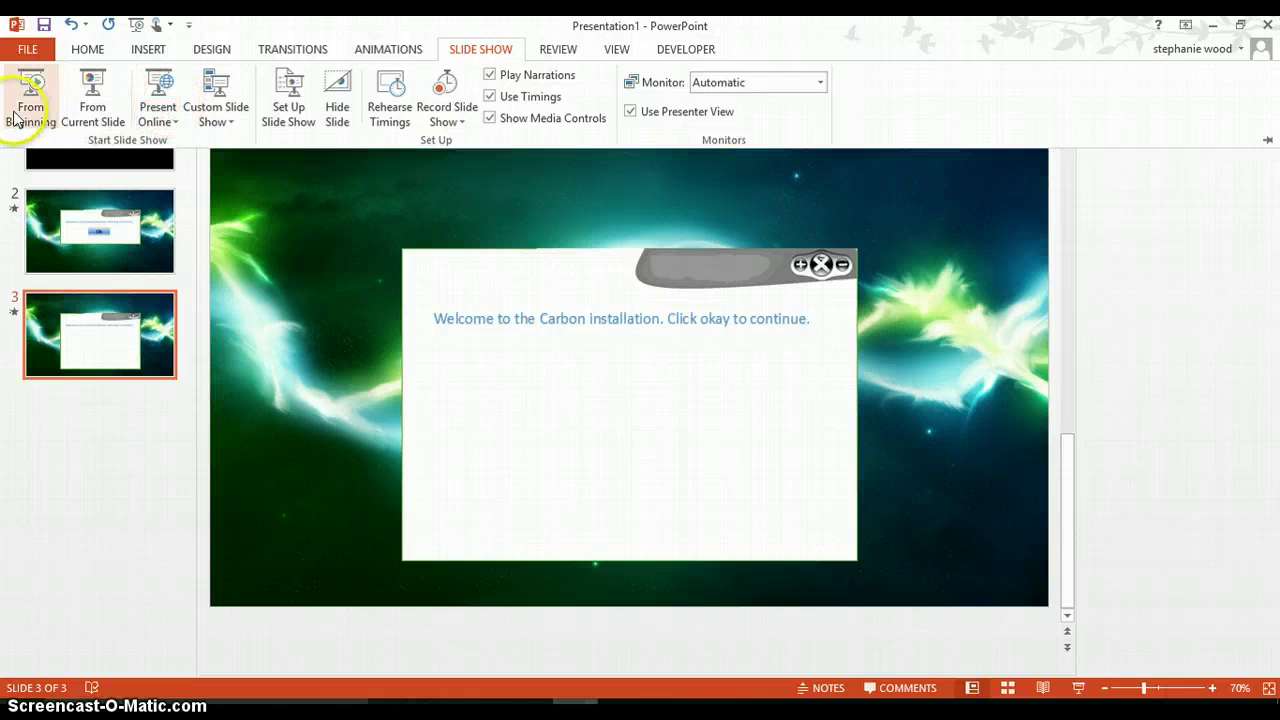
click(22, 110)
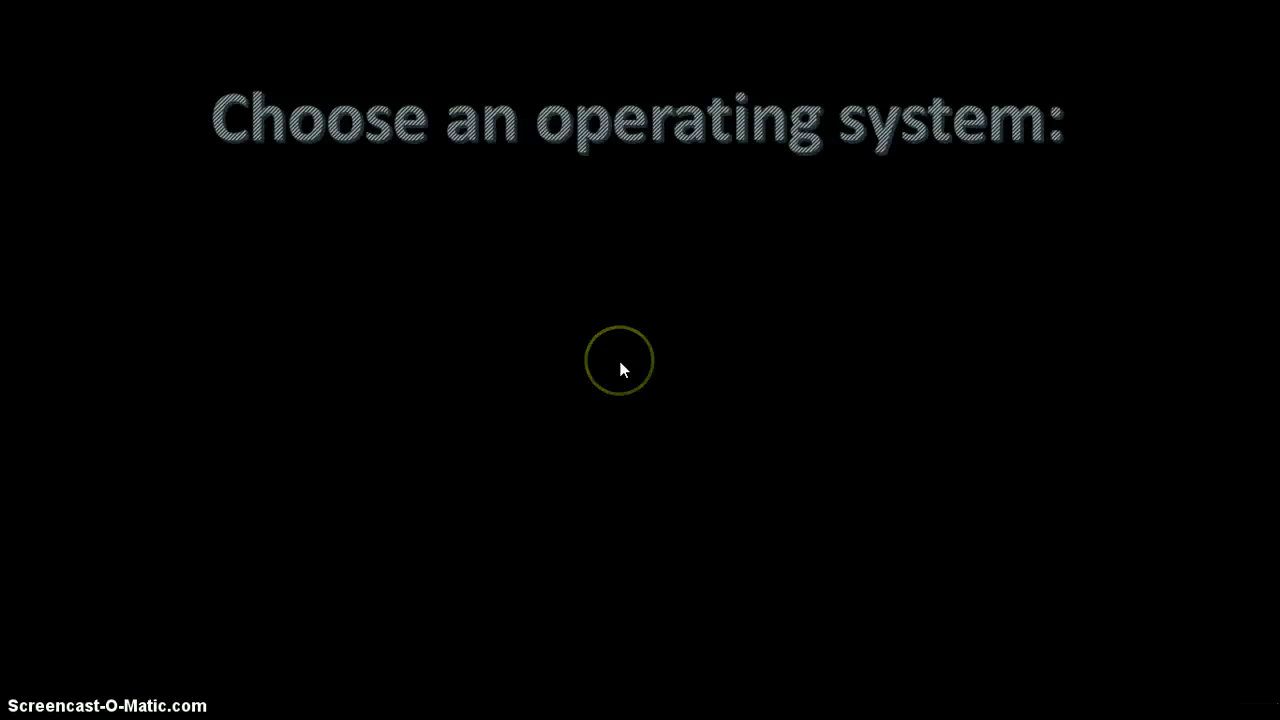
click(620, 362)
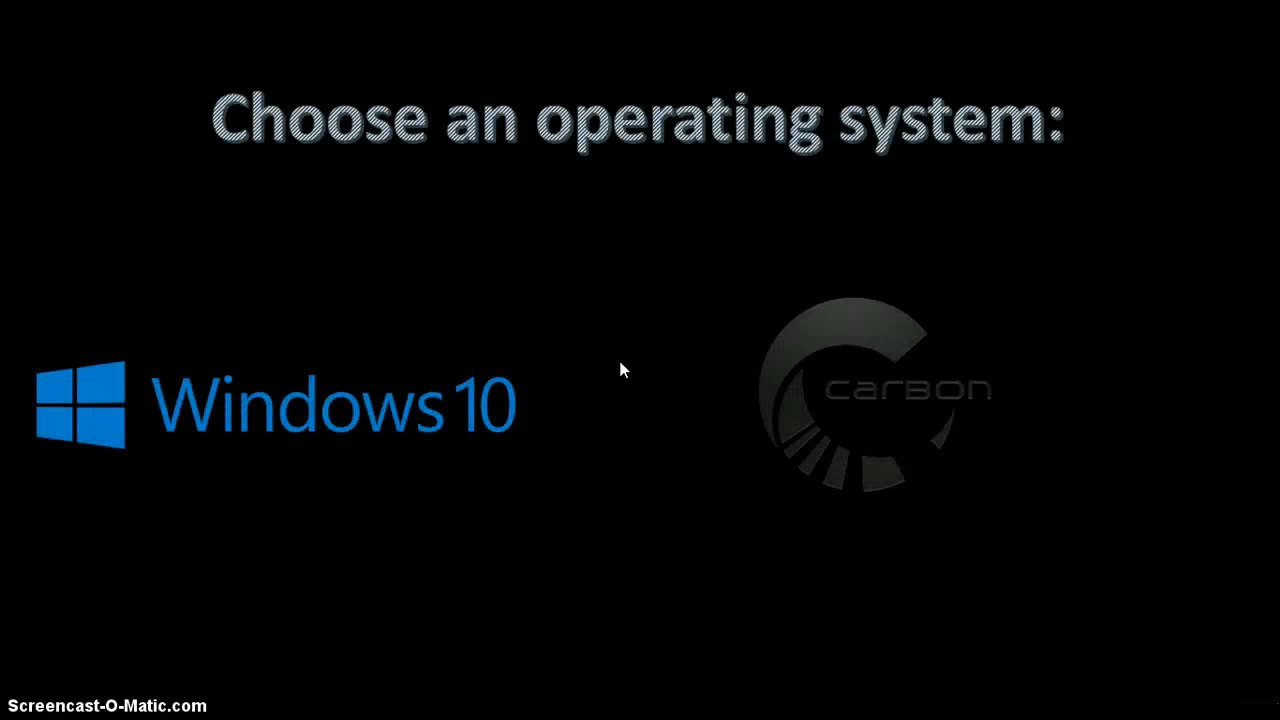
click(793, 394)
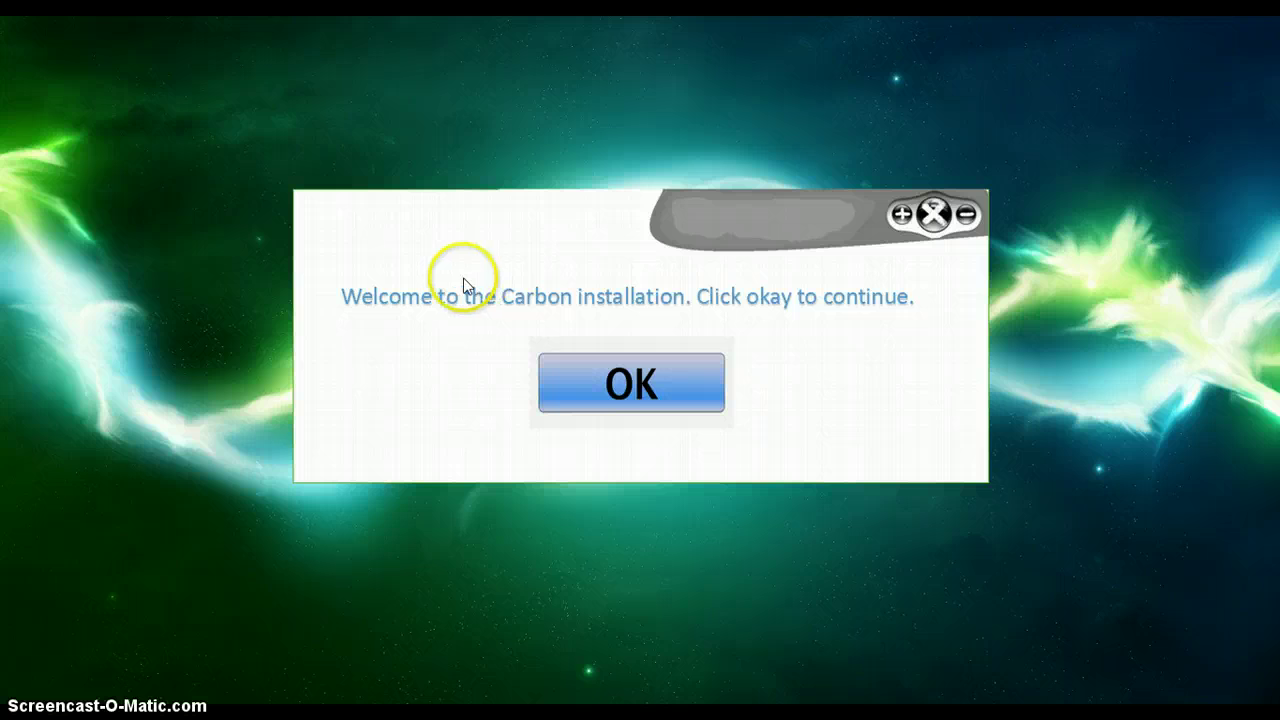
click(622, 379)
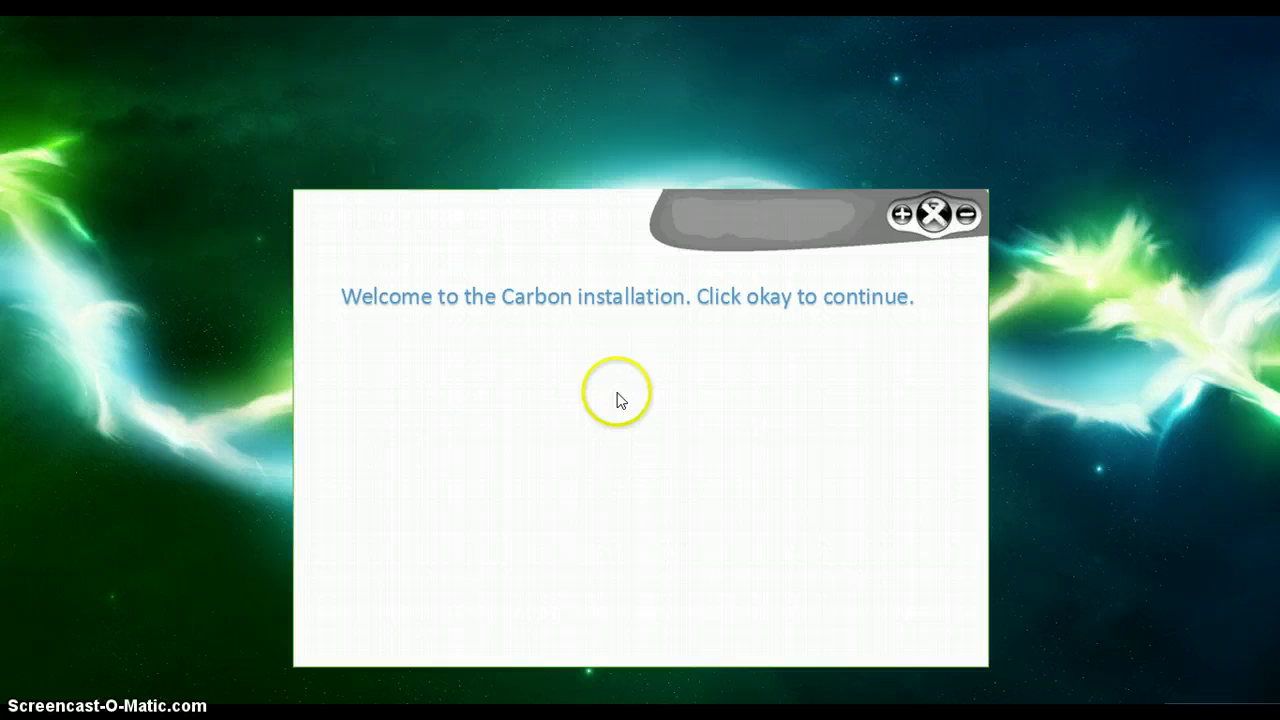
click(617, 399)
click(617, 397)
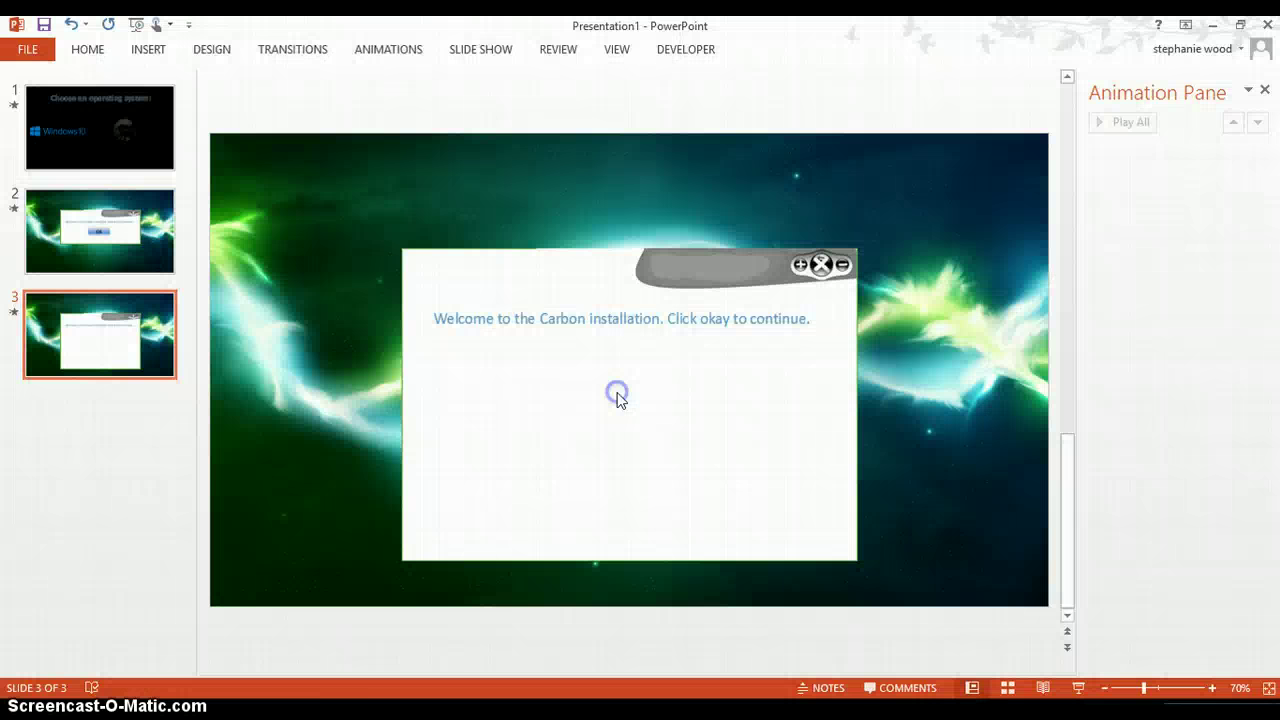